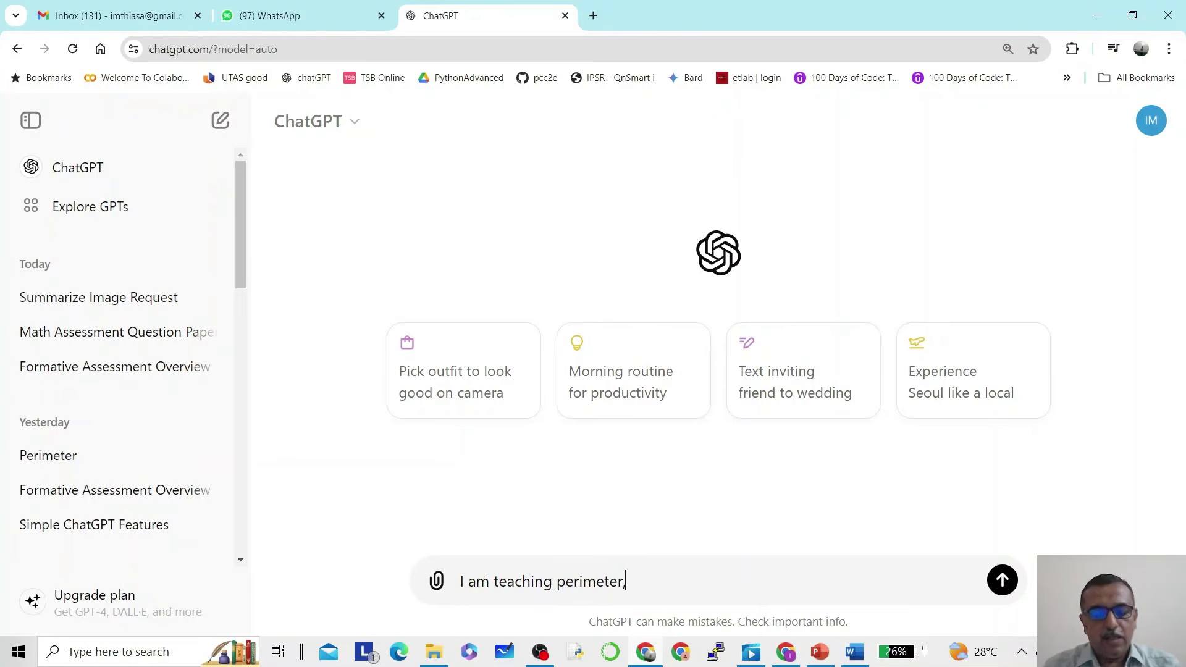
Continue the prompt after "I am teaching perimeter," with "area and volume of rectangle sqare, triangle, cube and cuboid".
text(area )
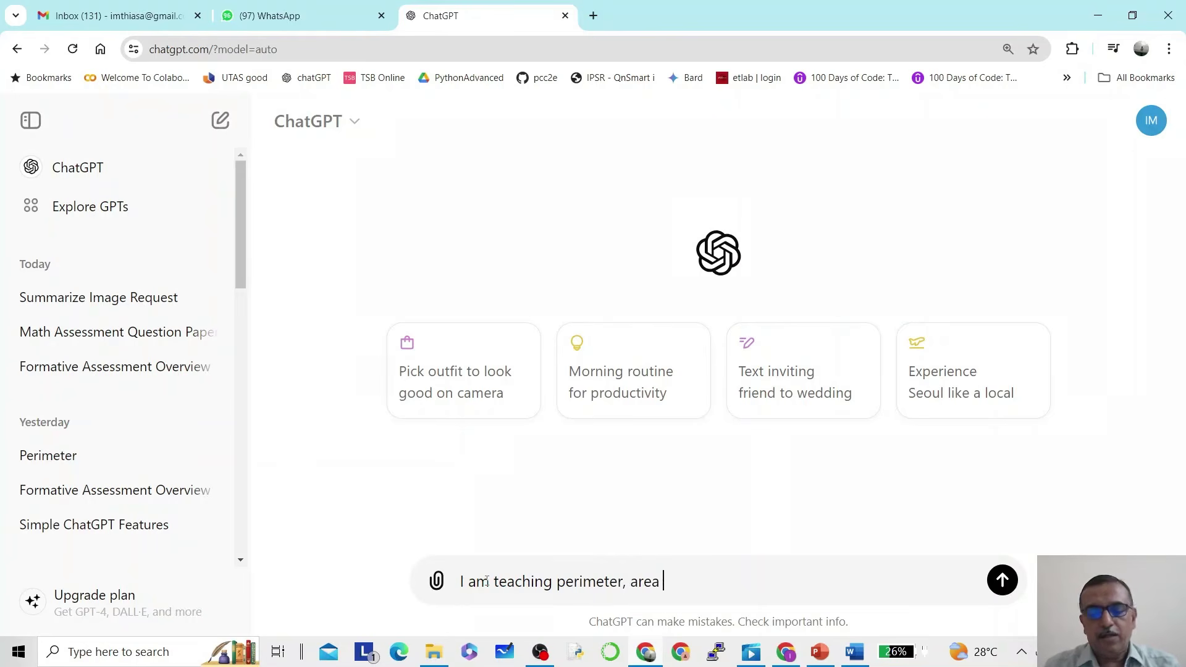
text(a)
text(nd v)
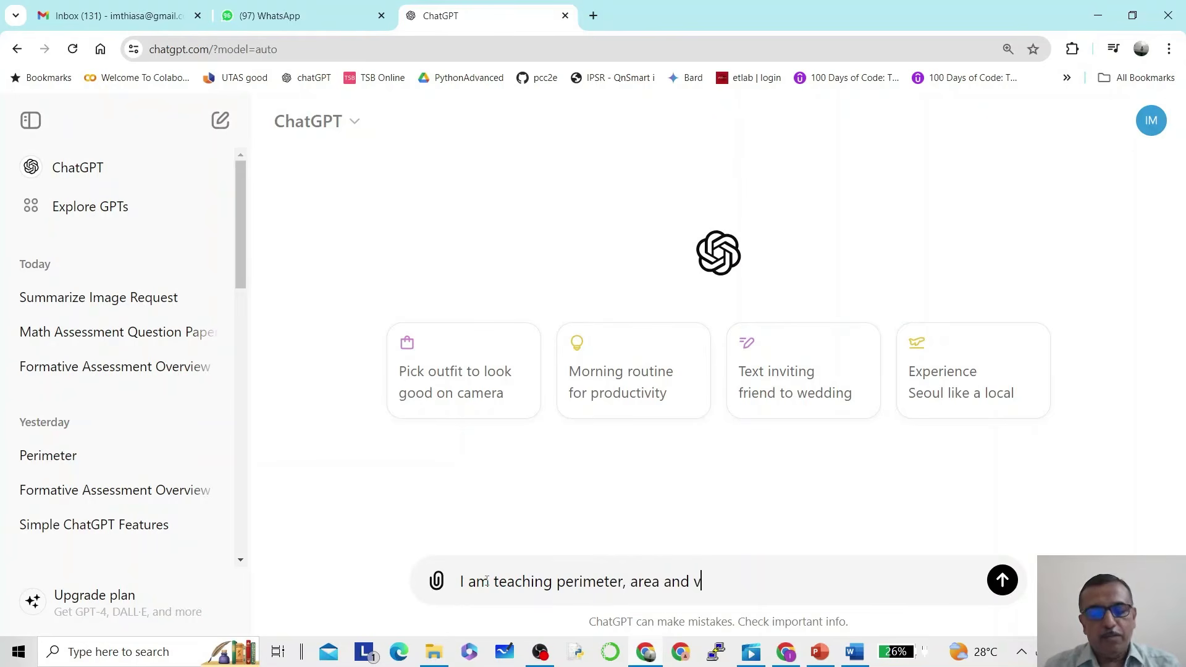
text(olume of)
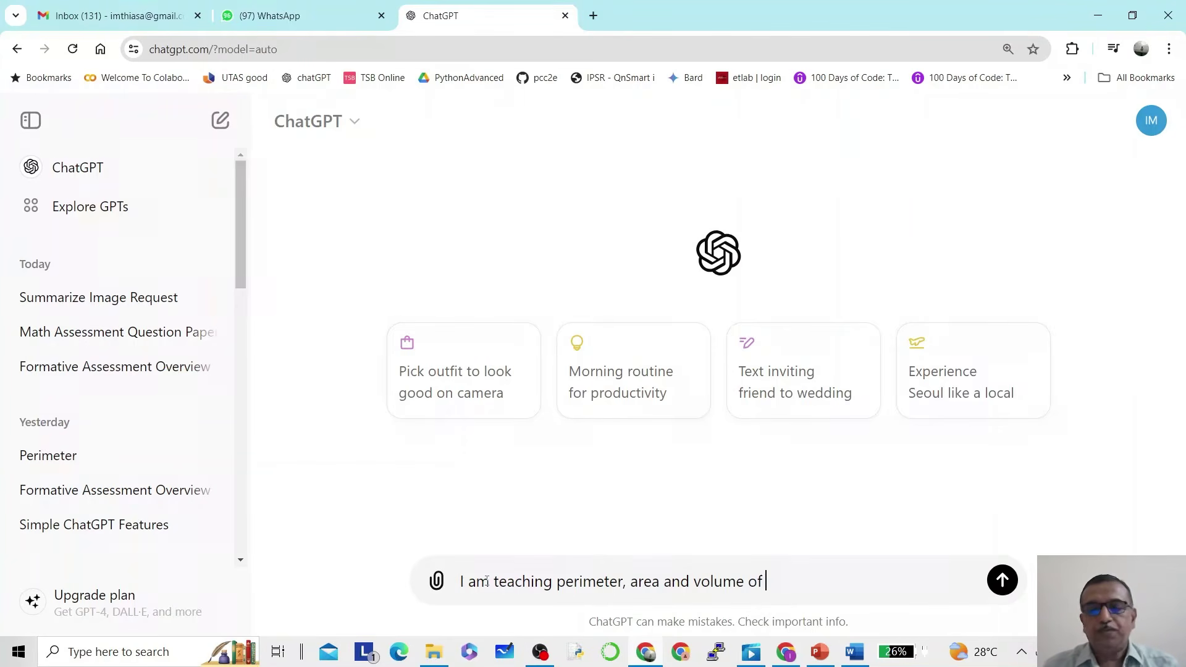
text( rec)
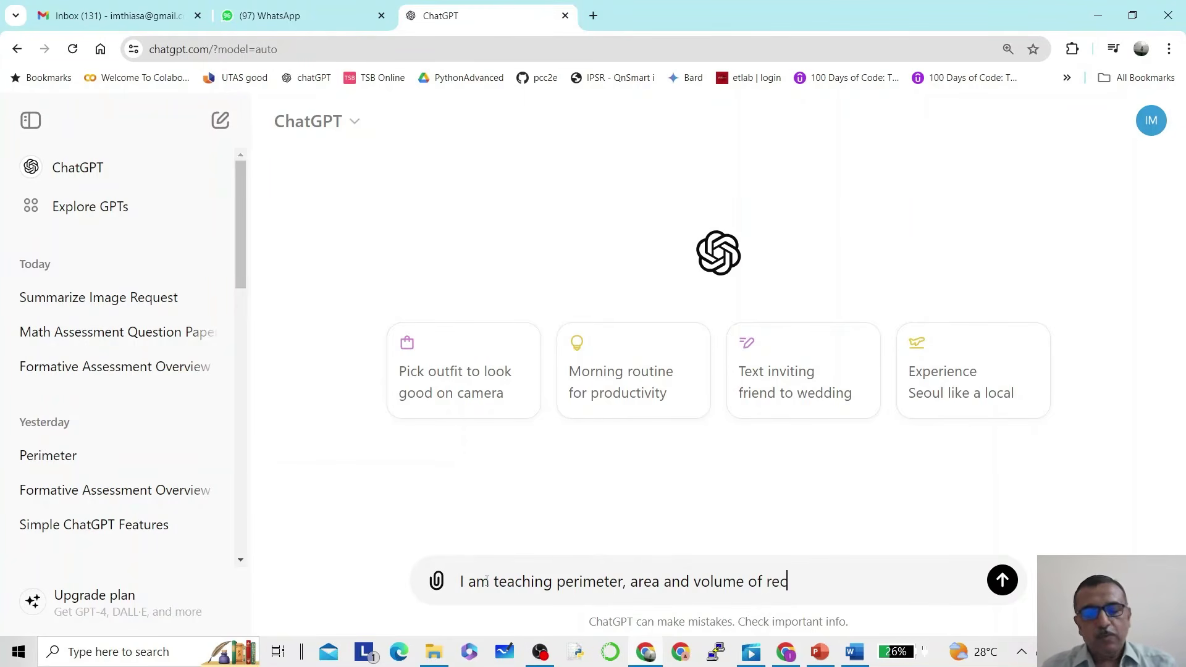
text(tangle s)
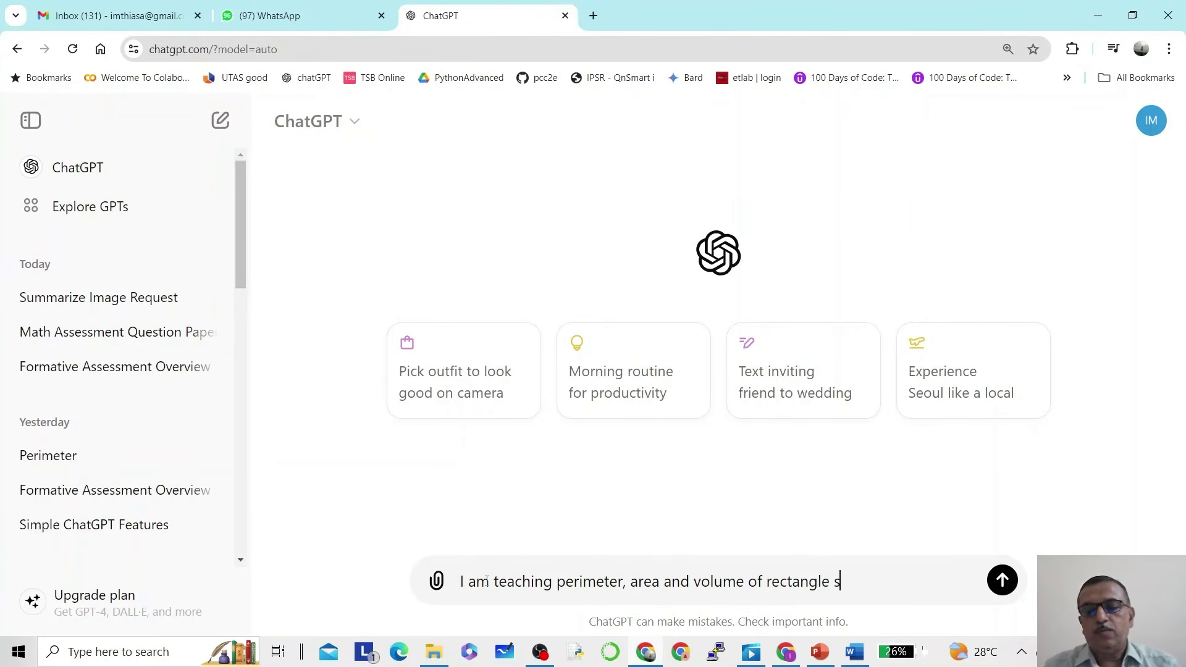
text(qare)
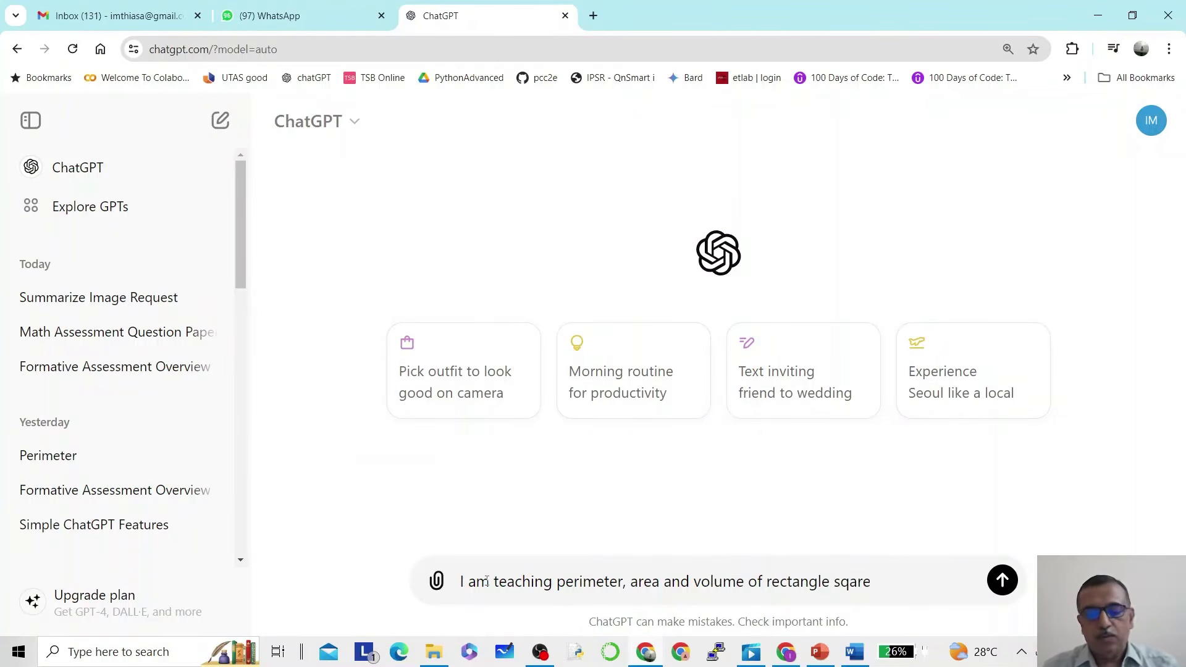
text(, t)
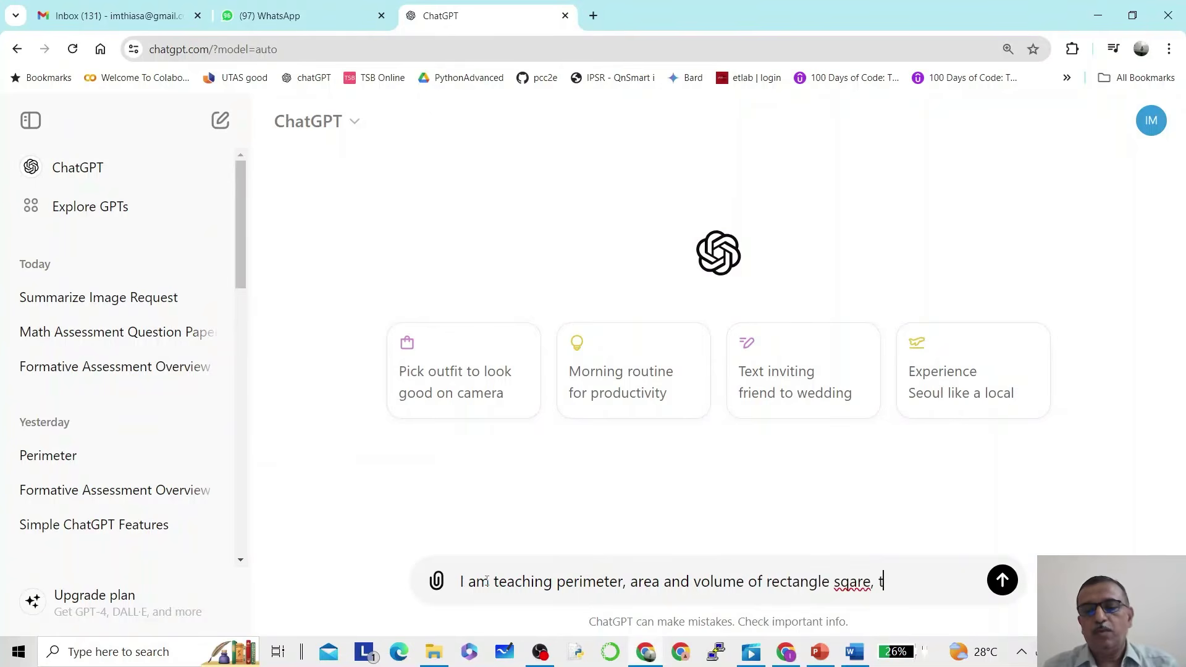
text(riangle )
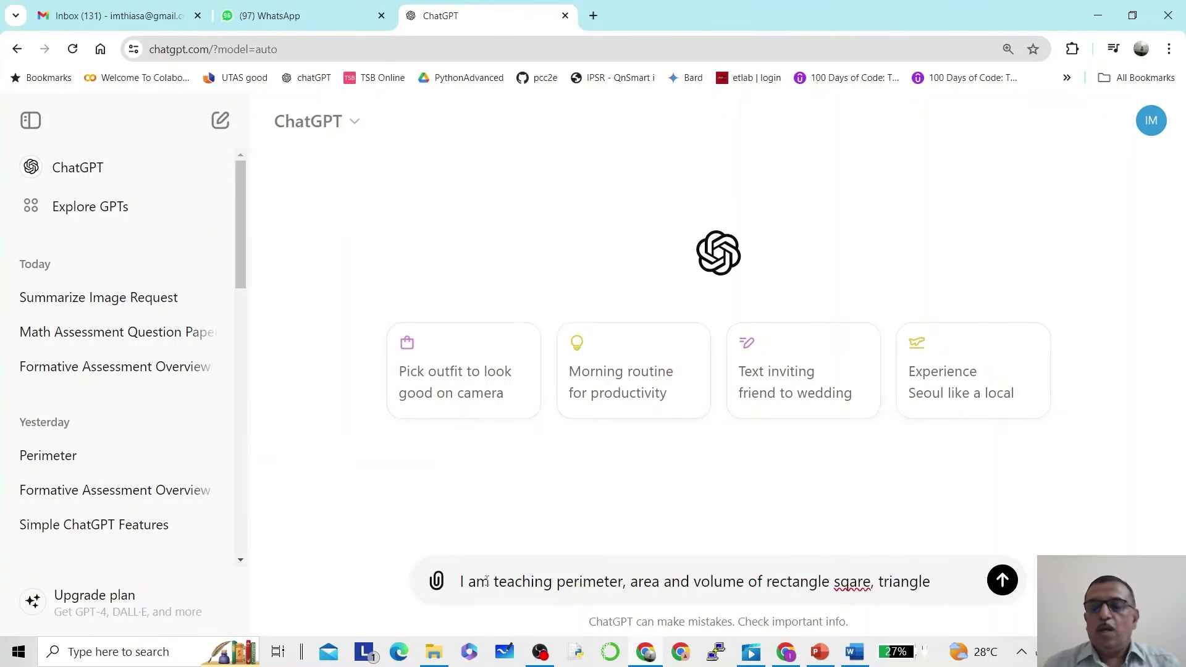
text(, )
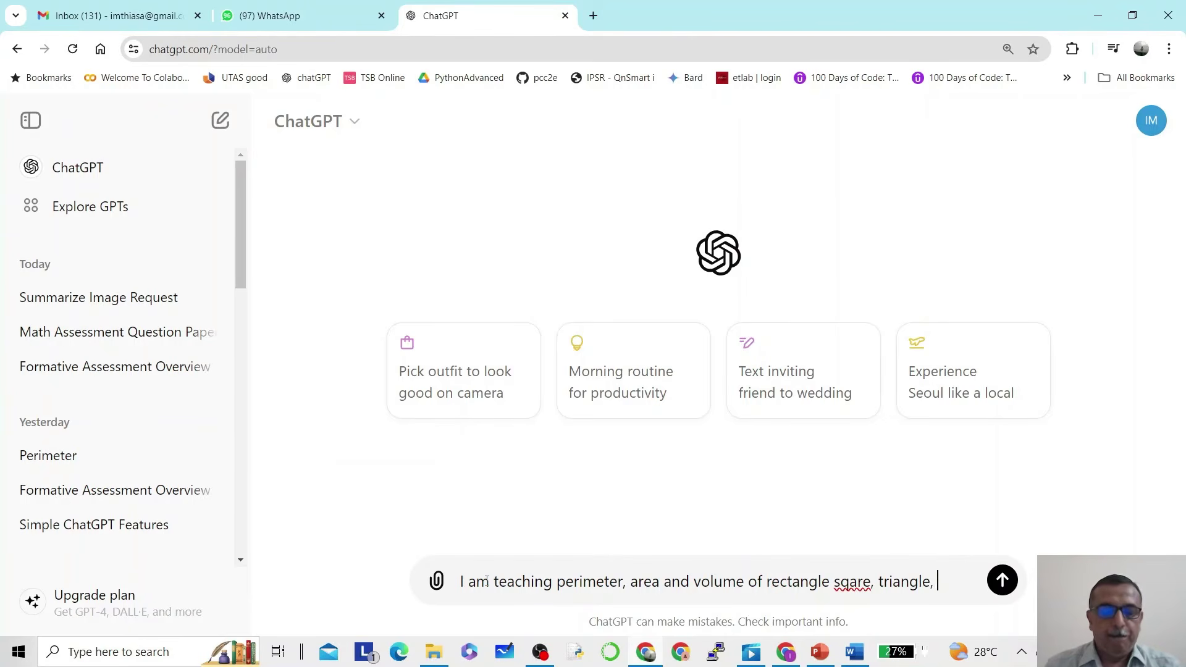
text(cube and)
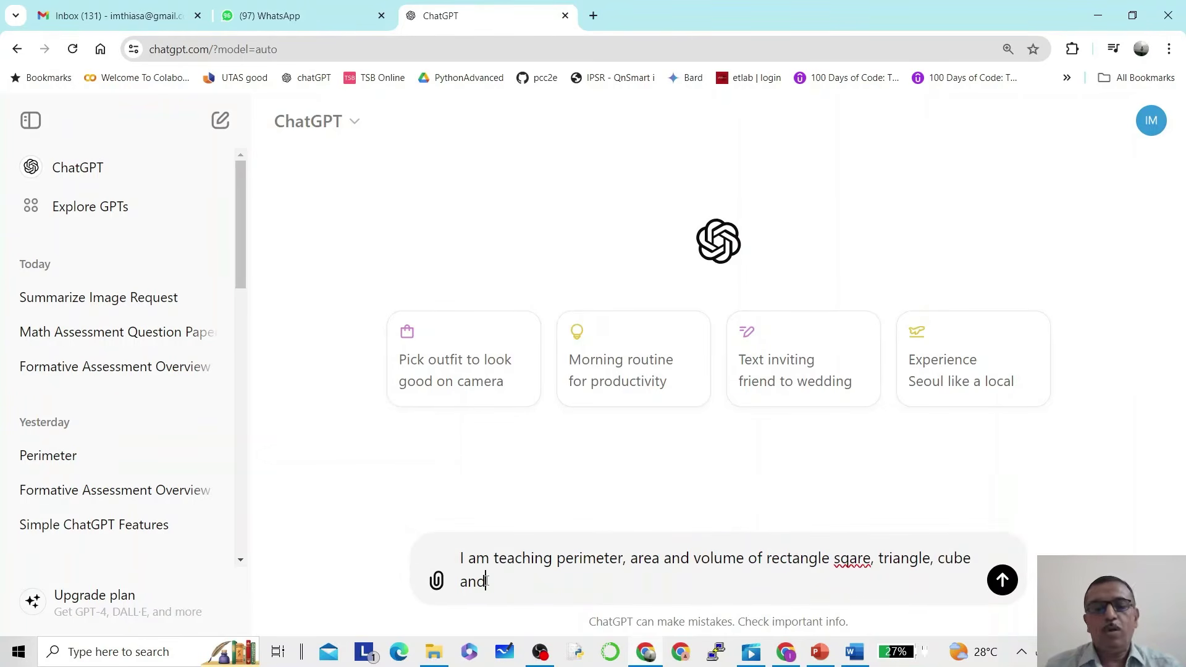
text( cuboid )
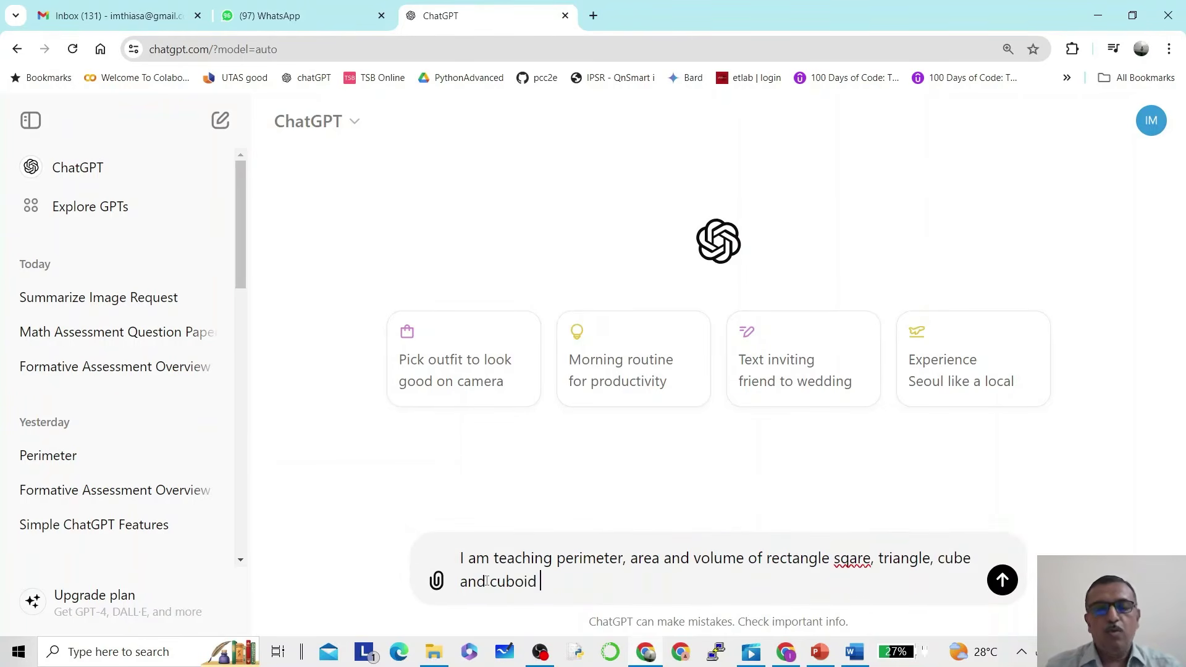
Add the target audience "for 5th standard students," to the prompt.
text(for 5th)
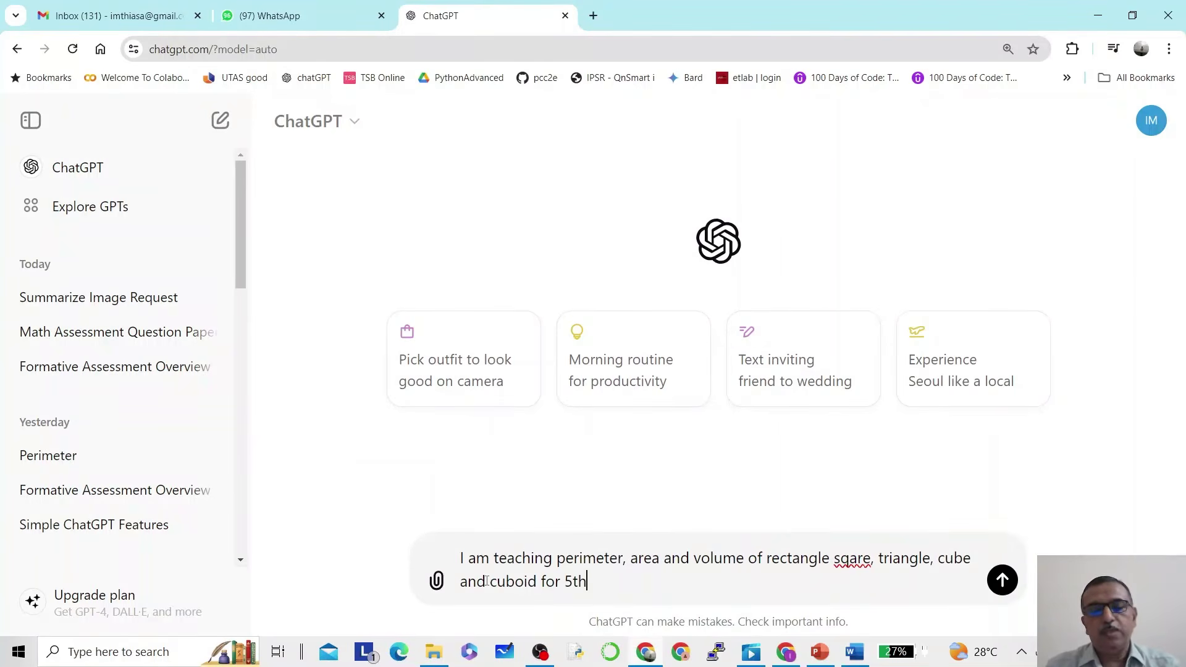
text( standard su)
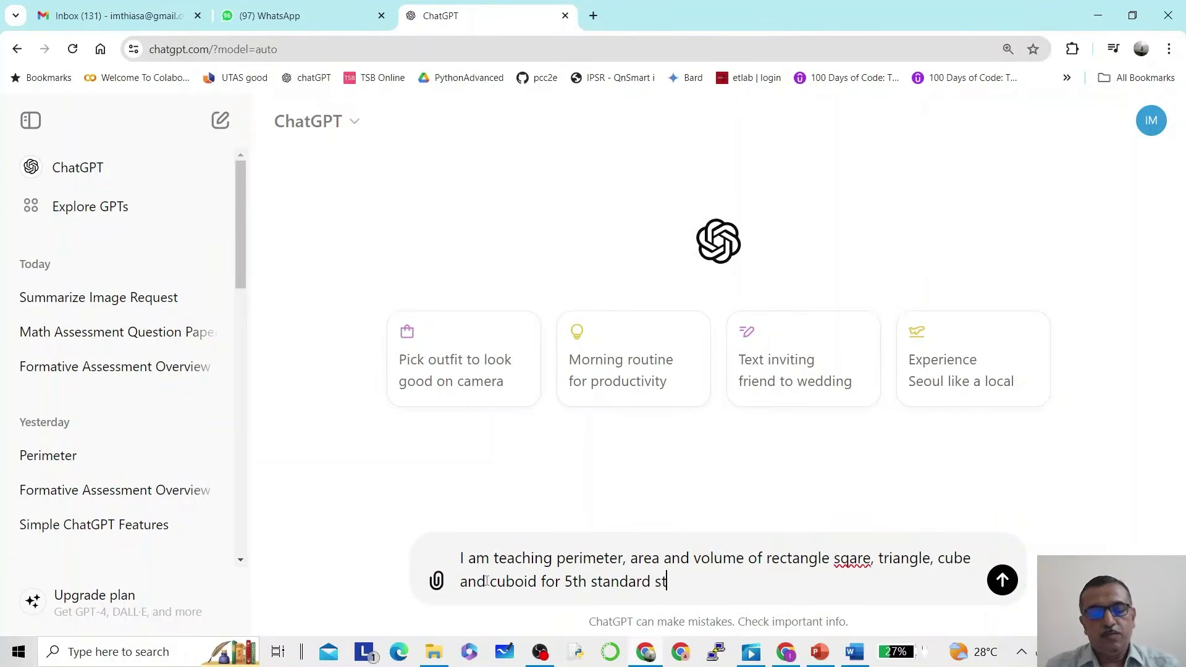
text(dents)
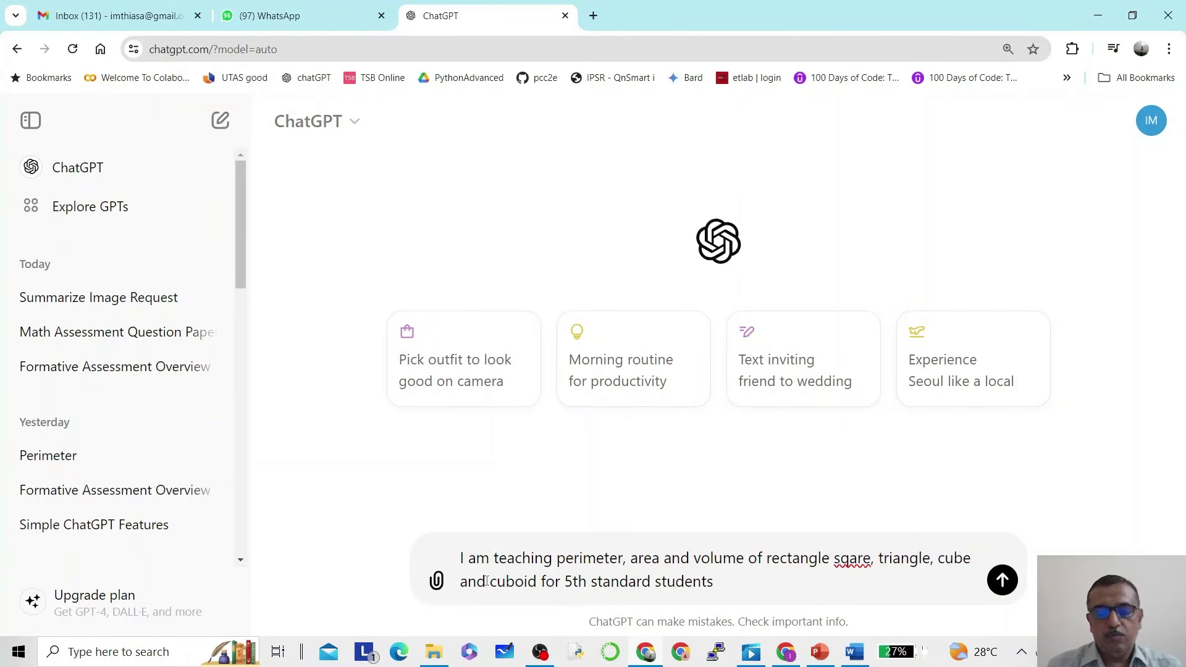
text(, )
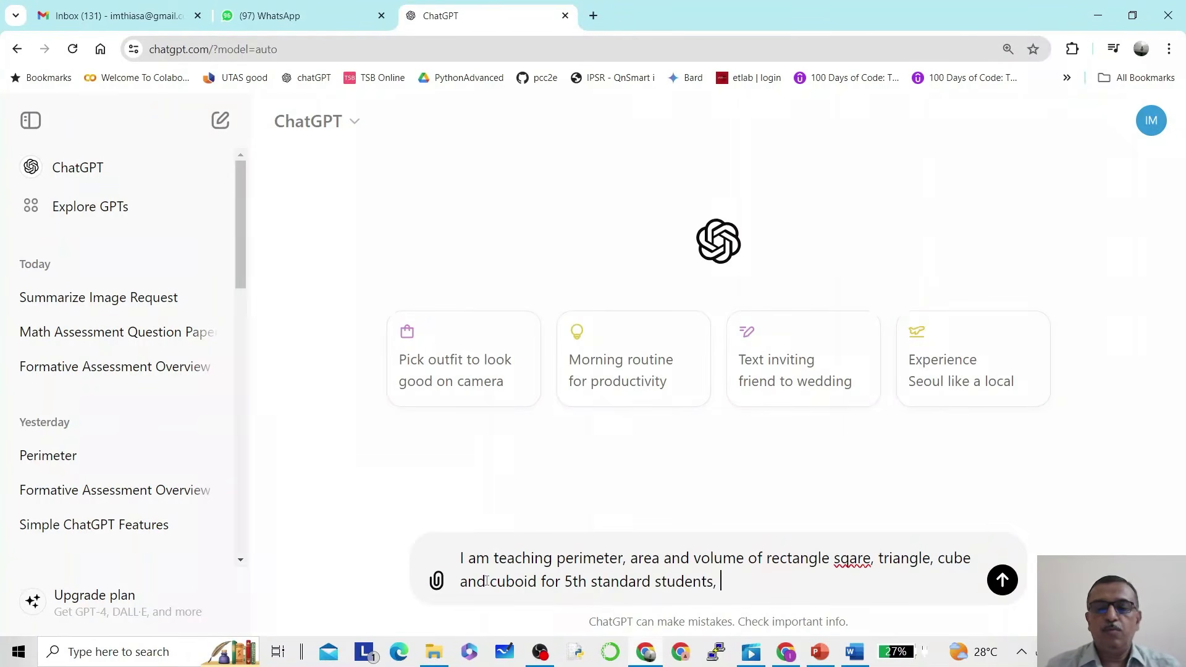
Add the request "please generate a question paper for summative assessment." to the prompt.
text(pleas)
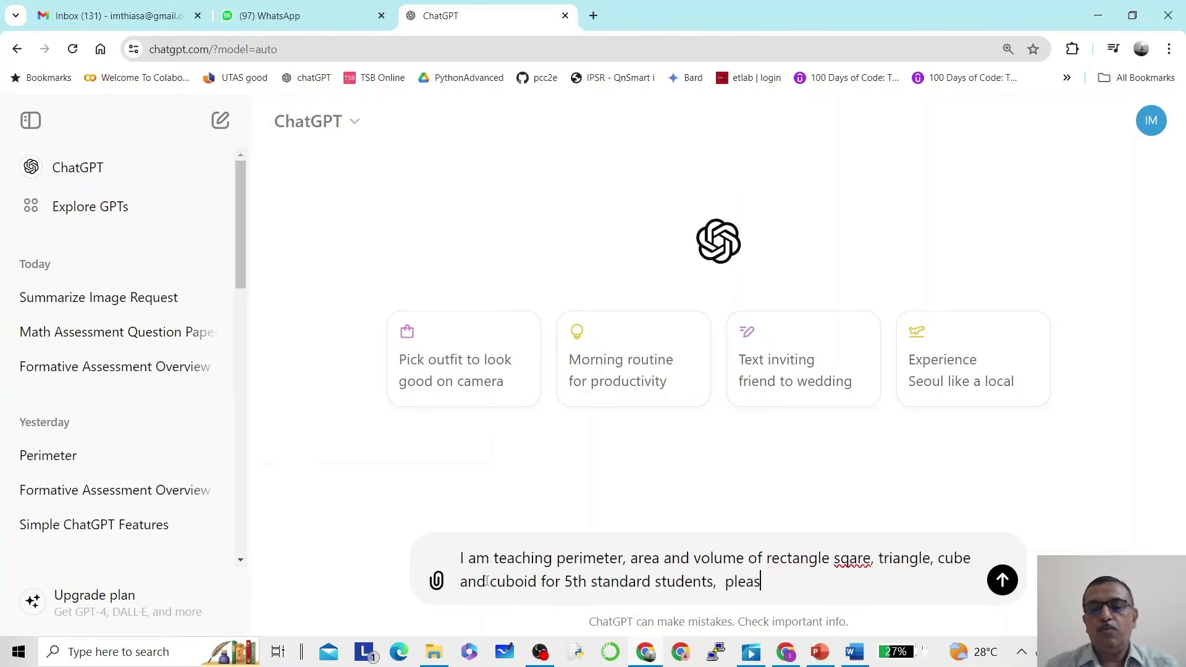
text(e c)
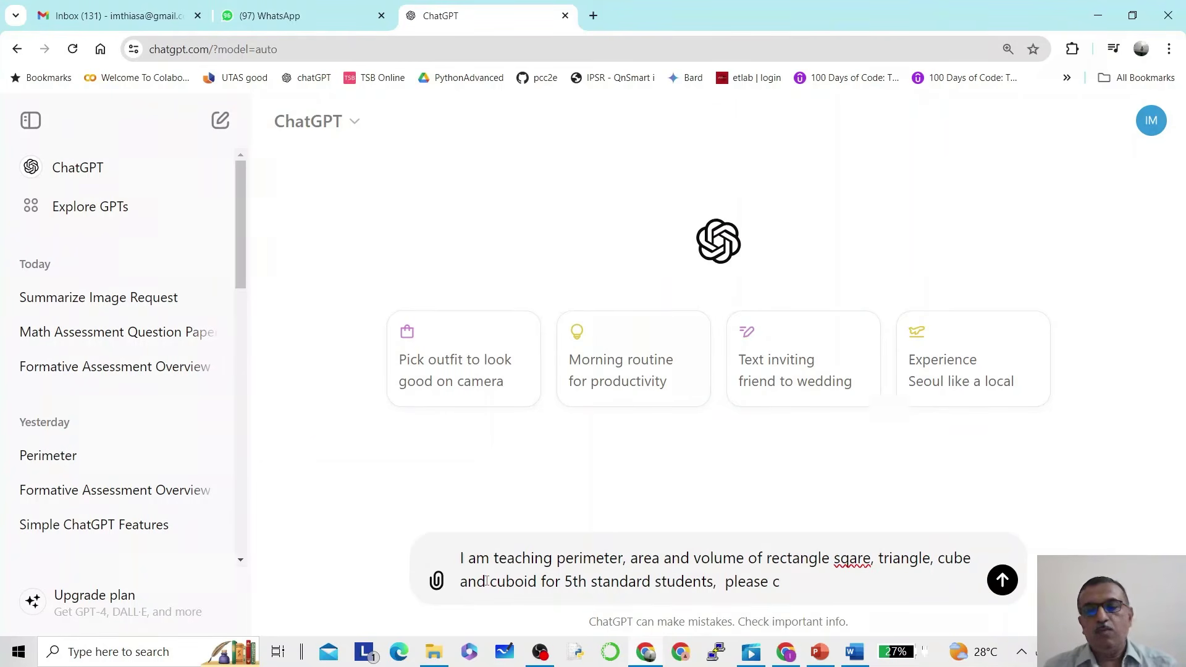
key(BackSpace)
text(genera)
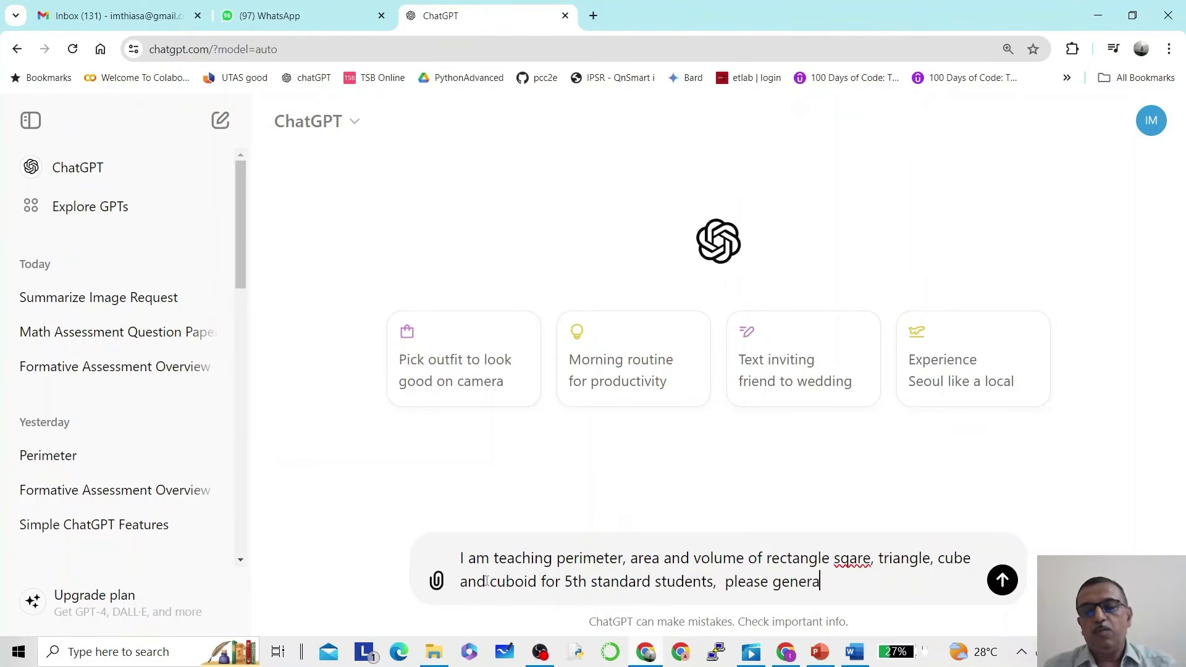
text(te a que)
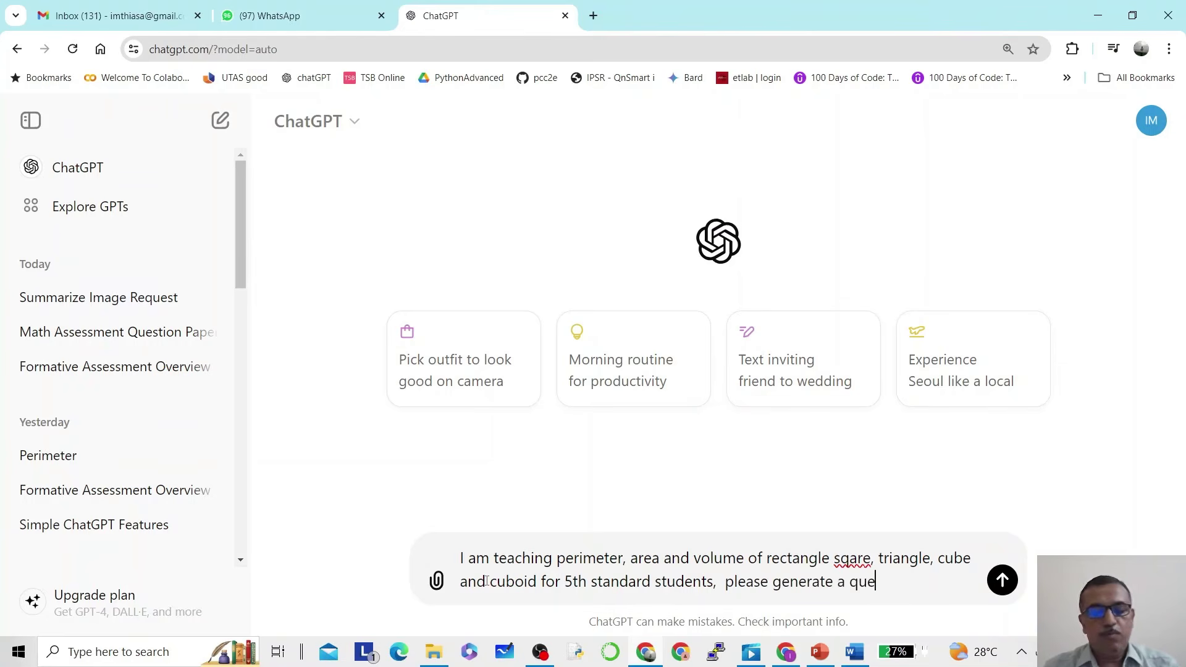
text(stion paper)
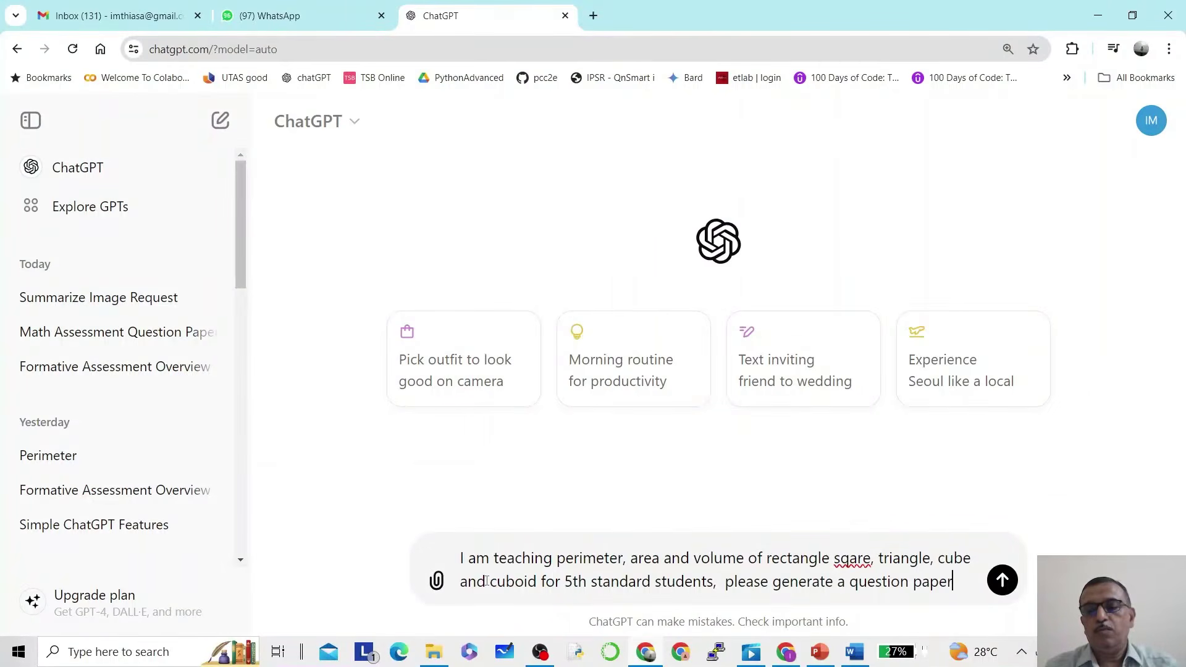
text( for summabt)
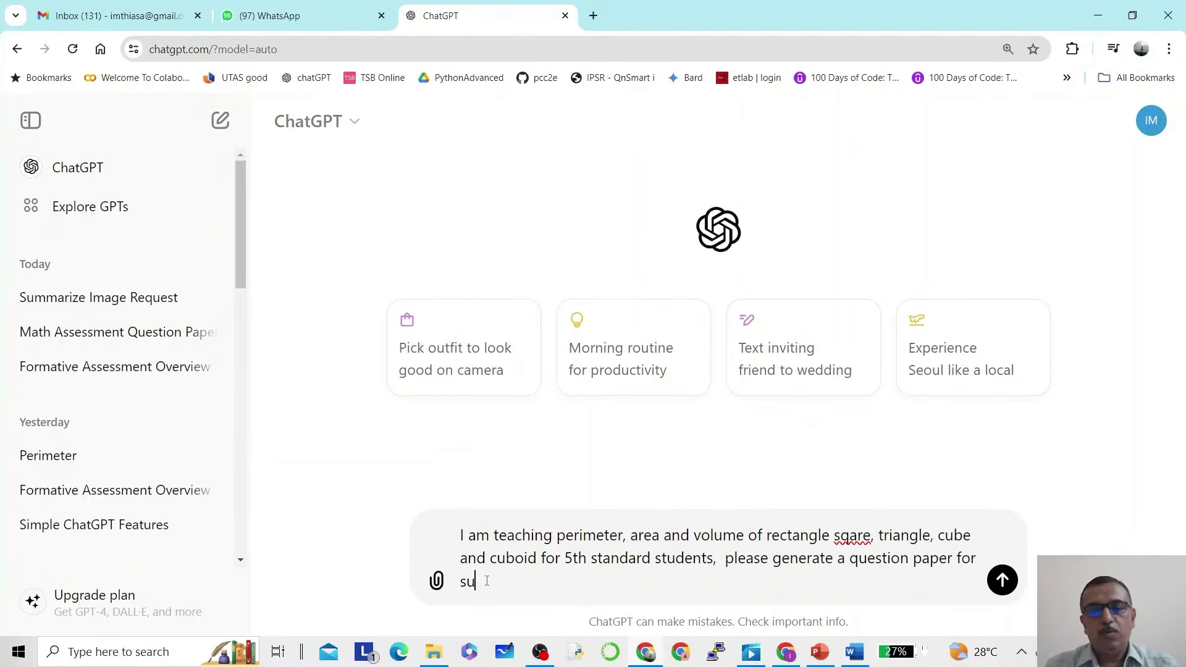
key(BackSpace)
key(BackSpace)
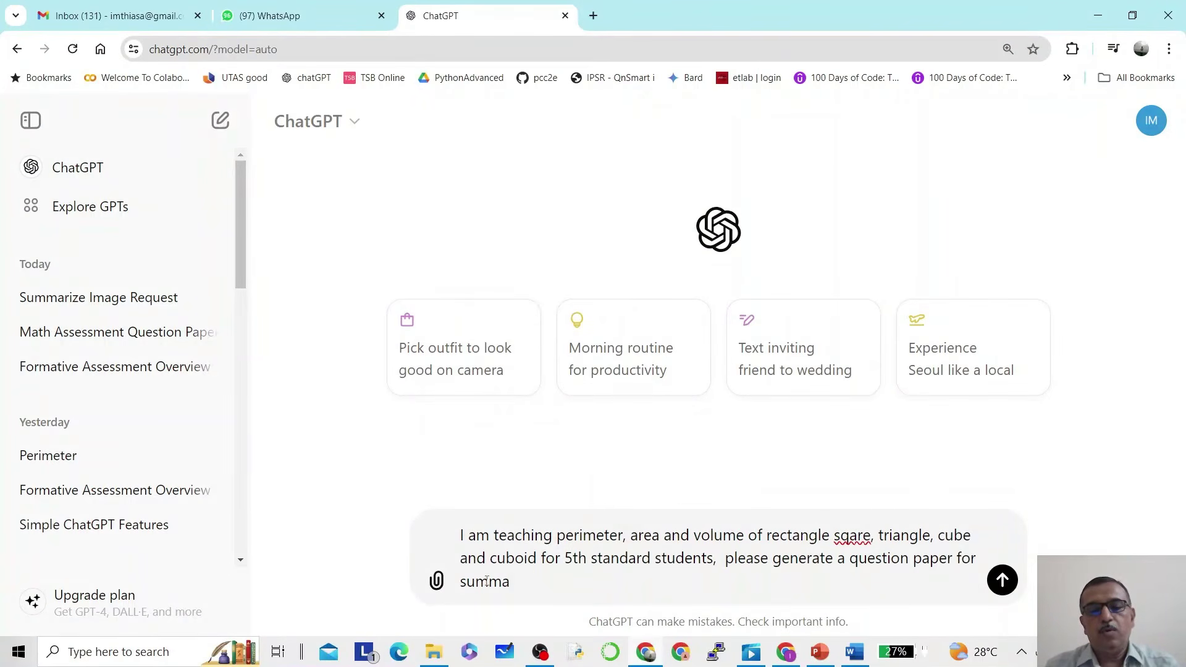
text(tive assessmet)
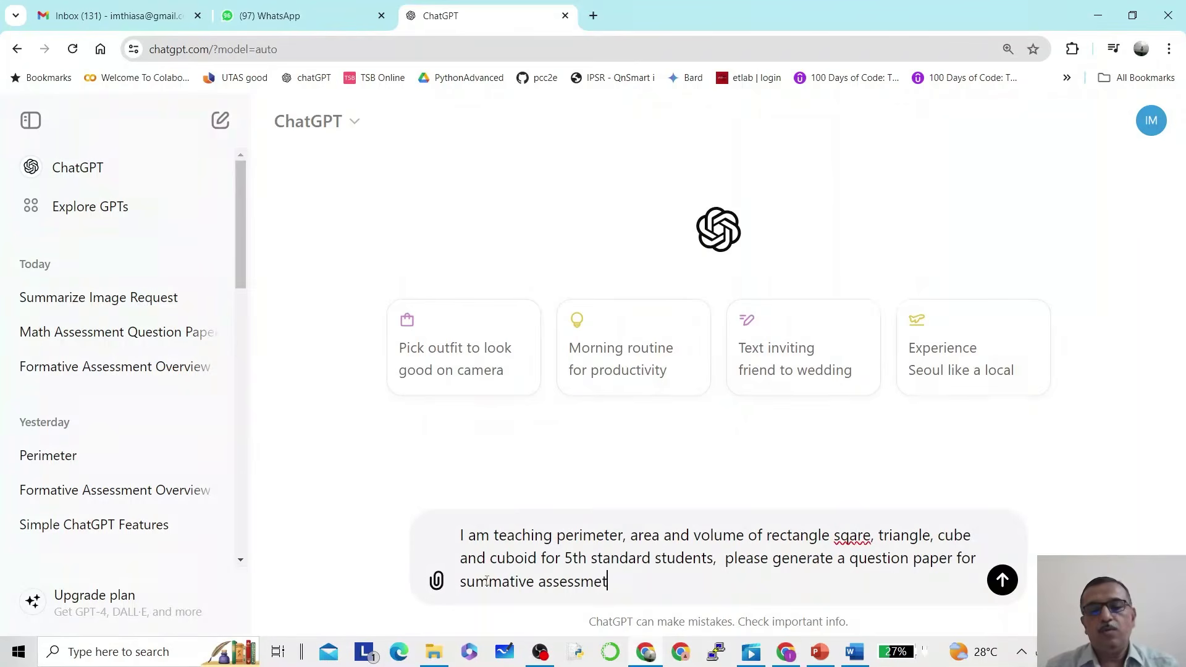
key(BackSpace)
text(n)
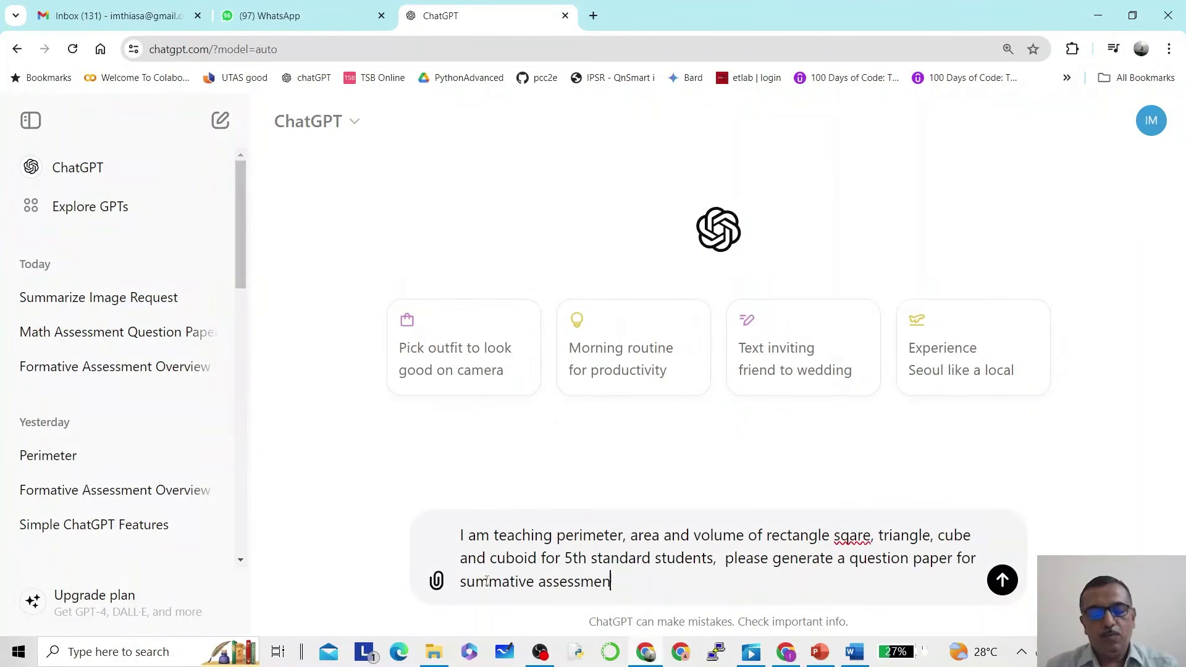
text(t,. )
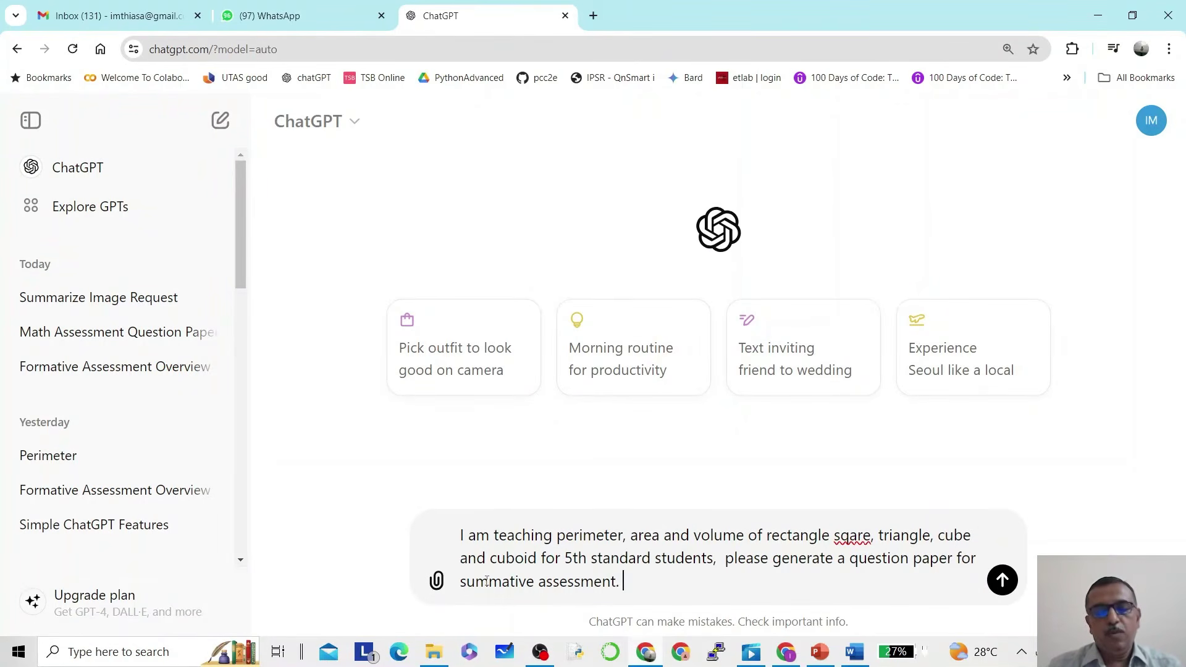
Add "the question paper should have questions at understand level and apply level" to the prompt and submit it.
text(the que)
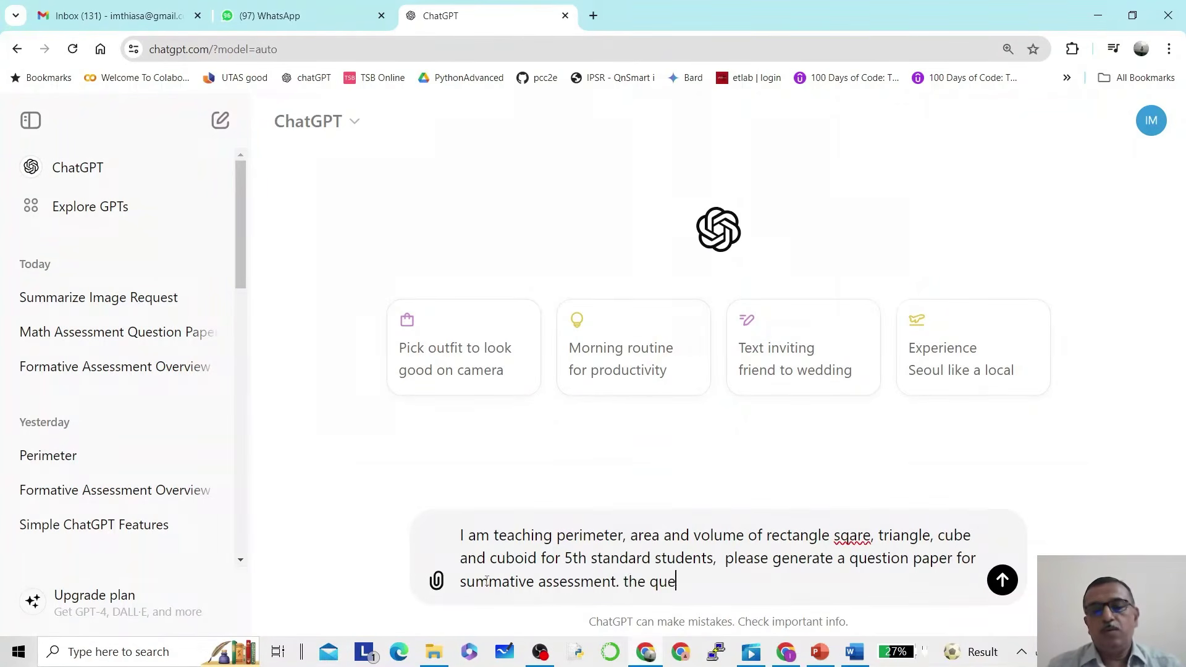
text(siion)
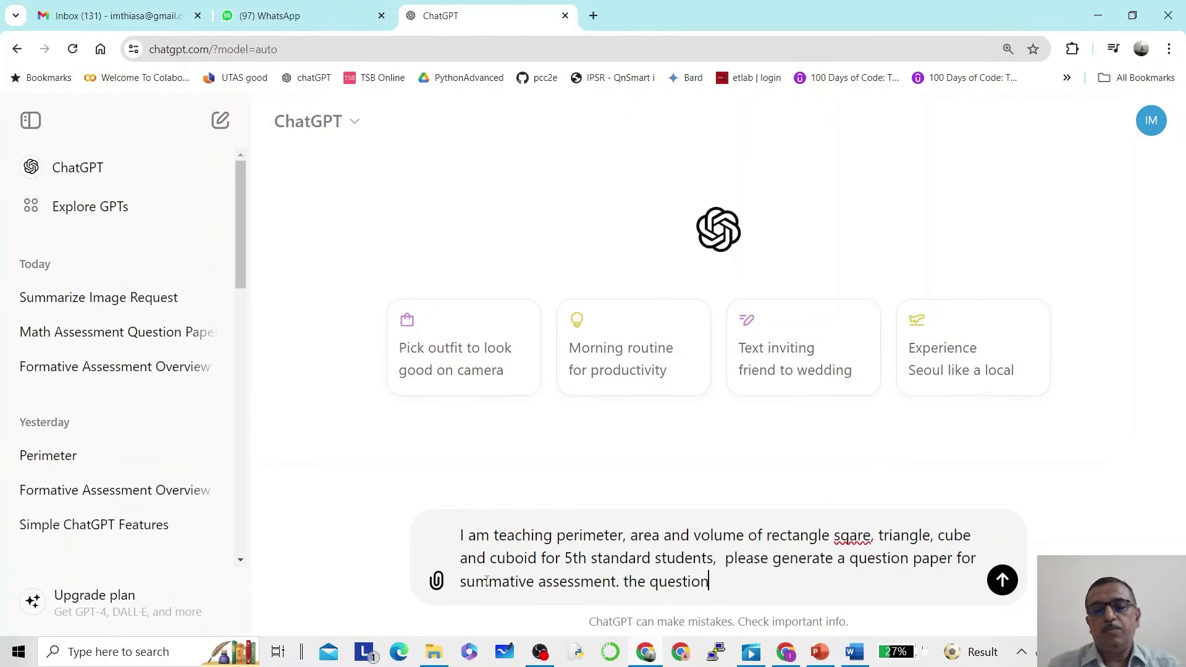
text( paper shou)
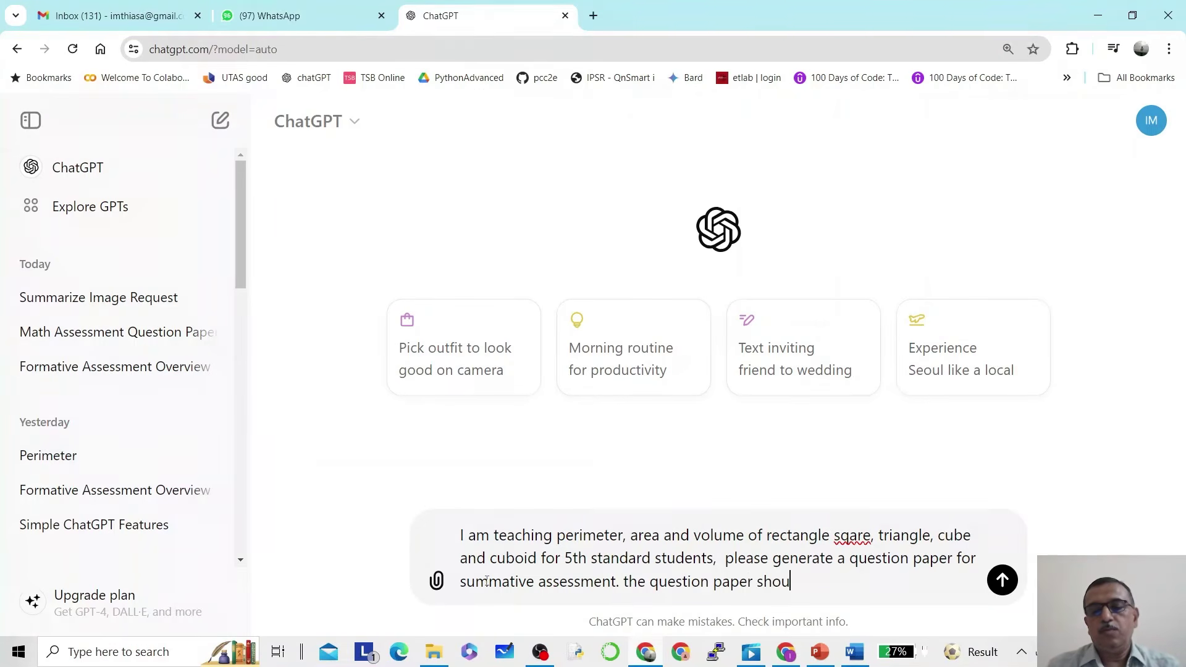
text(ld have )
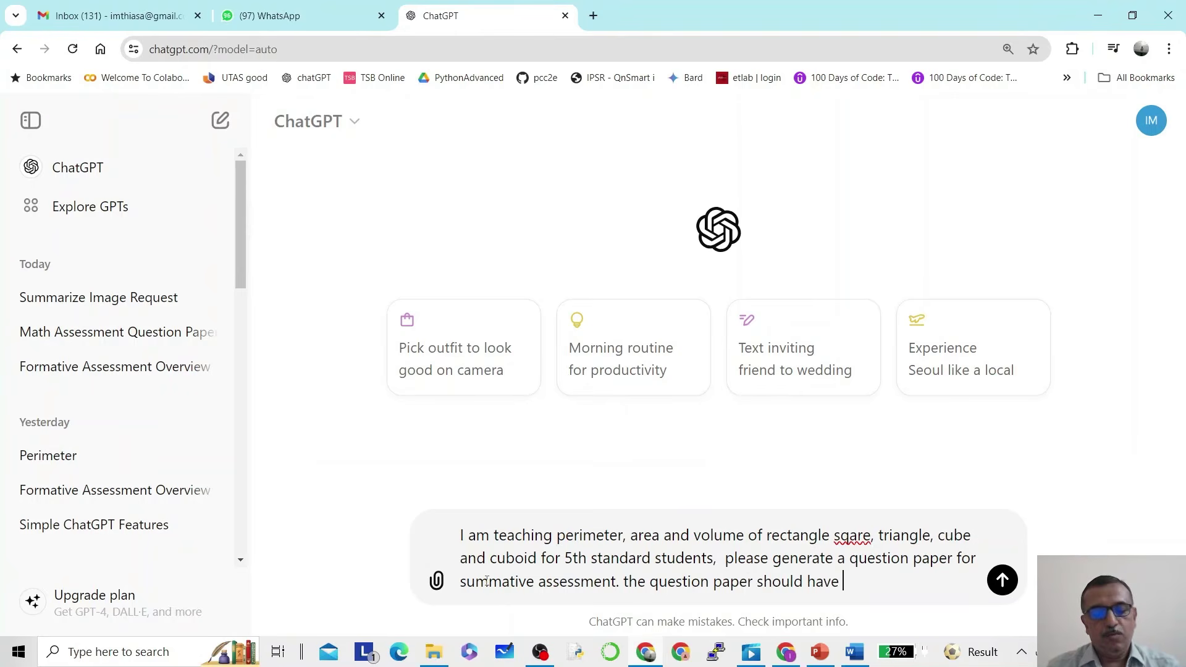
text(questi)
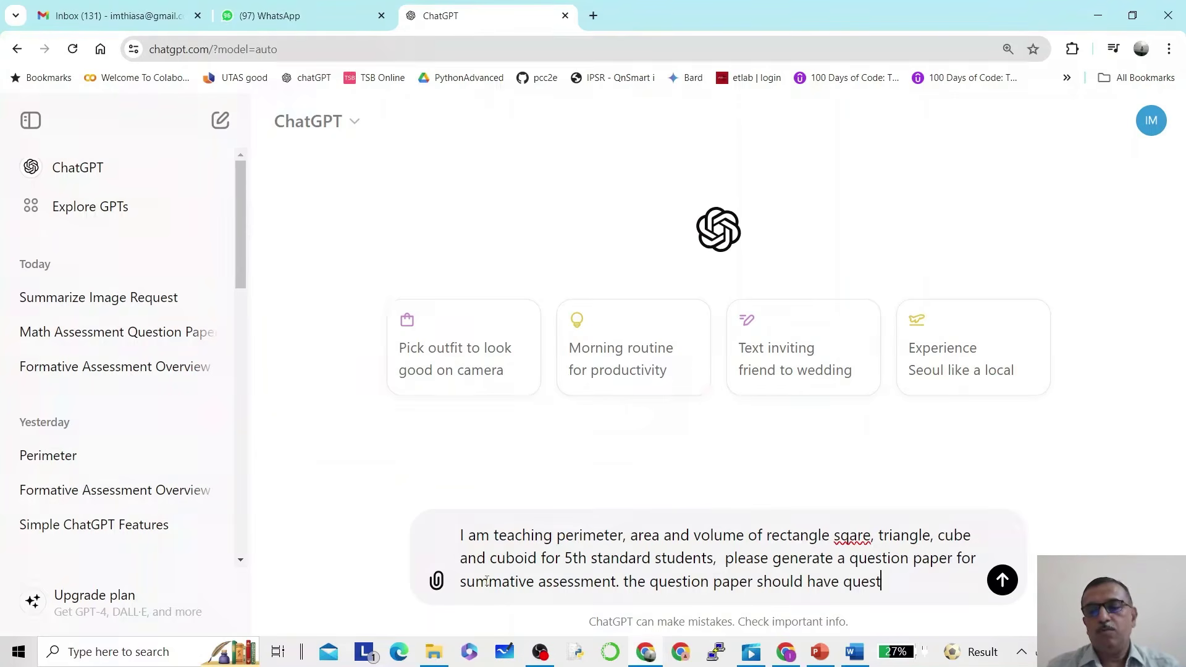
text(ons at )
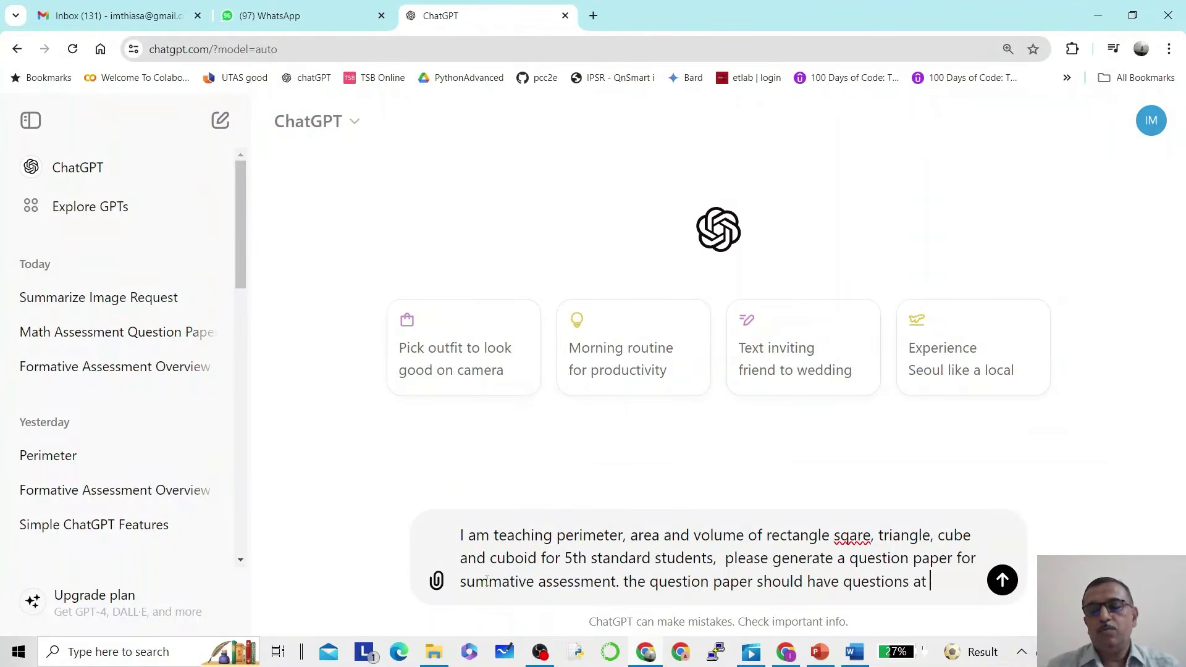
text(unde)
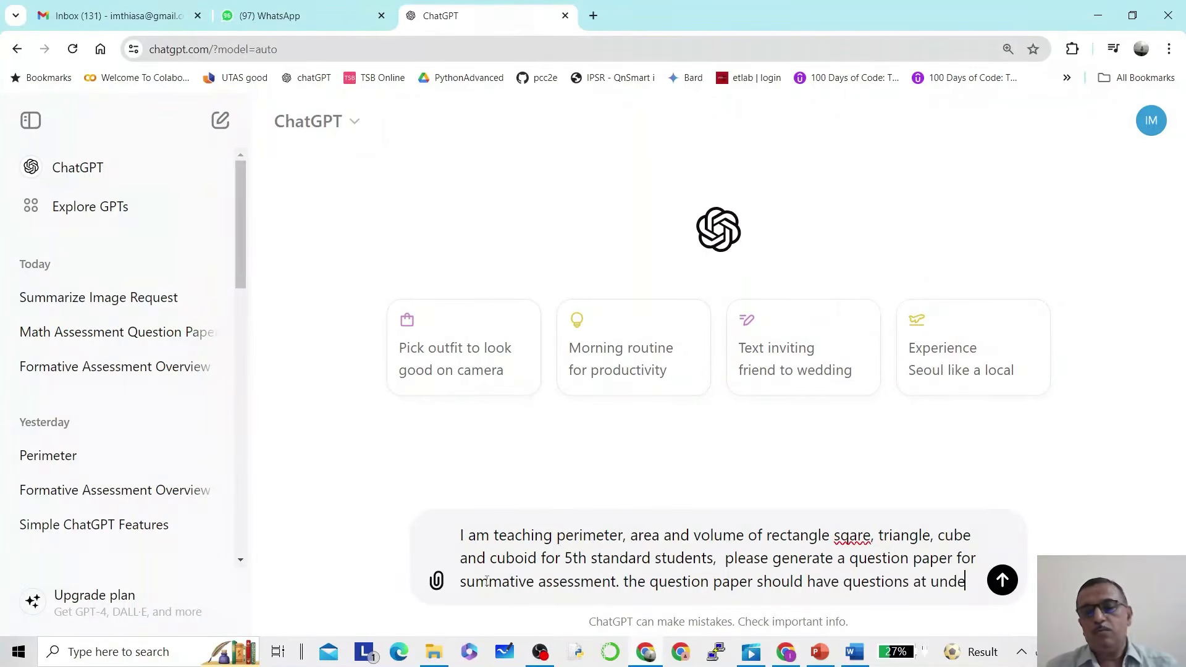
text(rstand )
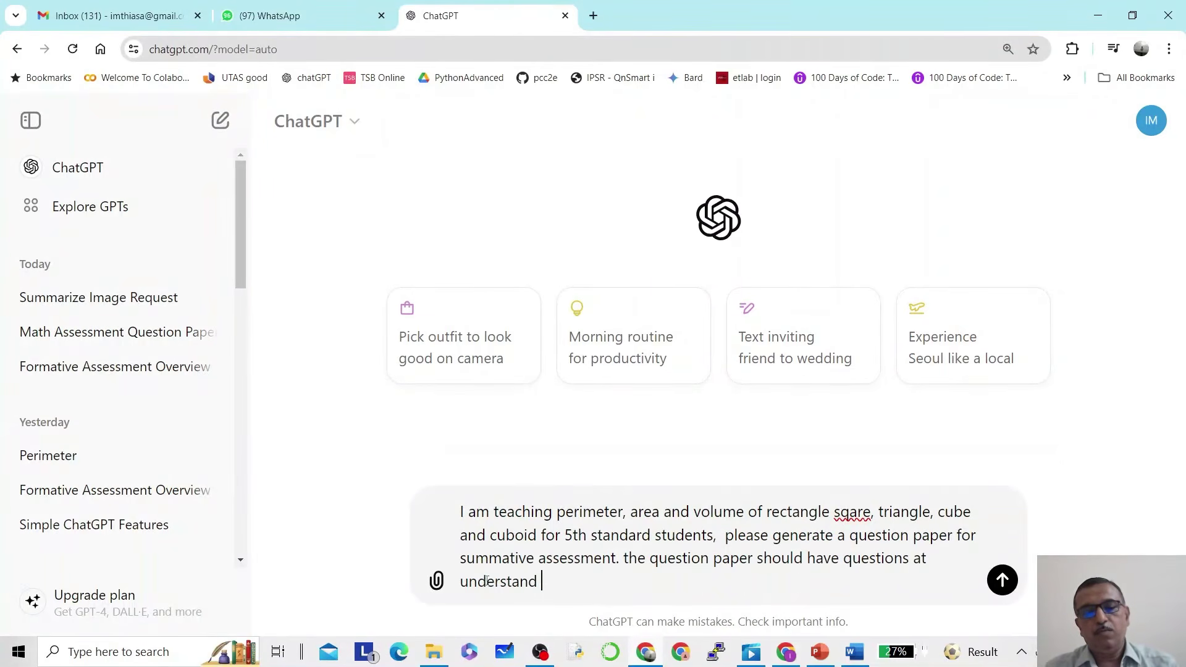
text(level and)
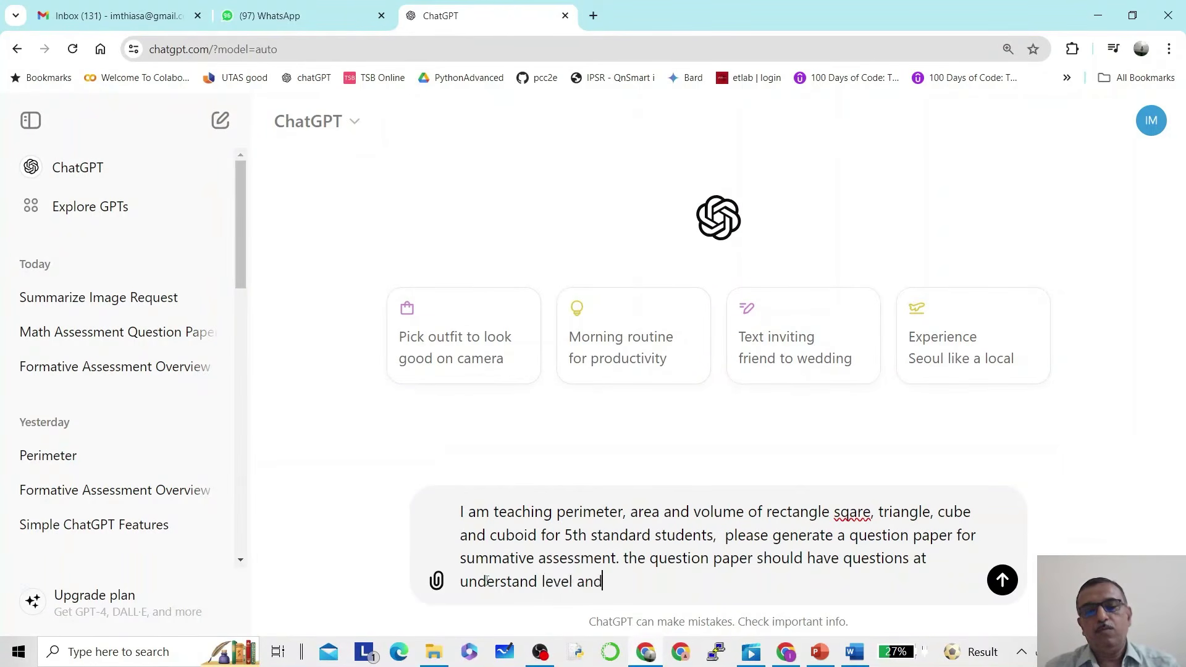
text( ap)
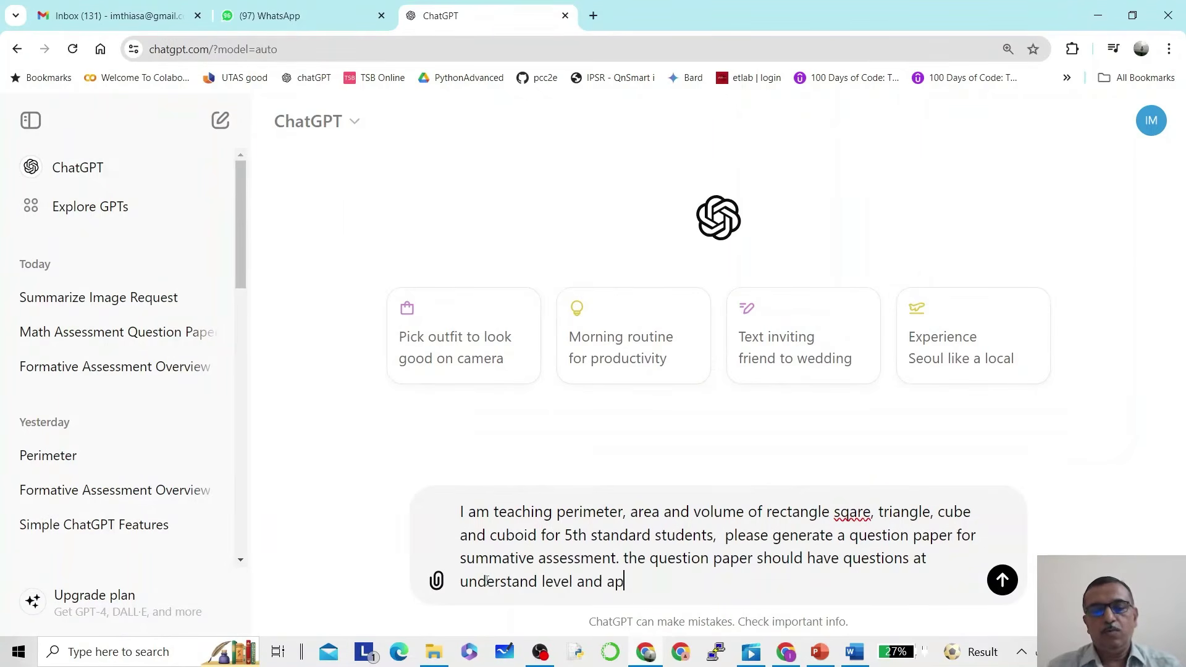
text(ply level)
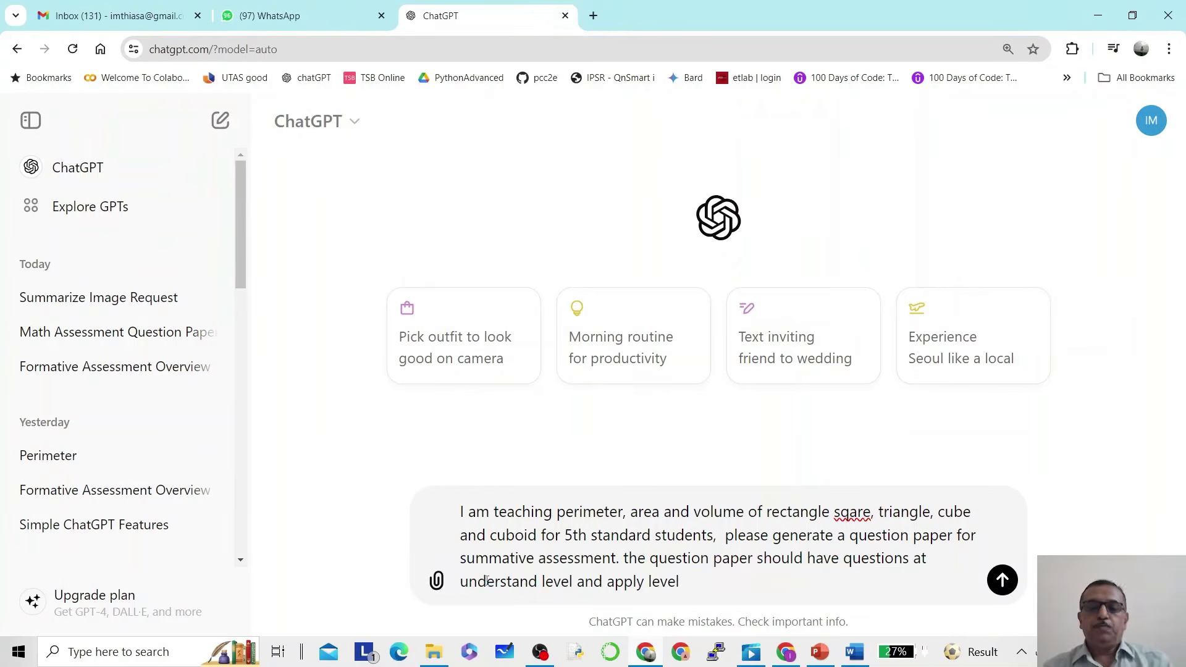
key(Return)
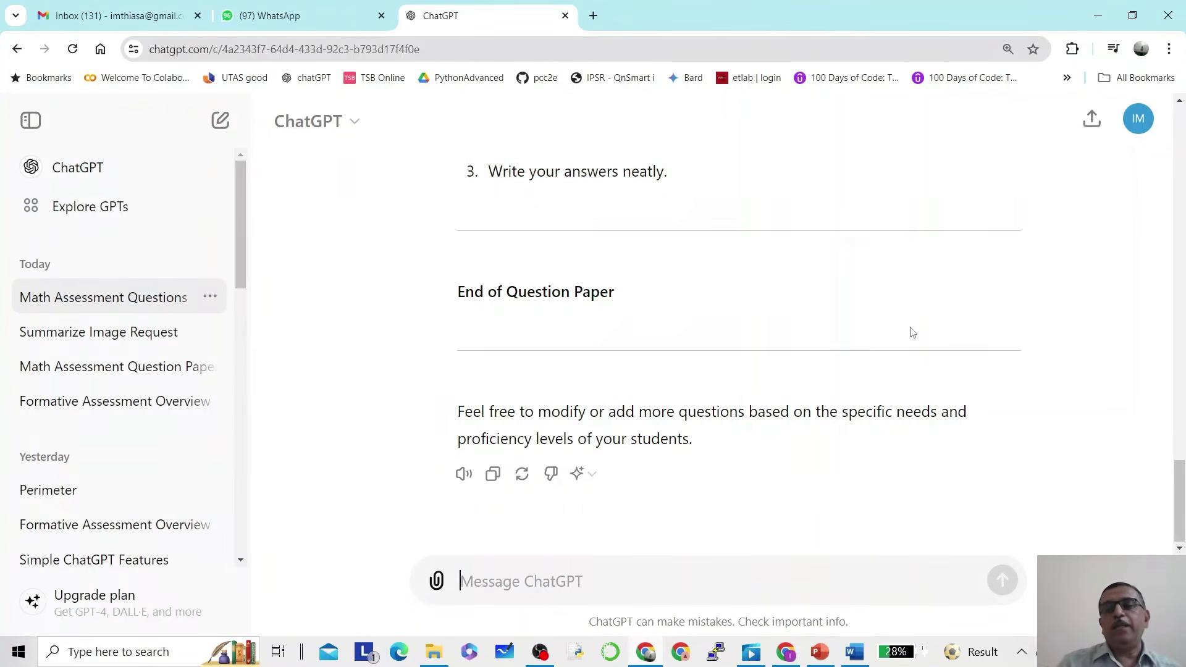
Review the generated question paper from its end back to the original prompt, checking the understanding and application level sections.
scroll(911, 331, up, 10)
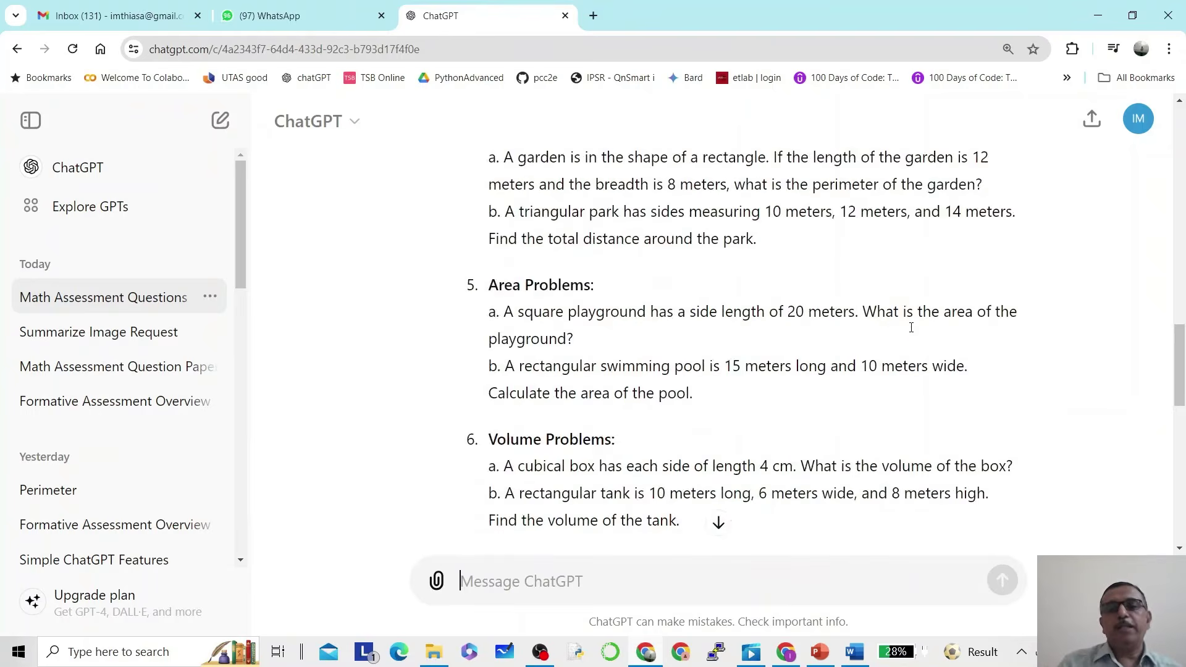
scroll(911, 331, up, 5)
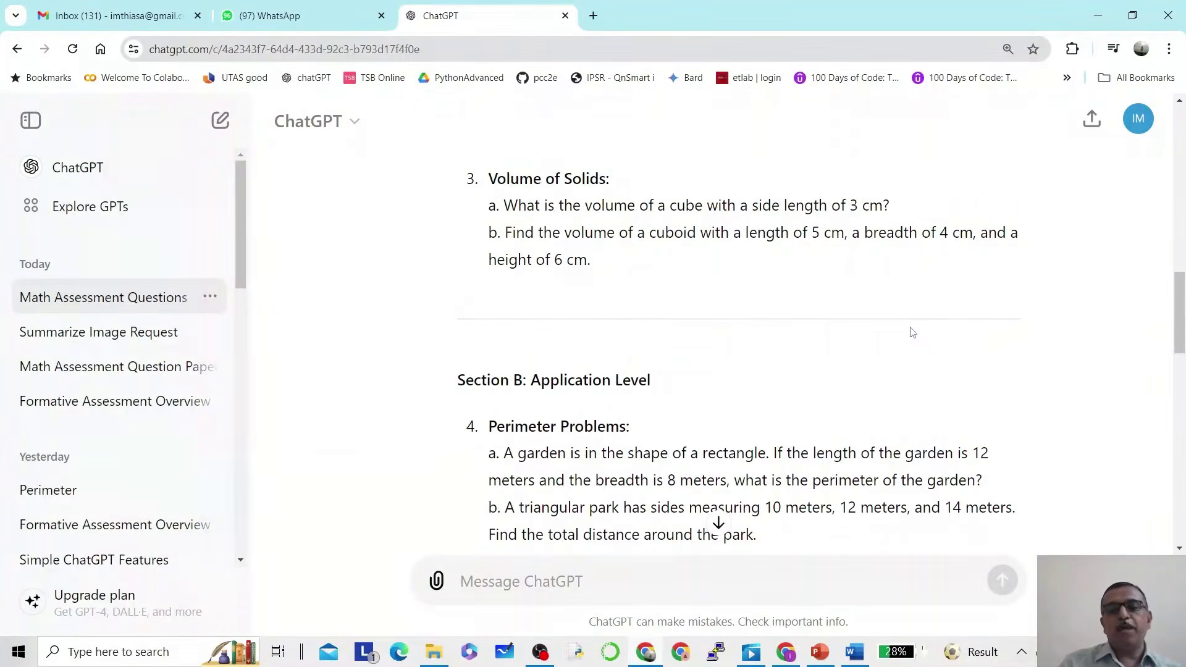
scroll(912, 332, down, 2)
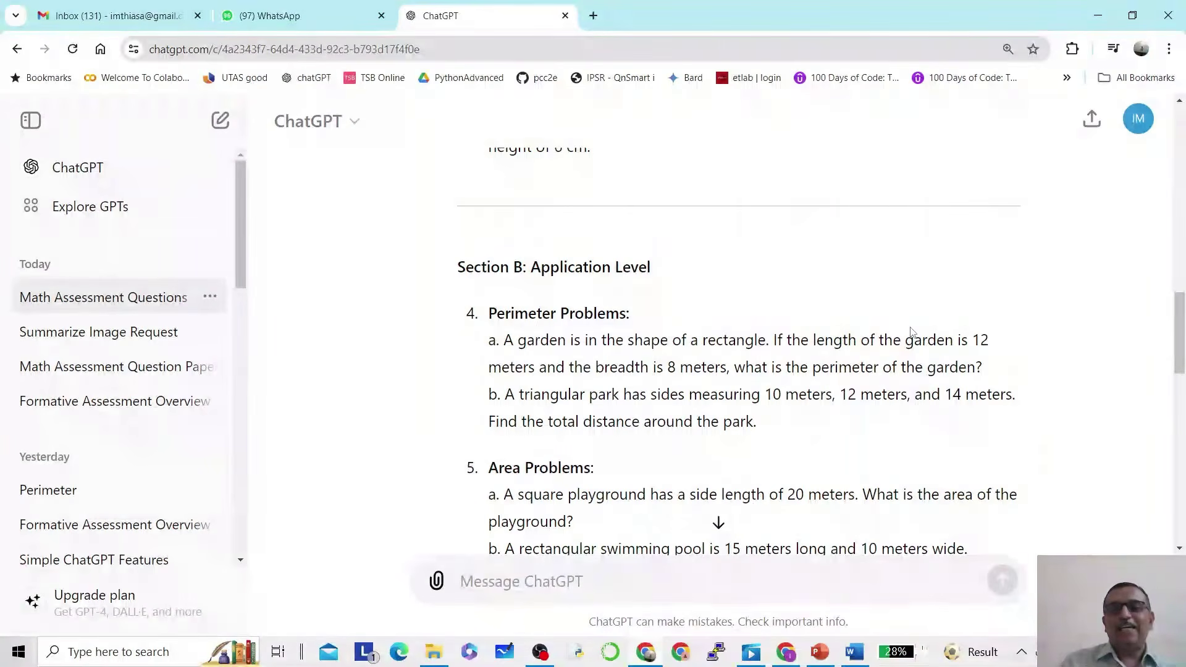
scroll(911, 332, up, 6)
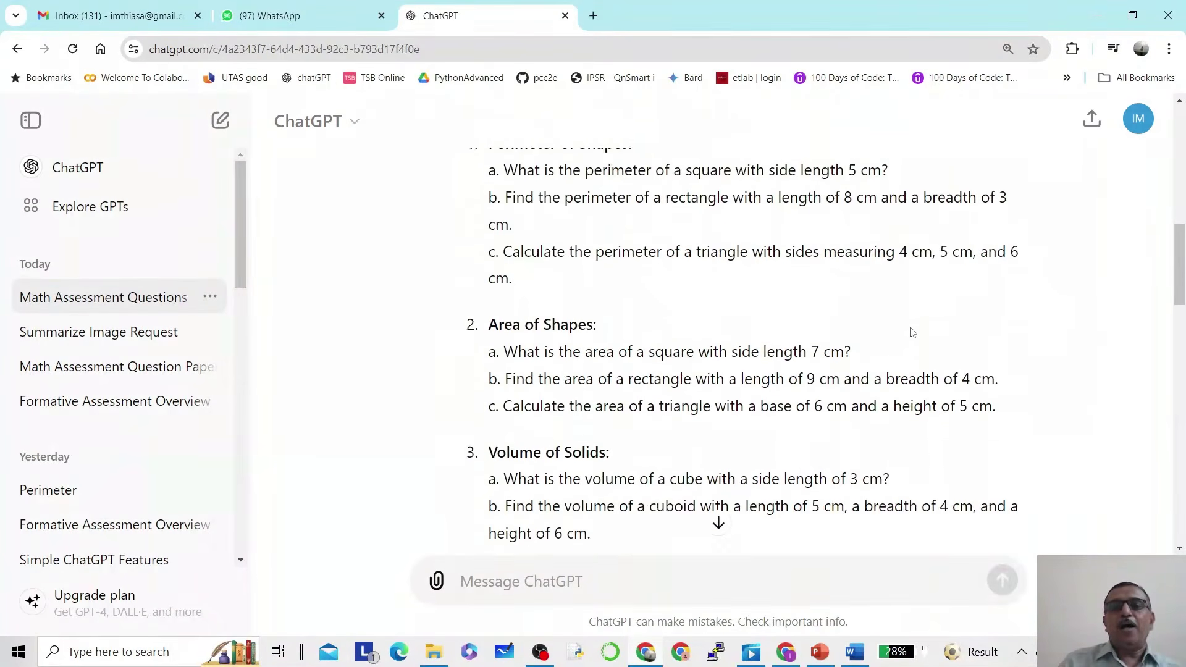
scroll(912, 332, up, 5)
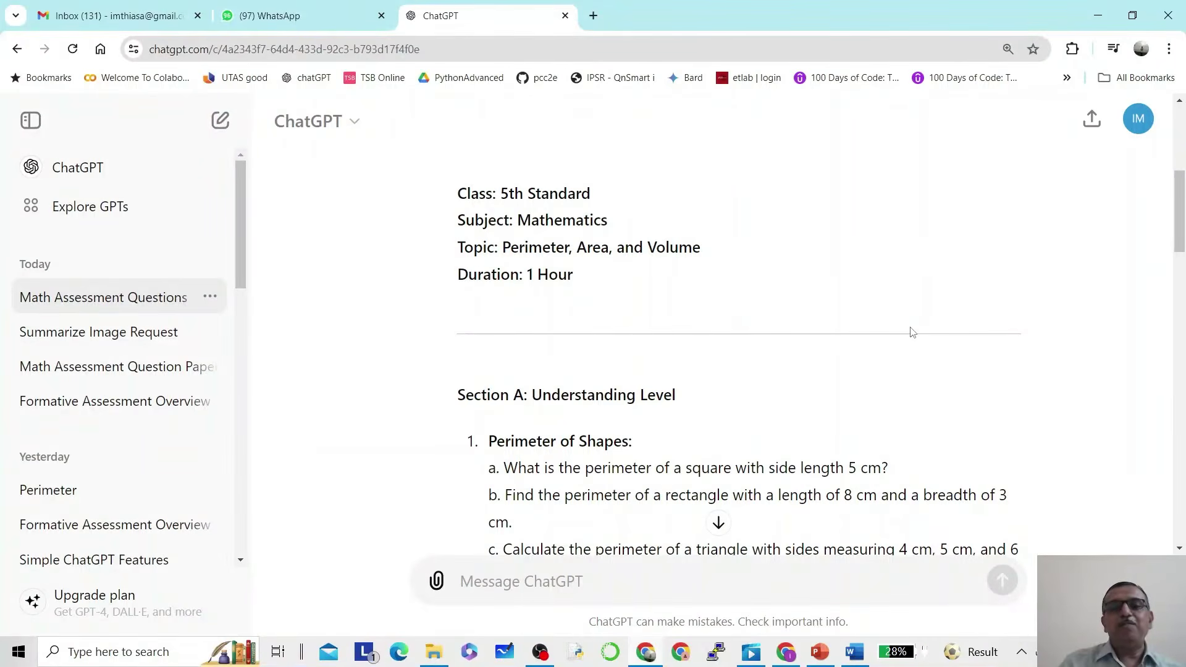
key(ctrl+minus)
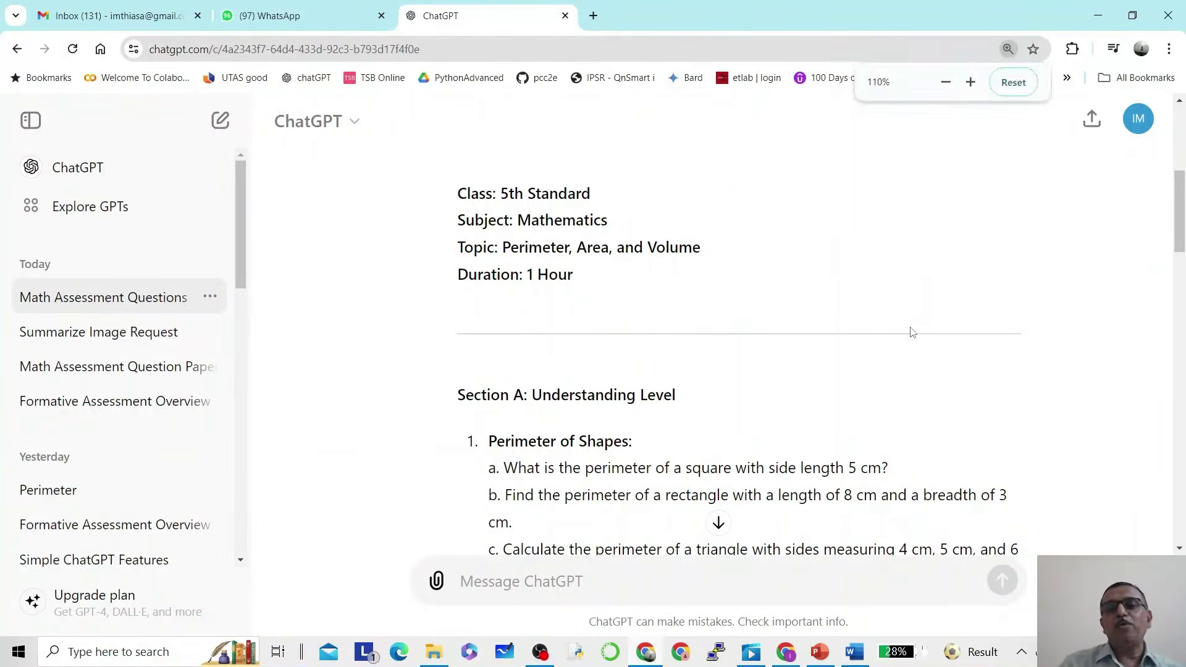
scroll(912, 331, up, 2)
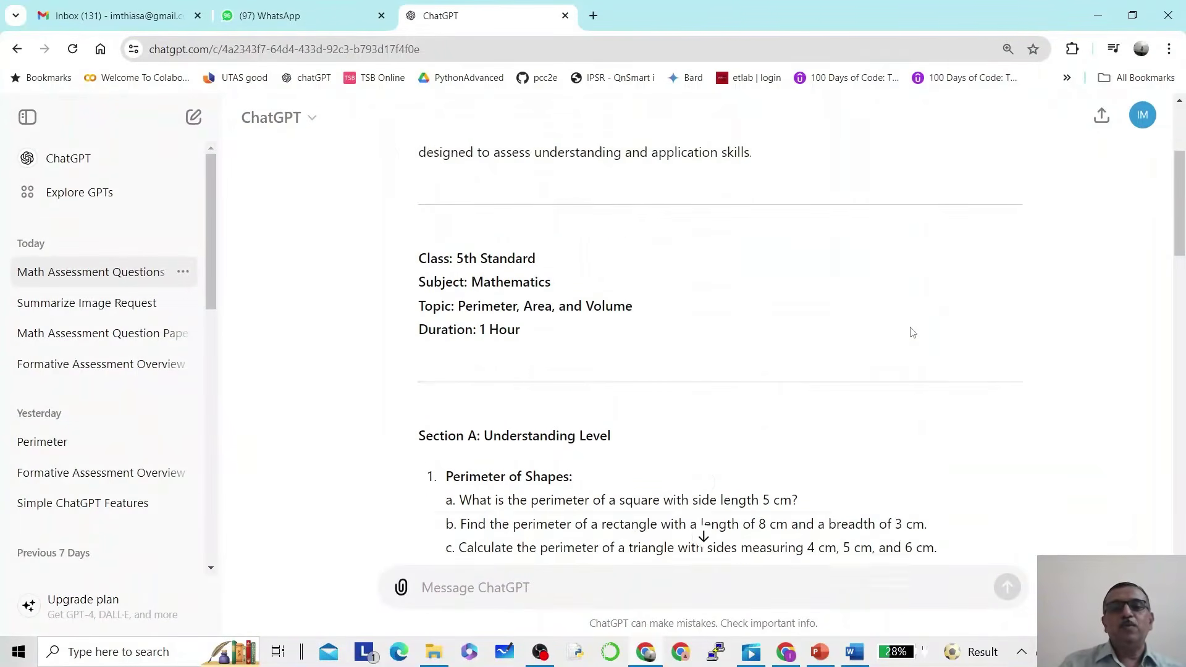
scroll(911, 332, up, 1)
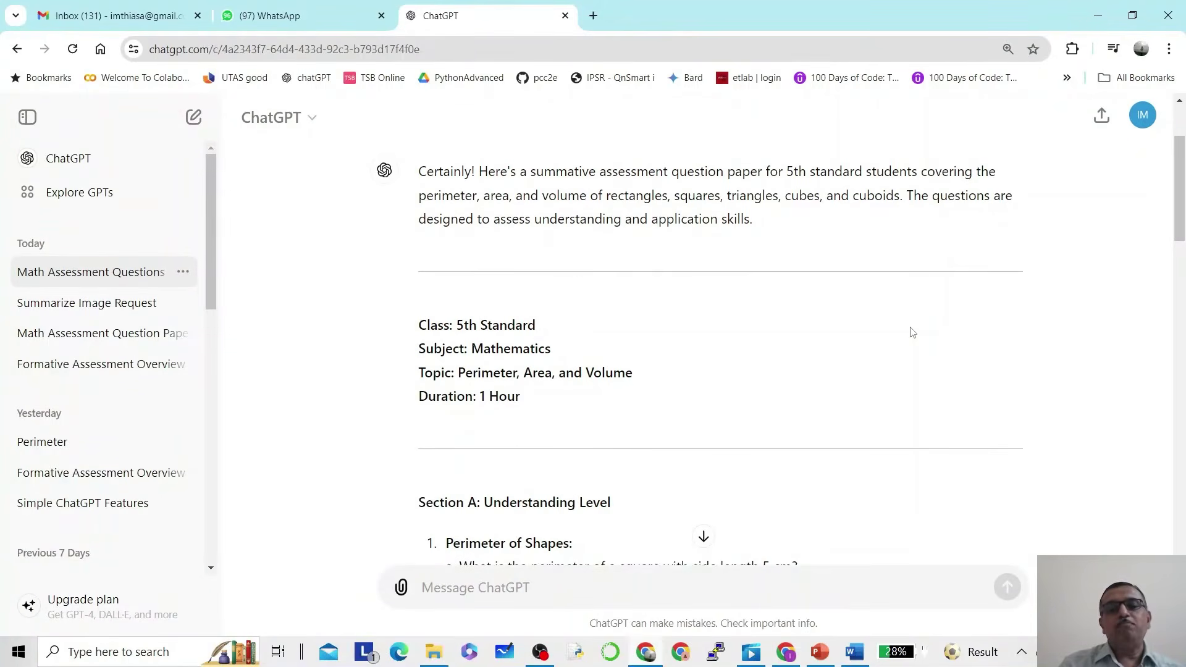
scroll(911, 331, up, 2)
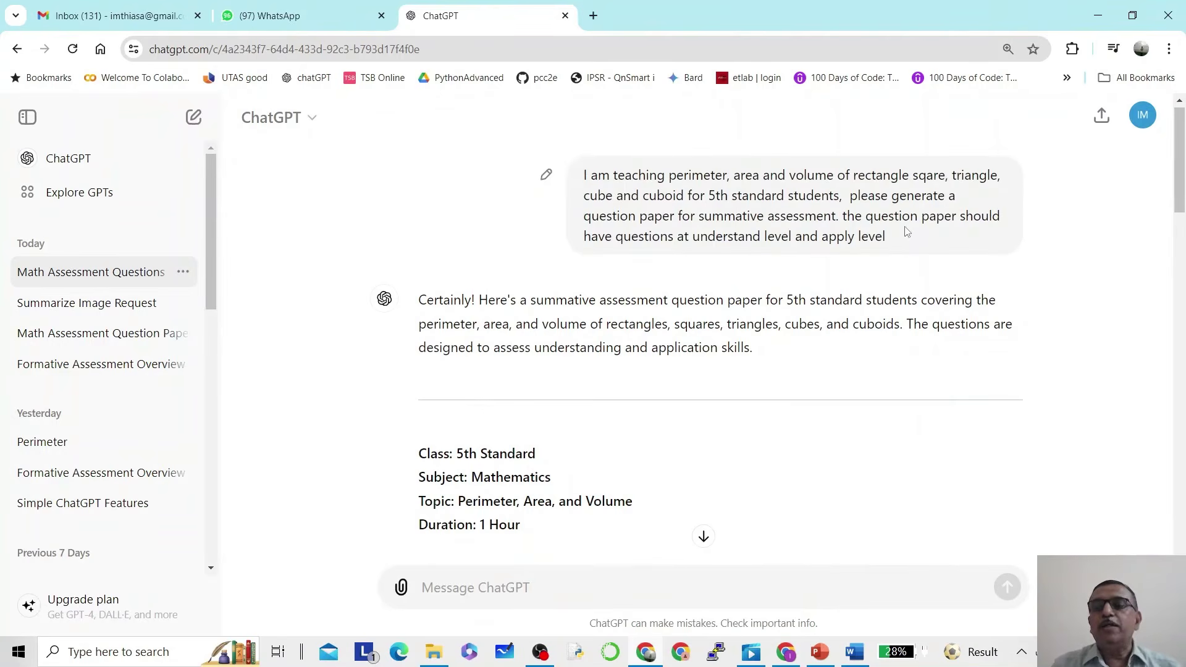
Reopen the submitted prompt for editing and append ". The question paper should" after "apply level".
click(545, 174)
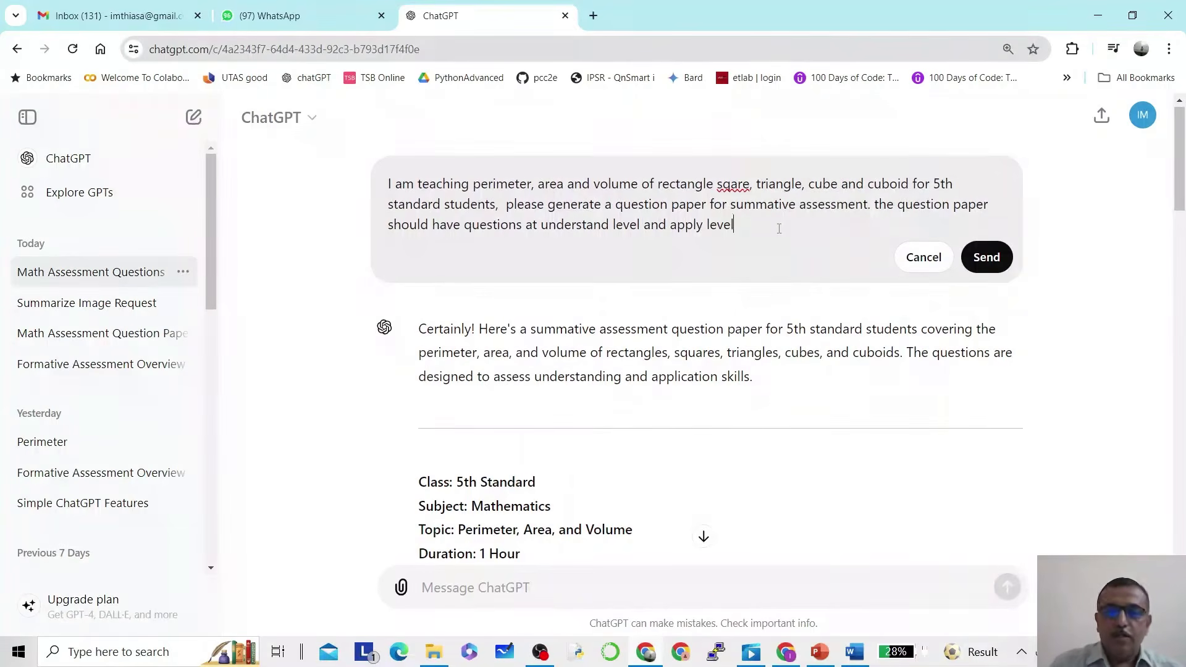
text(The )
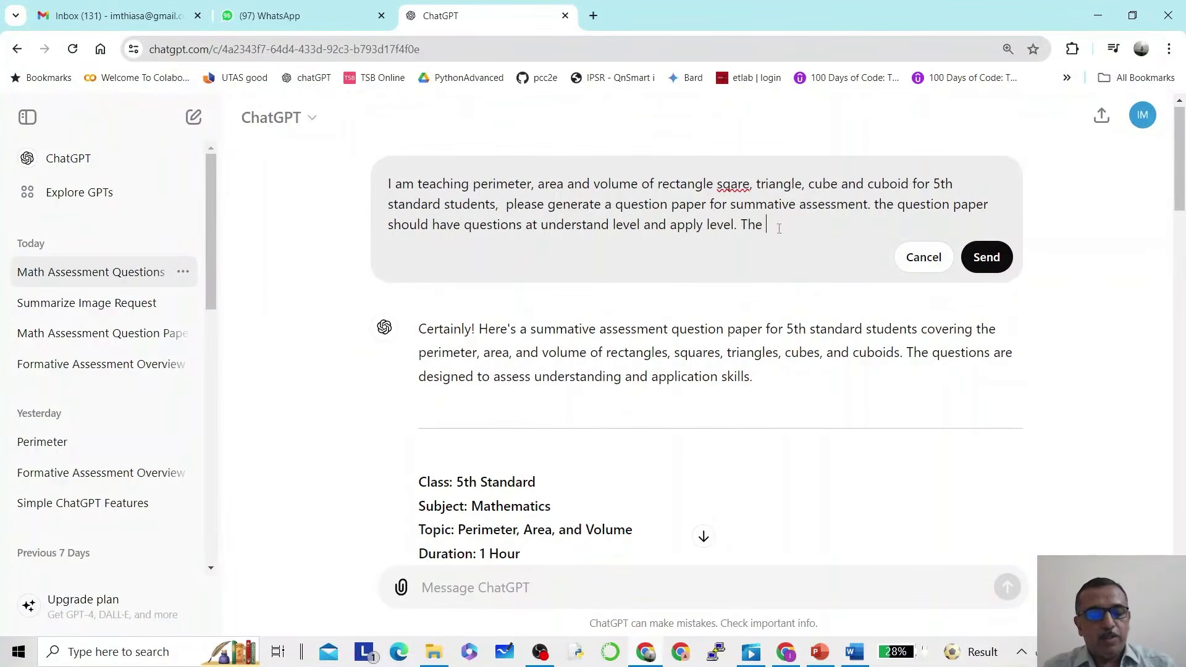
text(question p)
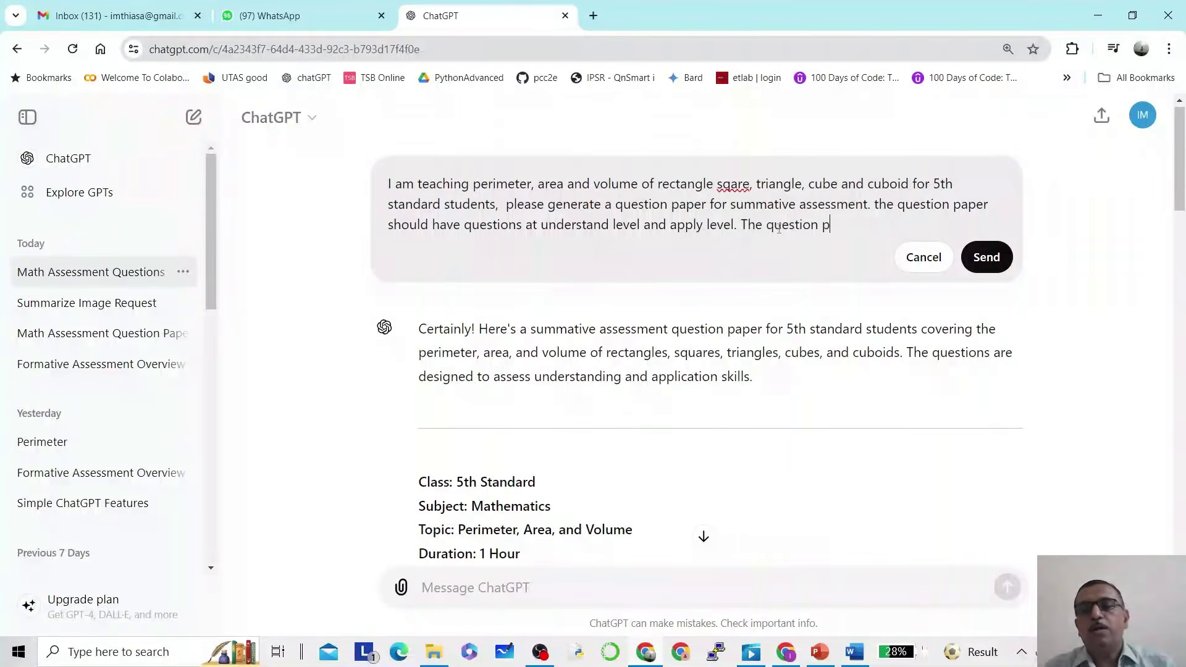
text(aper shoud)
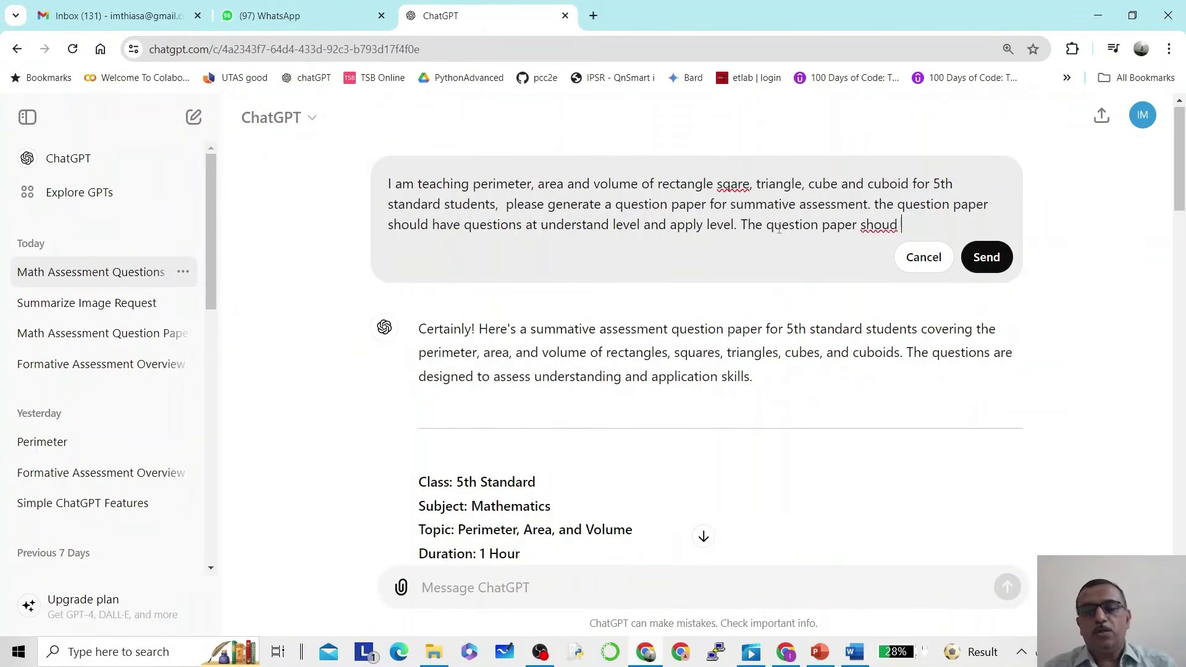
key(BackSpace)
key(BackSpace)
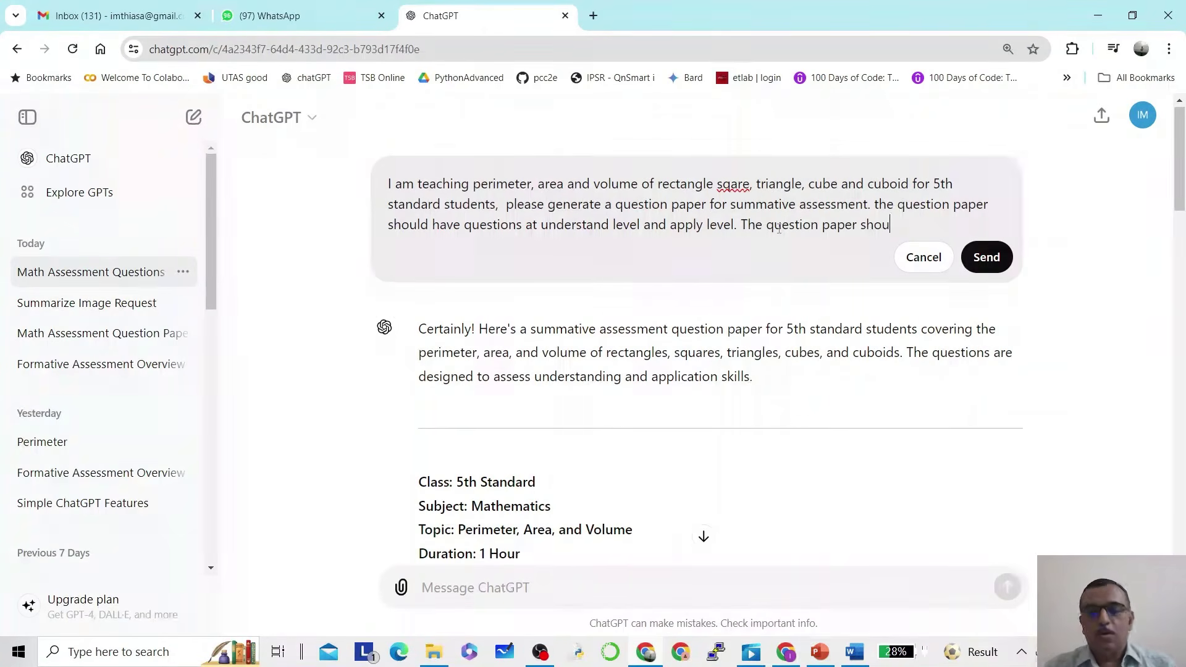
text(ld )
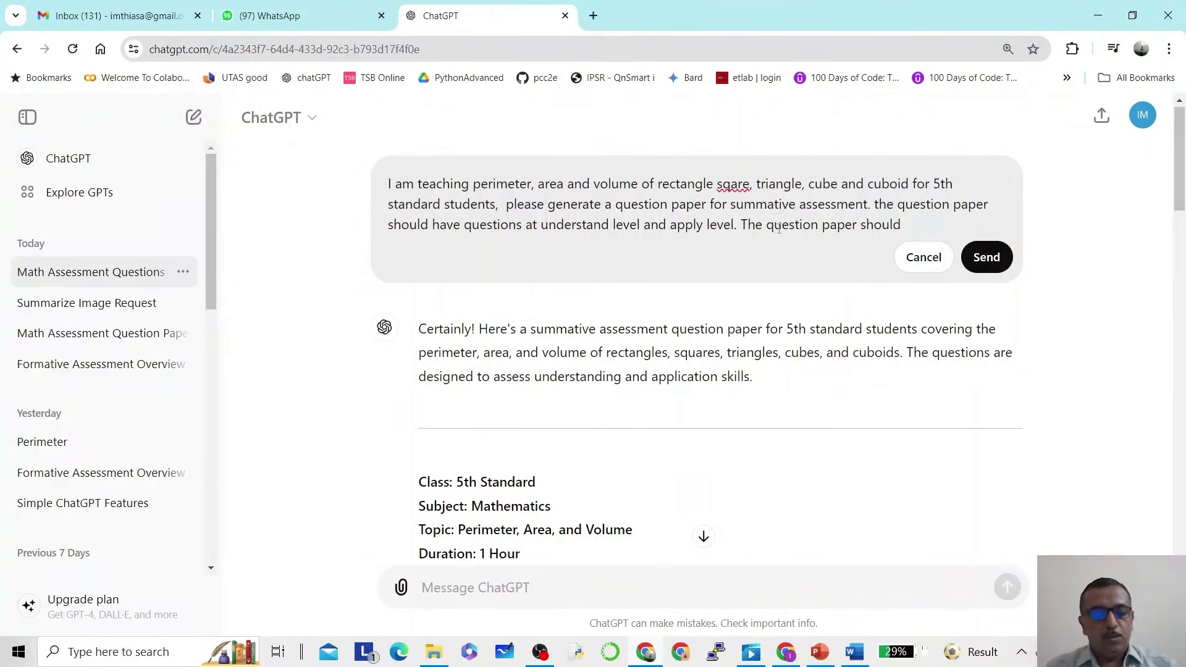
text(satisy the)
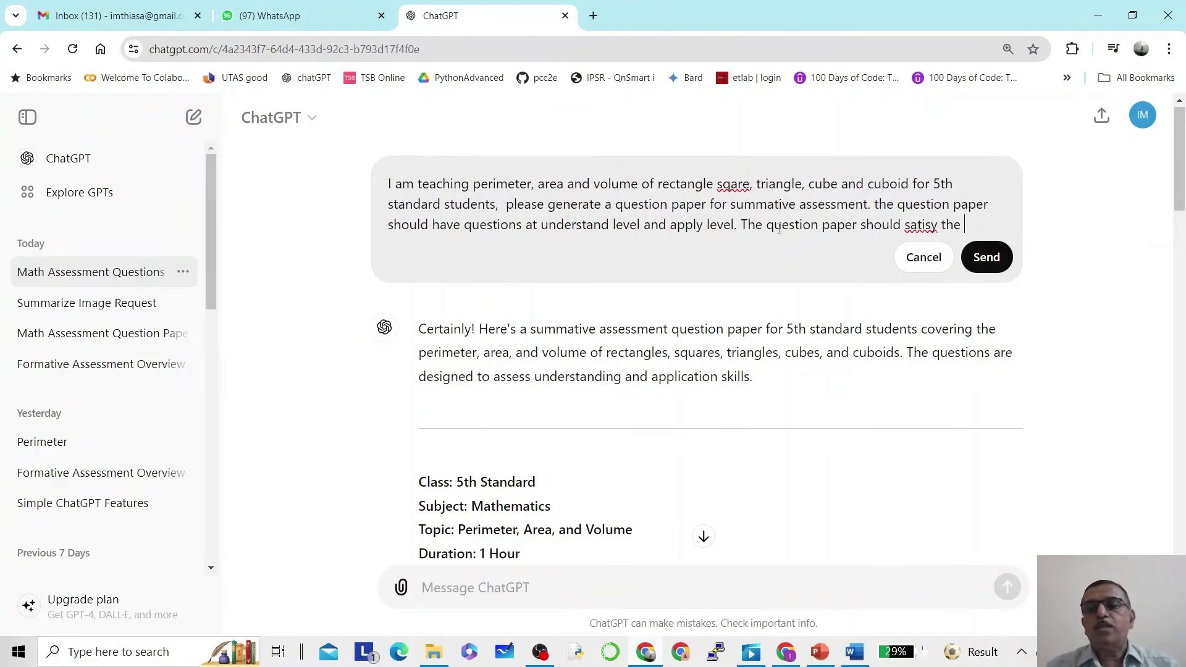
key(BackSpace)
key(BackSpace)
key(BackSpace)
key(BackSpace)
key(BackSpace)
key(BackSpace)
key(BackSpace)
key(BackSpace)
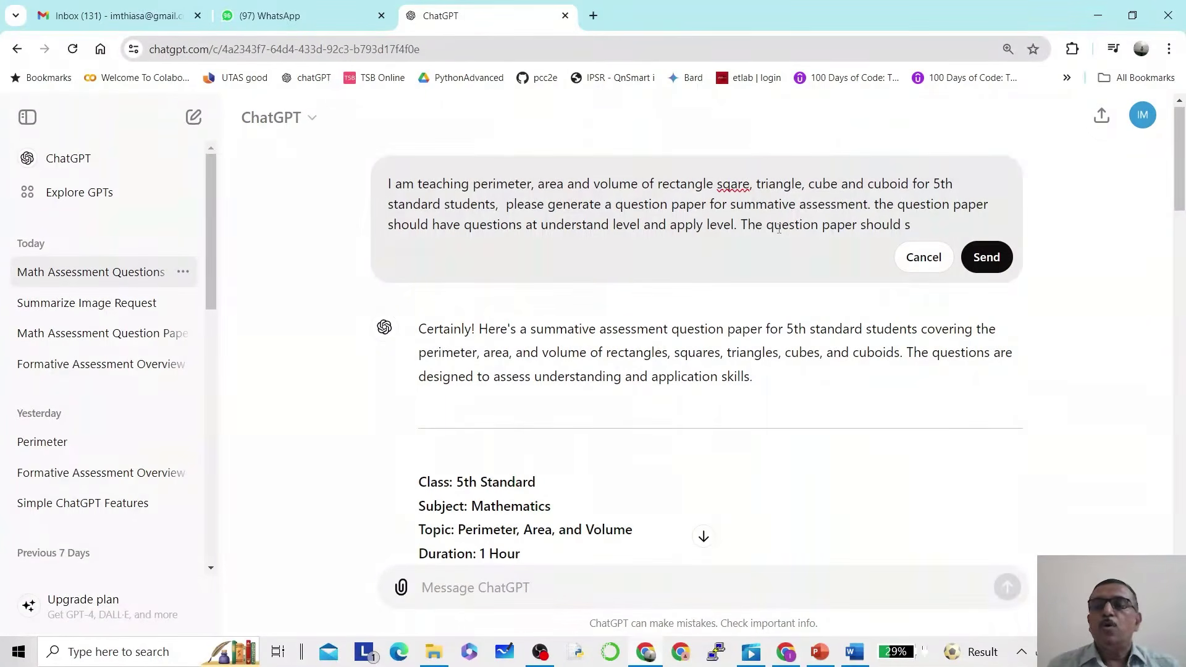
key(BackSpace)
text(sa)
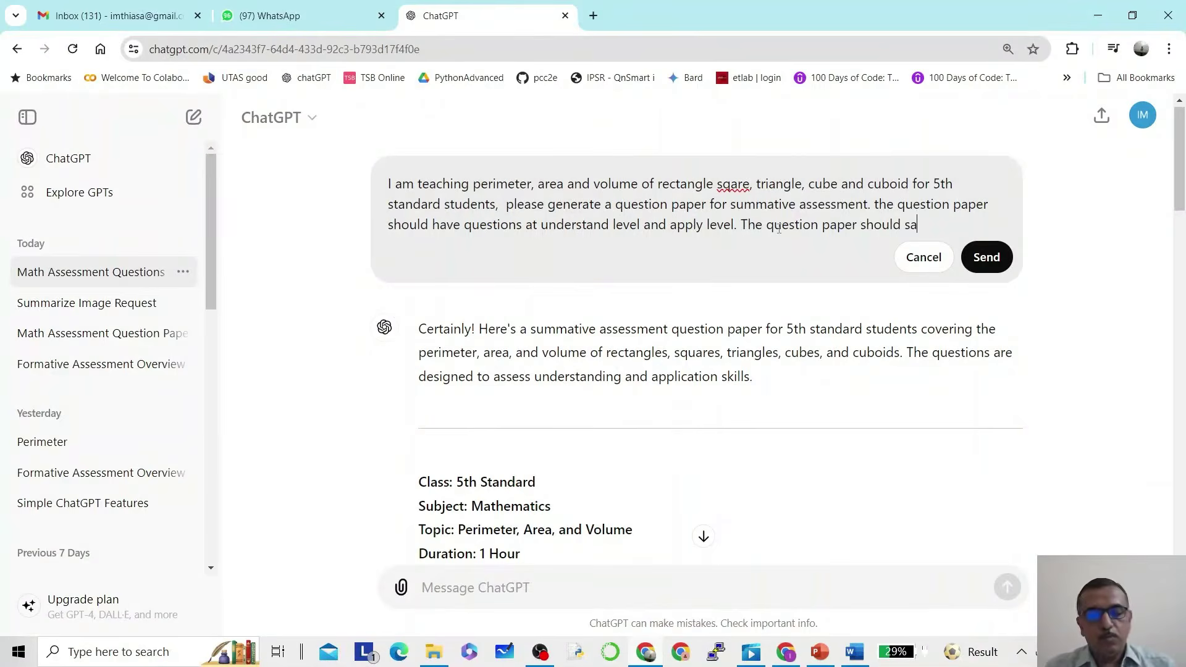
text(tis)
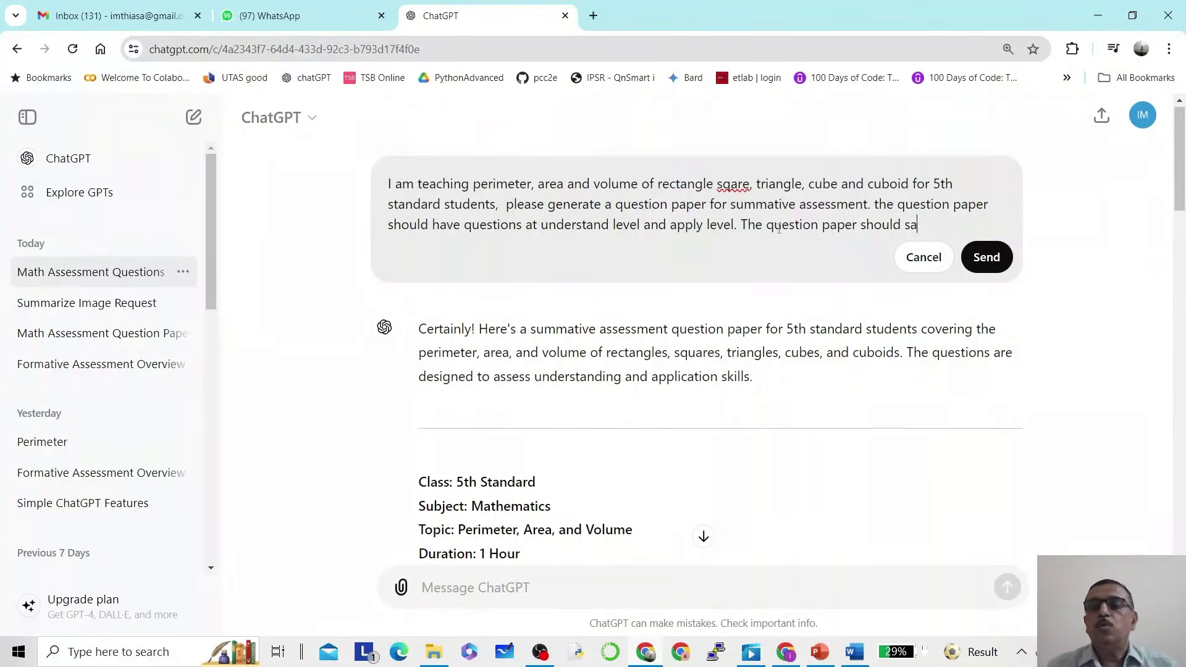
key(BackSpace)
key(BackSpace)
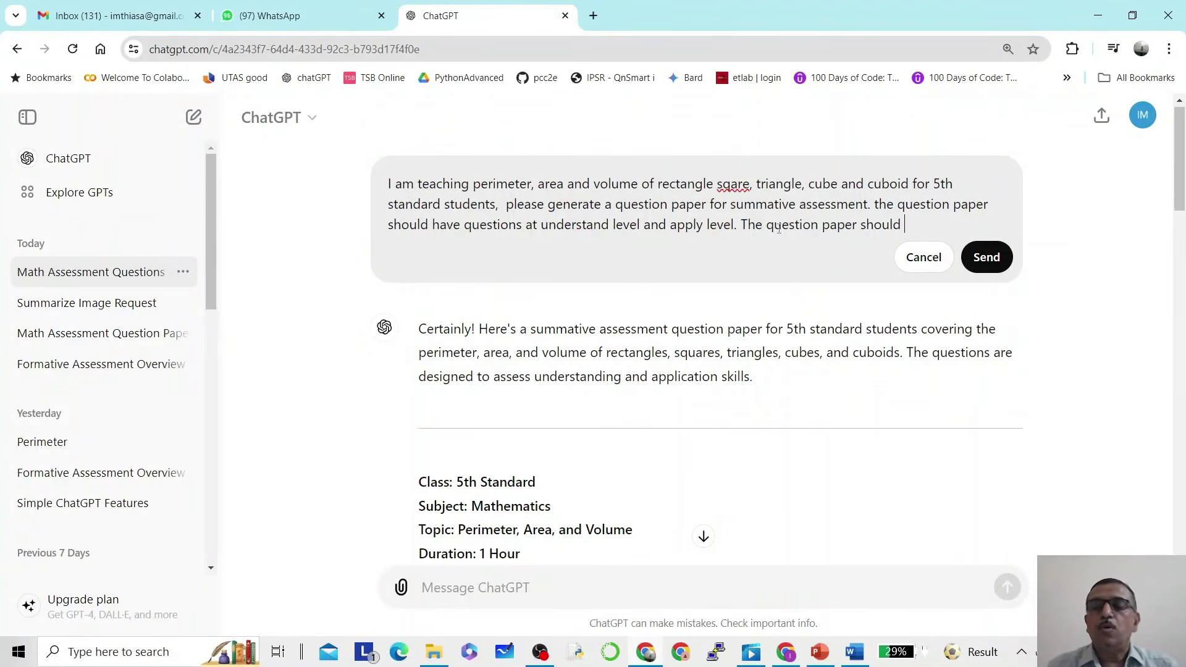
Complete the prompt's last sentence with "have the following characteristics" and start a new line below it.
text(hav)
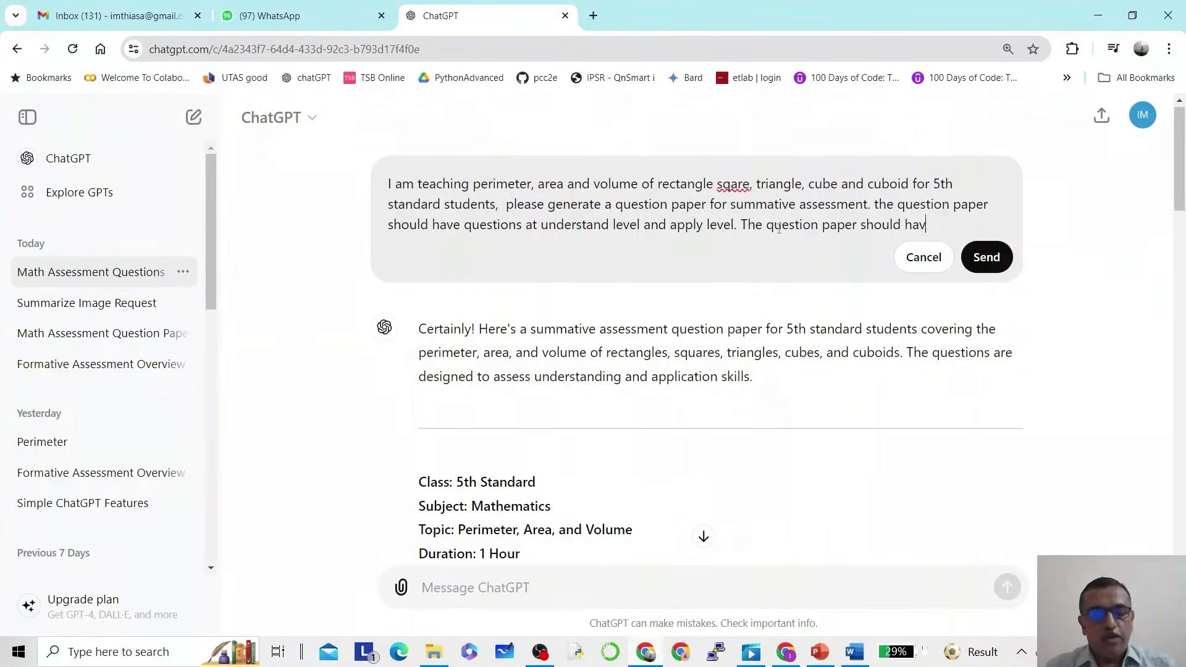
text(e the followi)
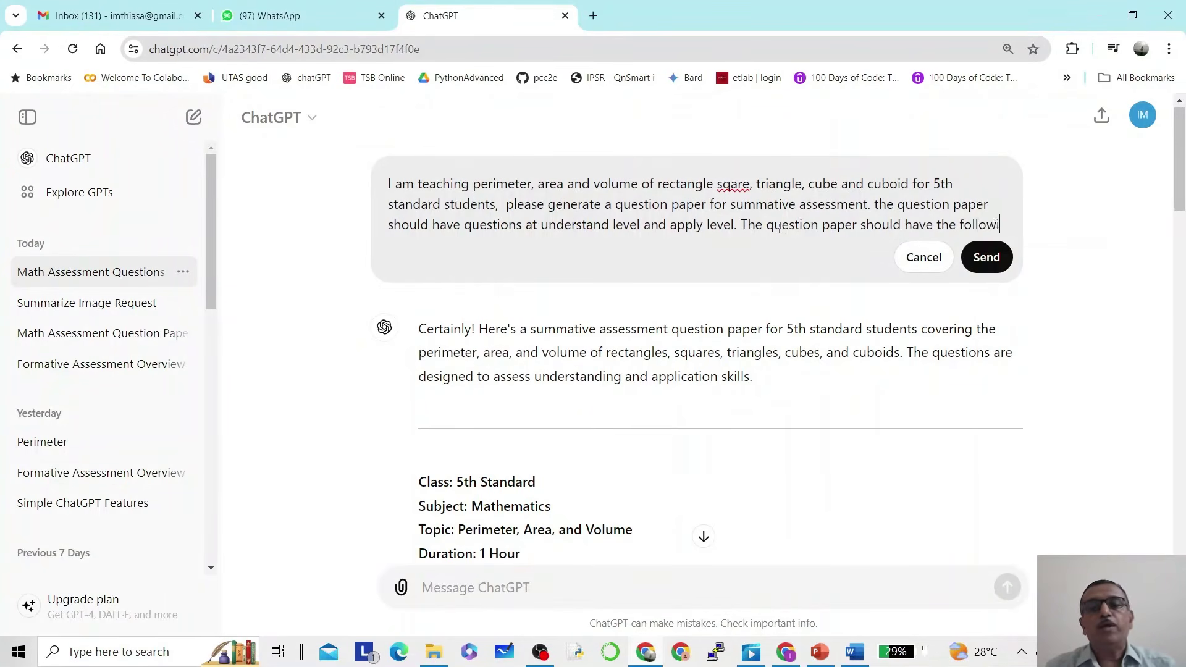
text(ng charac)
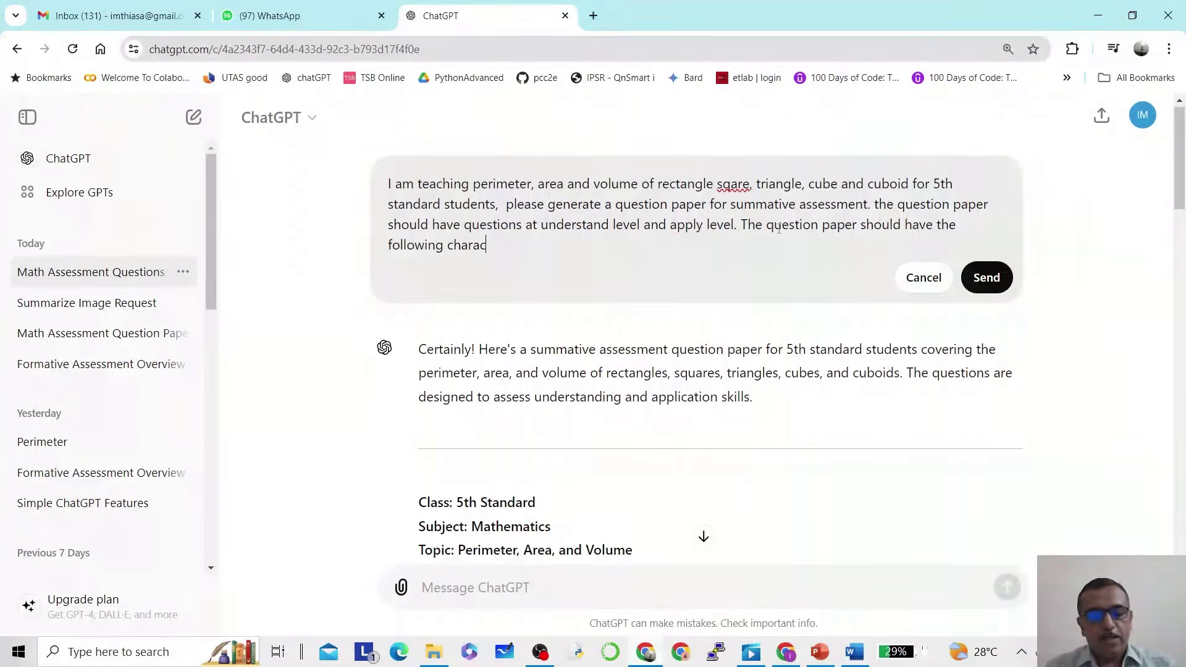
text(teristic)
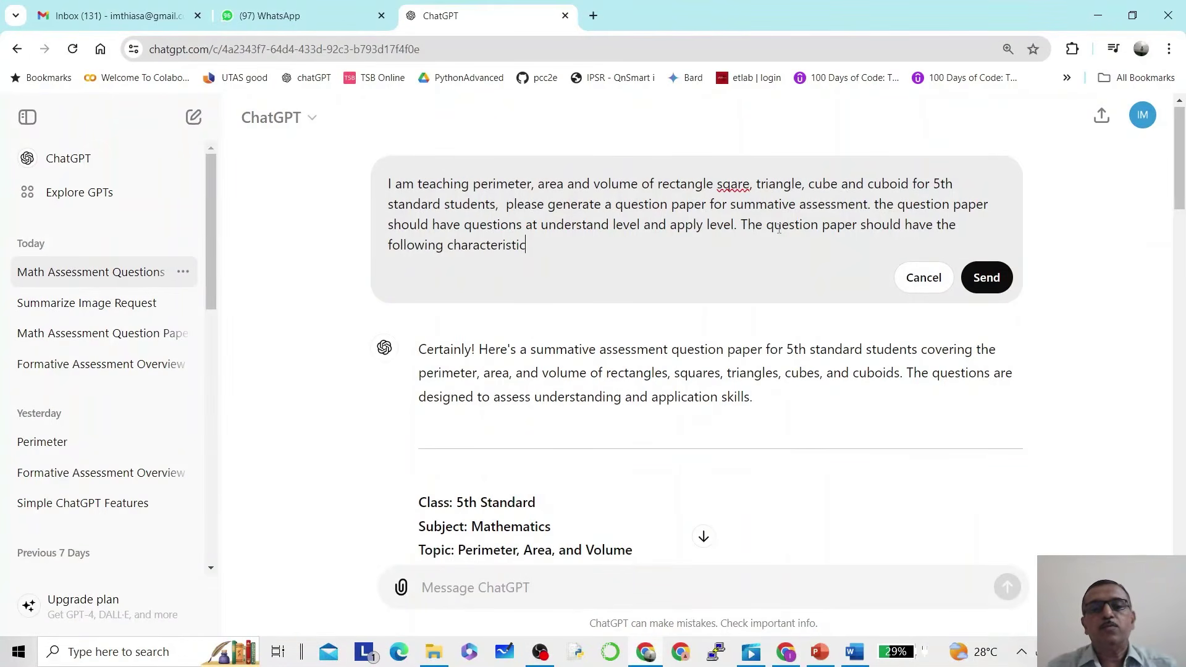
text(s)
key(shift+Return)
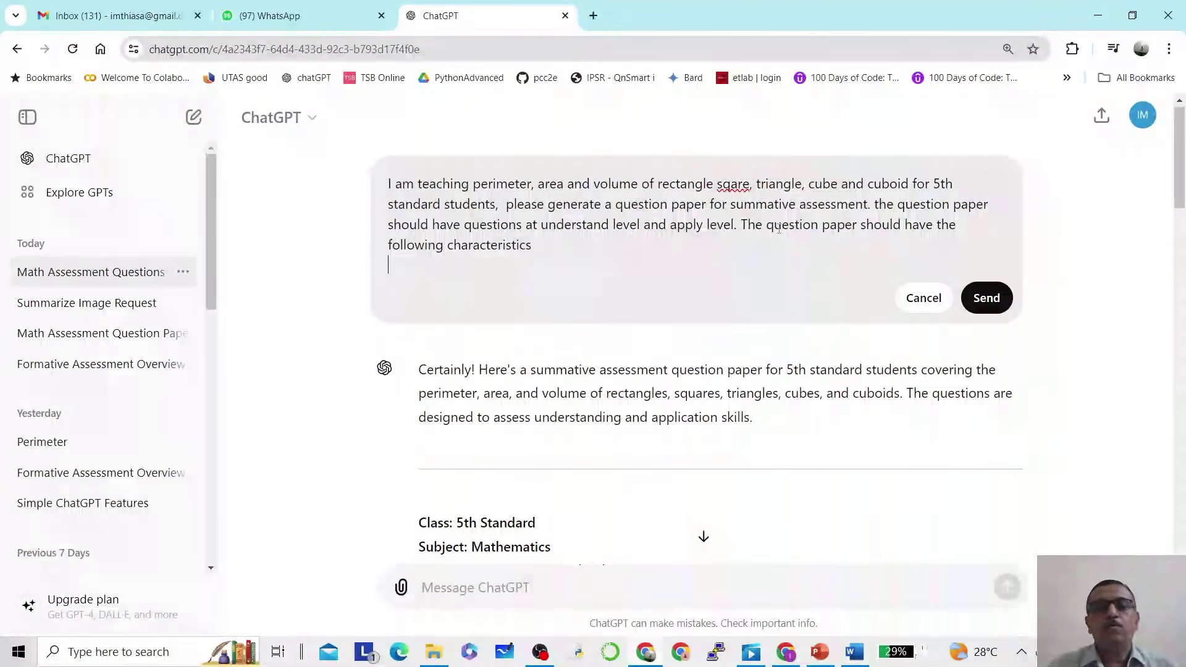
Add "1. Total mark 100" as the first characteristic in the prompt.
text(1. )
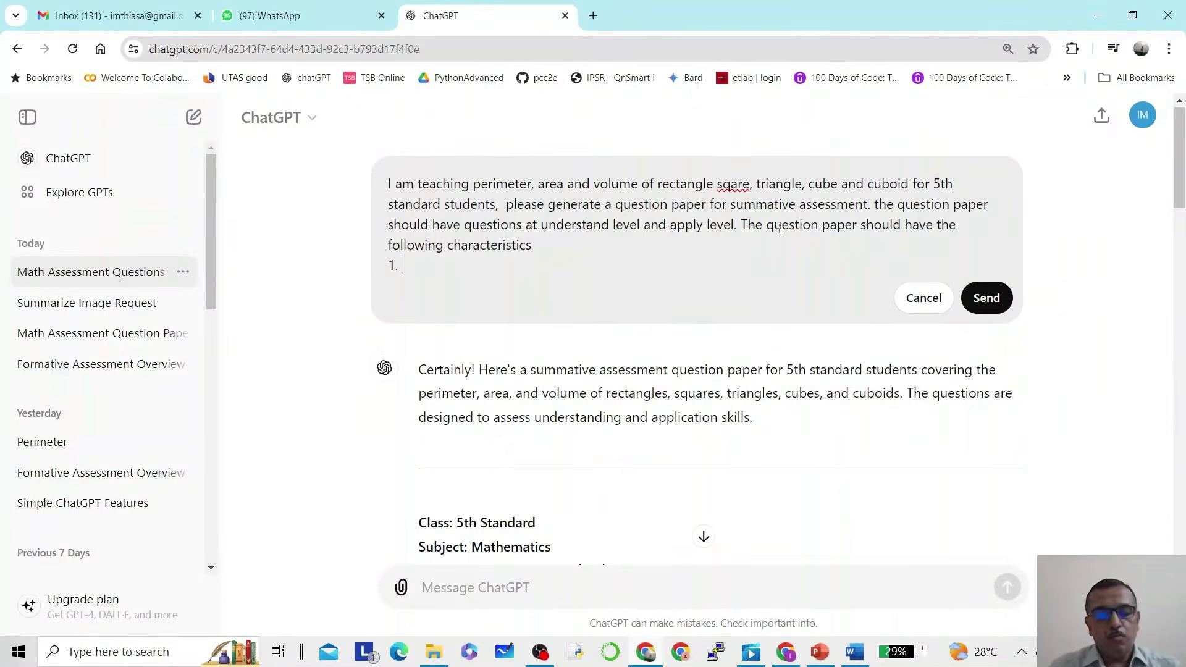
text(Total m)
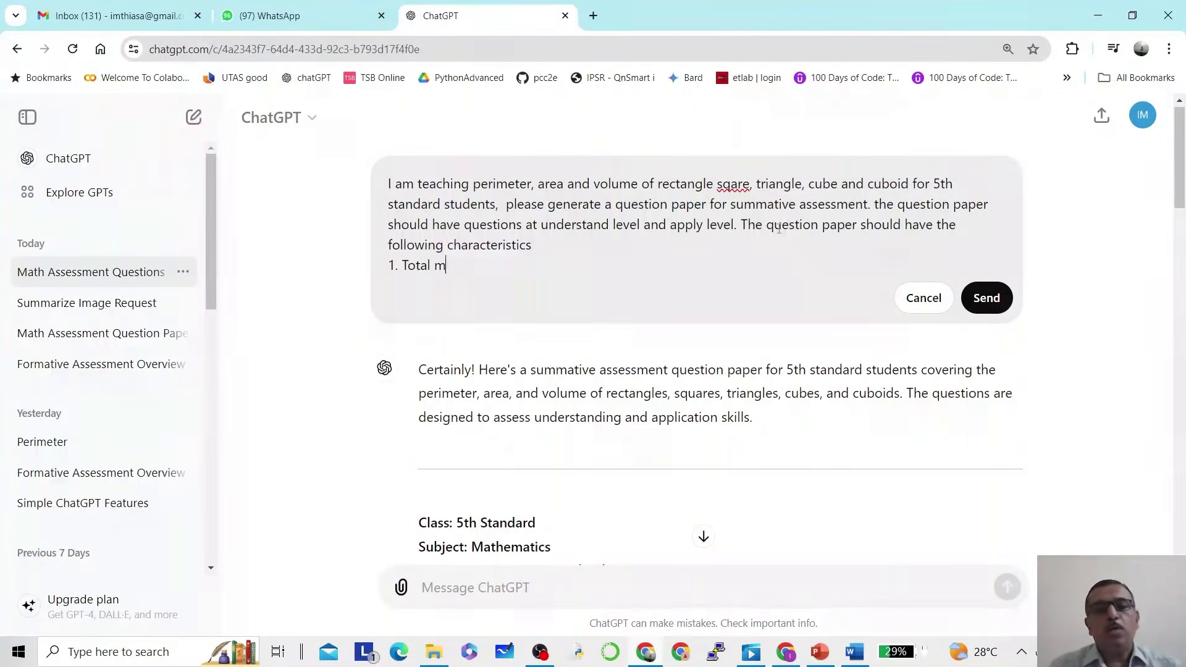
text(ar)
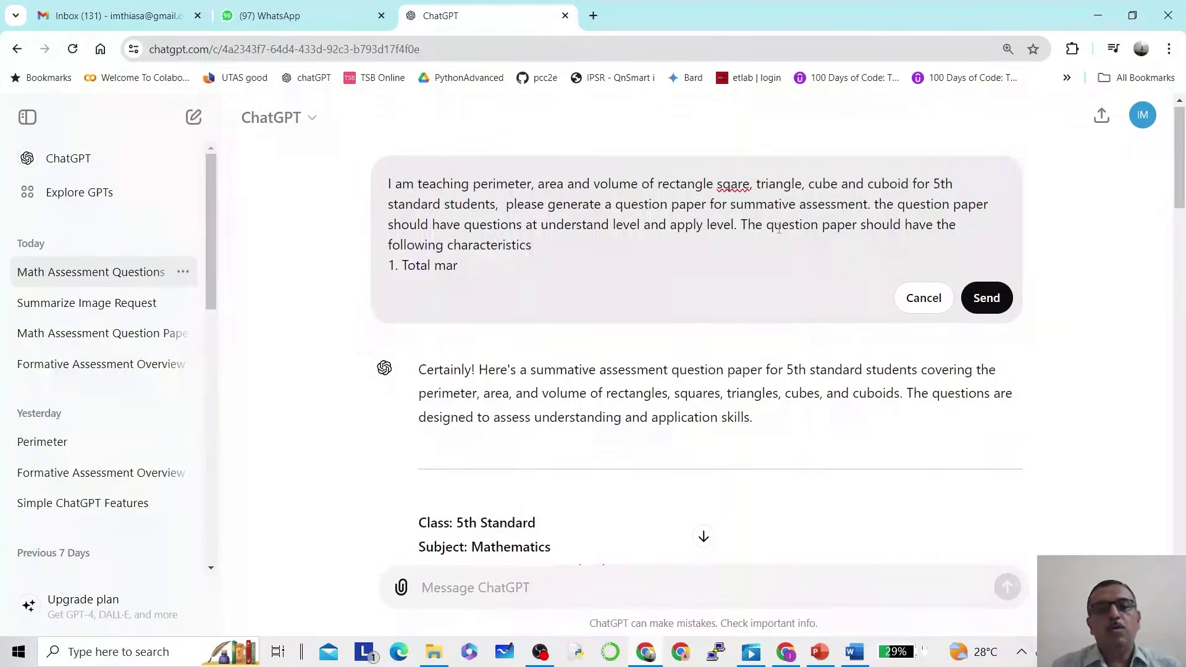
text(00)
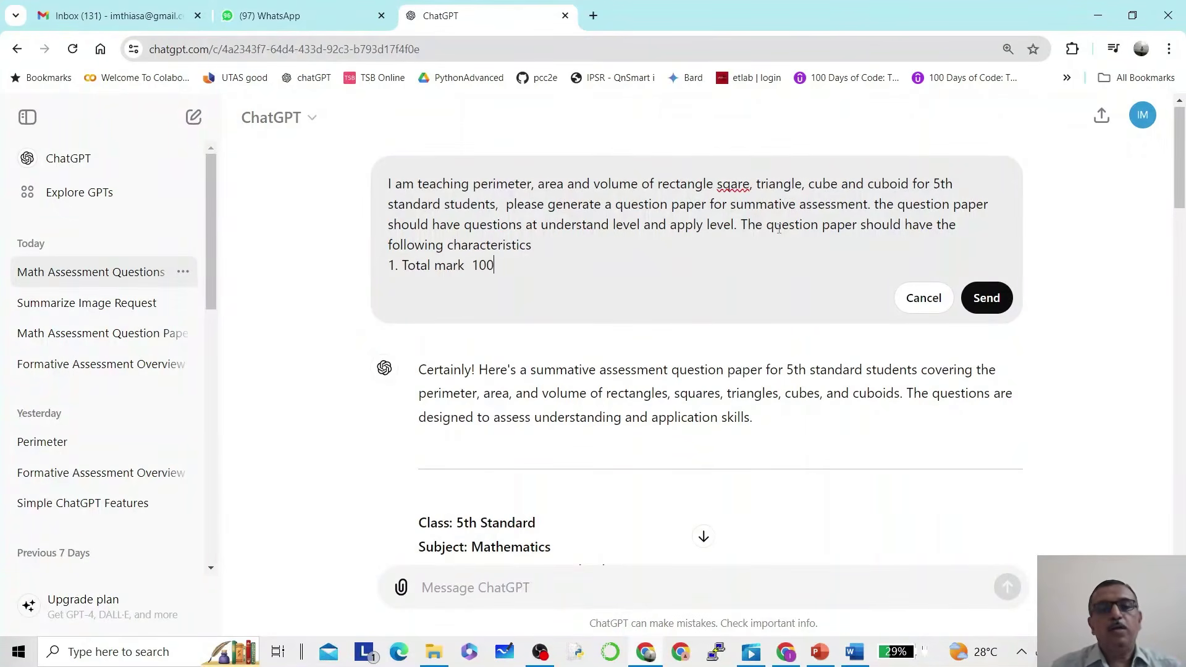
Add the second characteristic "2. Understand level 40, application level 60" and append "marks" after 100 in the first one.
key(shift+Return)
text(2. )
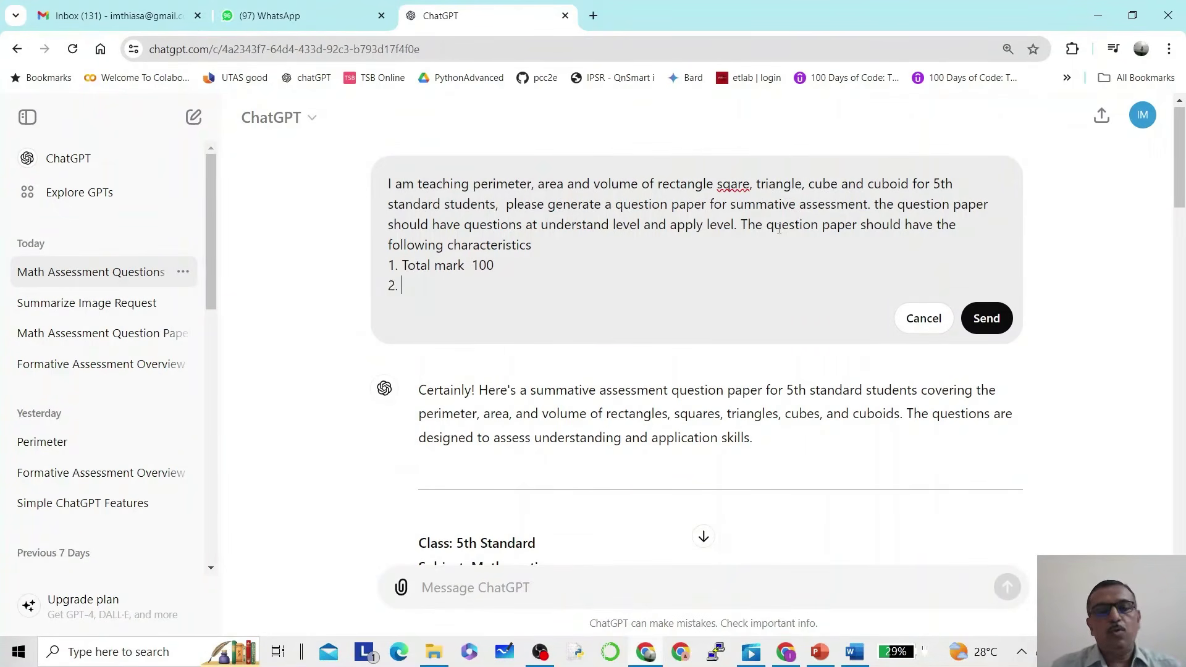
text(Unde)
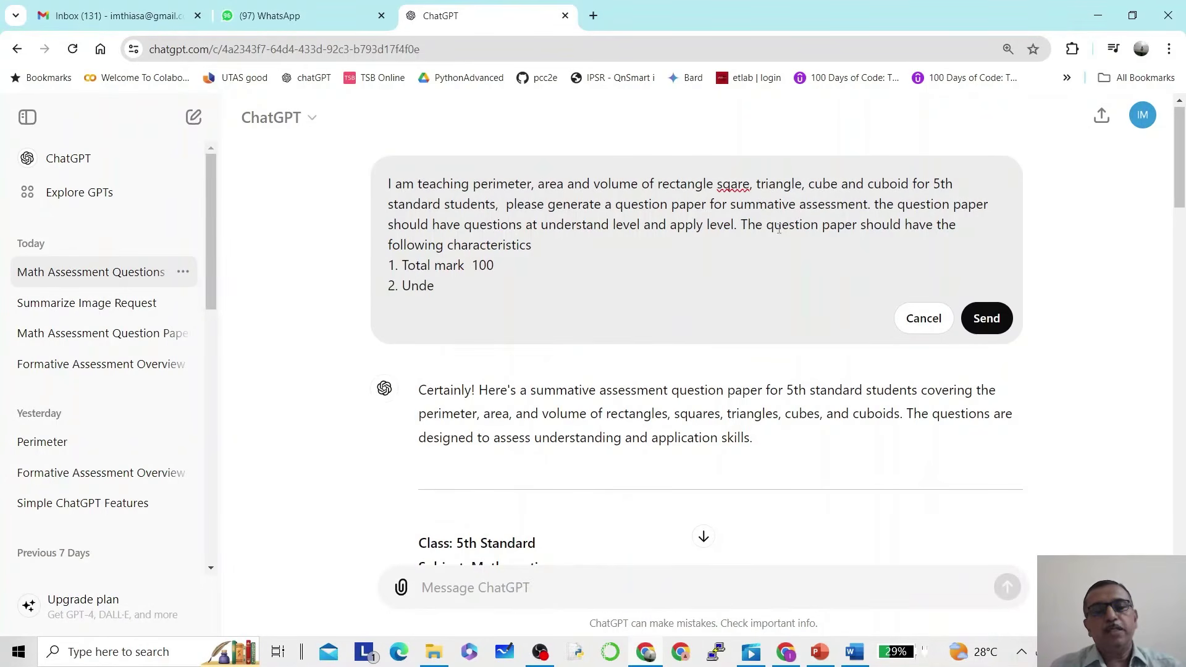
text(rstand)
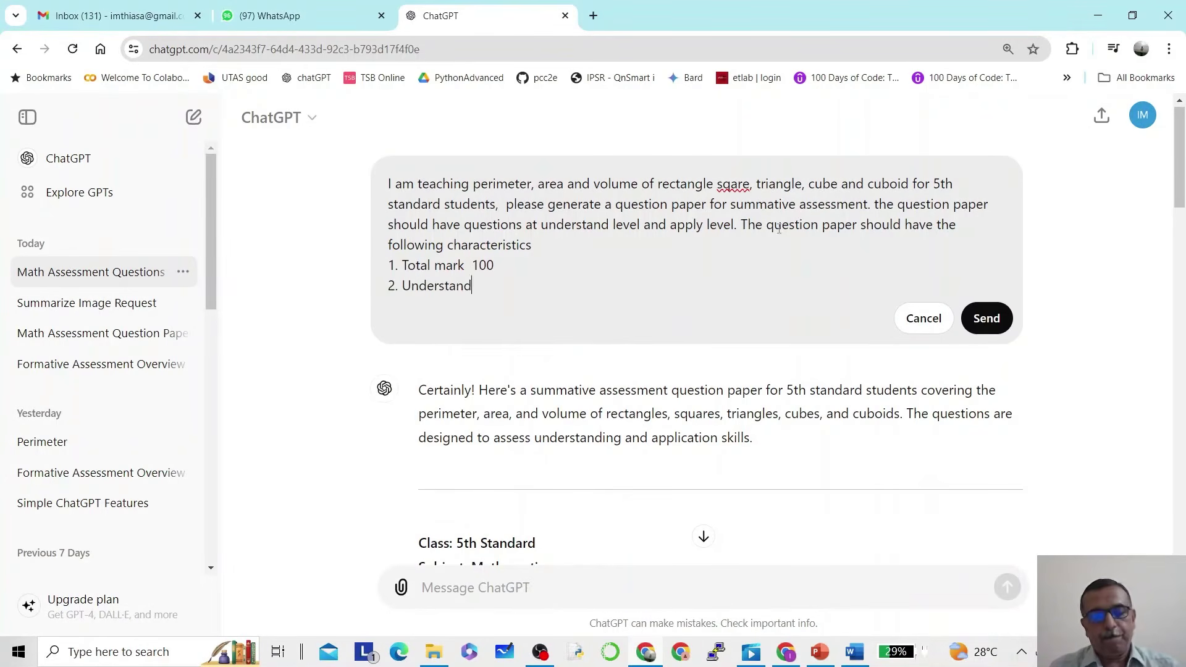
text( level )
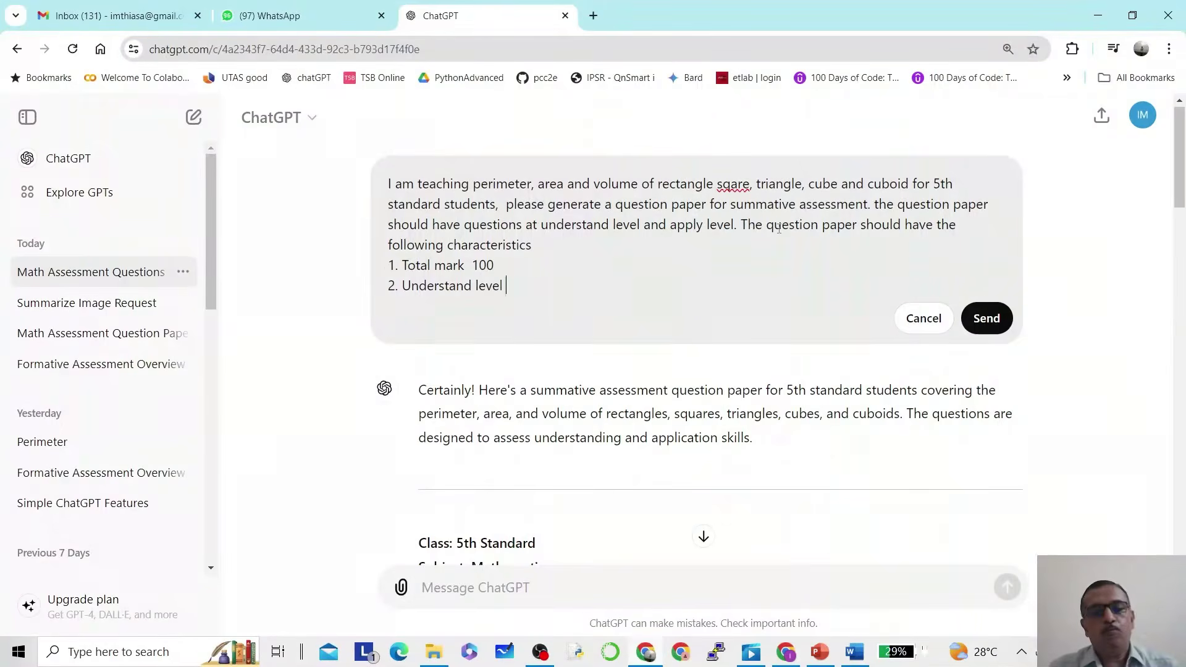
text(40)
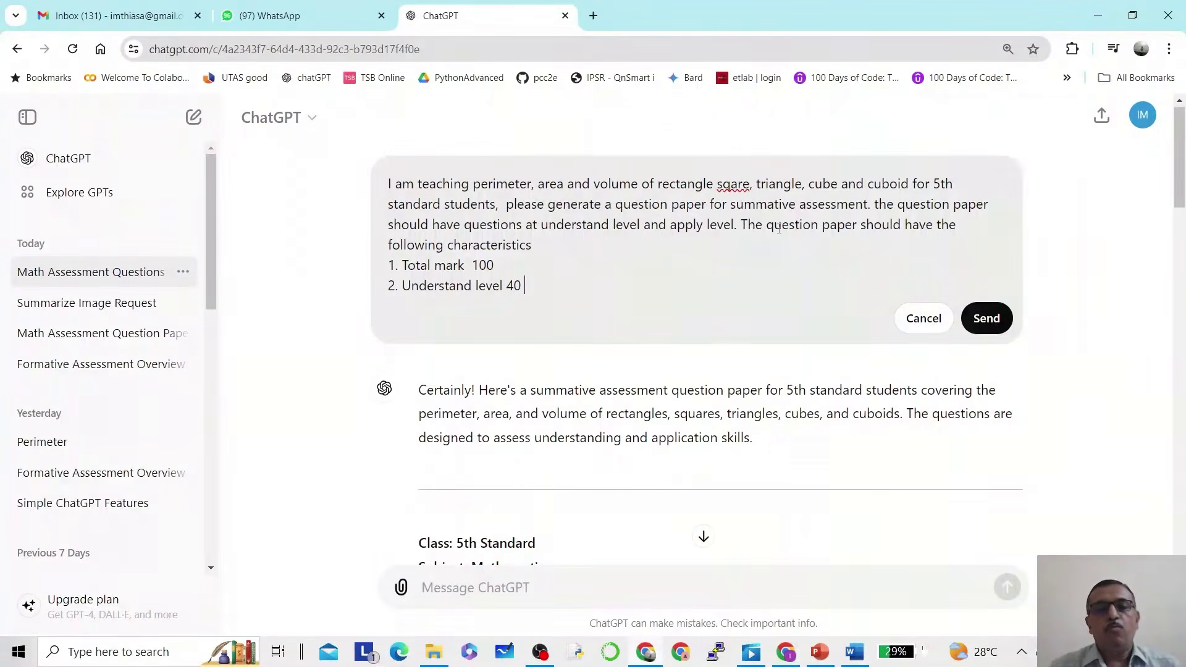
text( , application level)
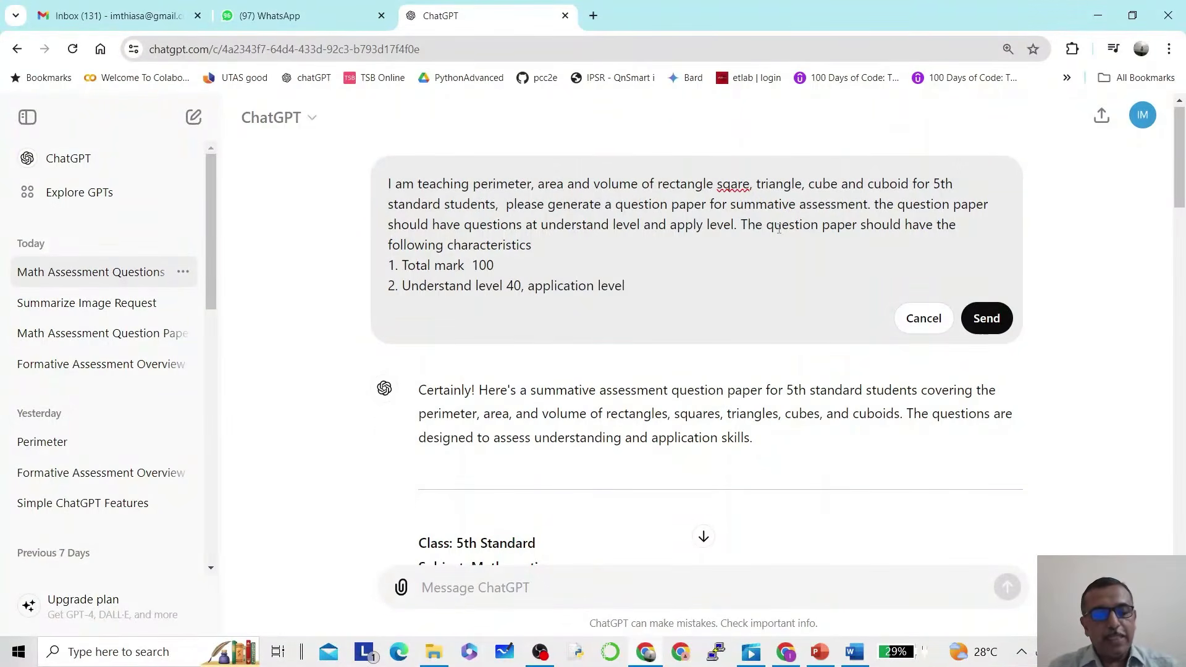
text( 60)
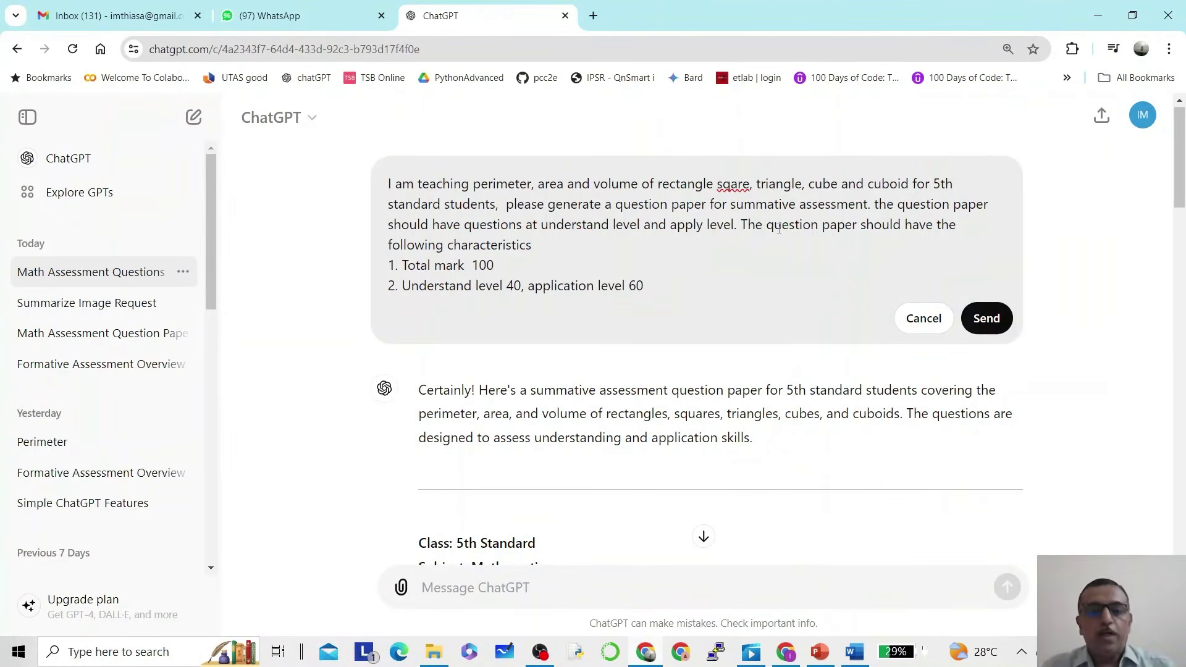
text(marks)
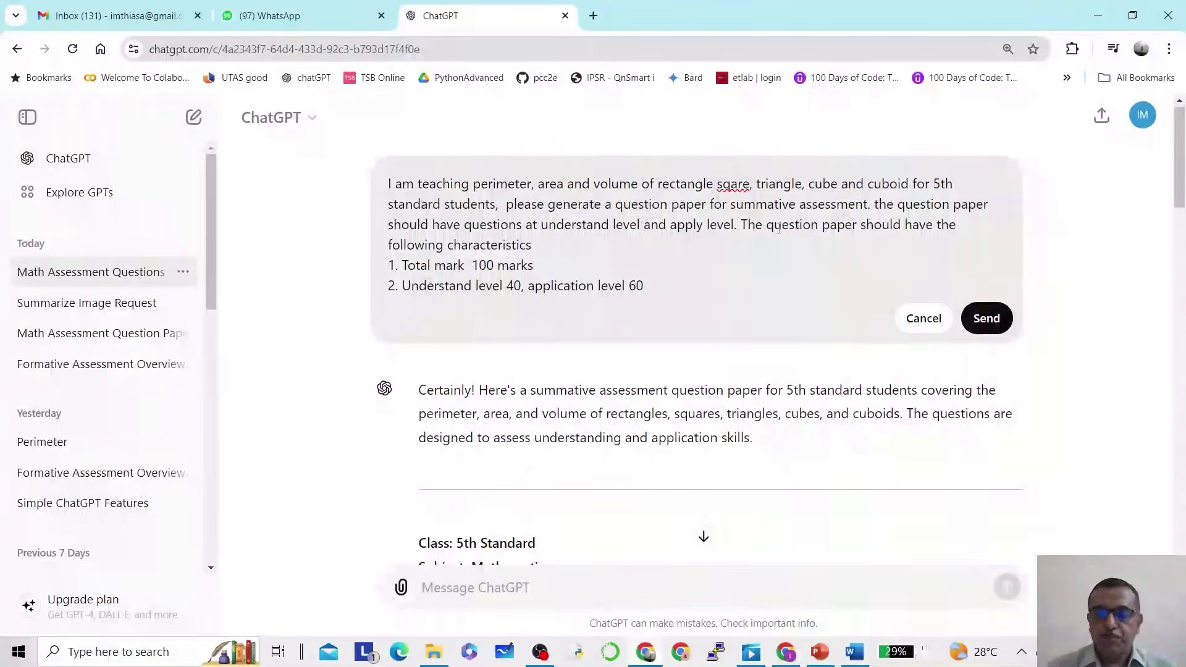
Add the third characteristic "3. Provision for entering Name, Roll number, Date and Time" on a new line at the end of the prompt.
key(Down)
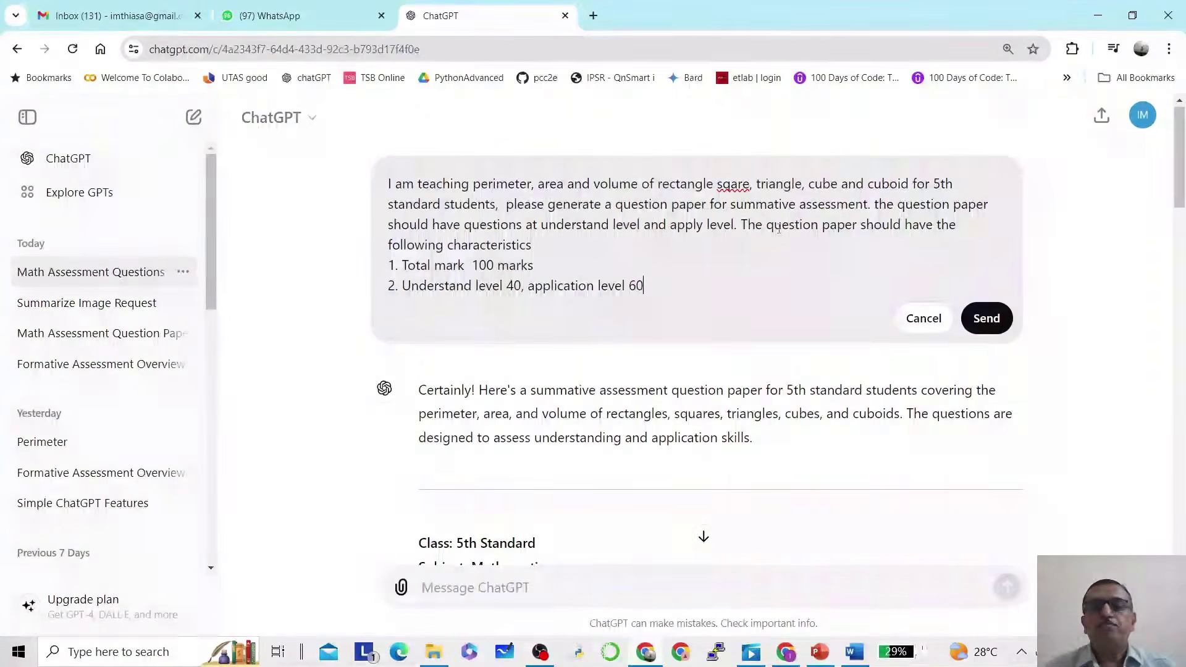
key(End)
key(shift+Return)
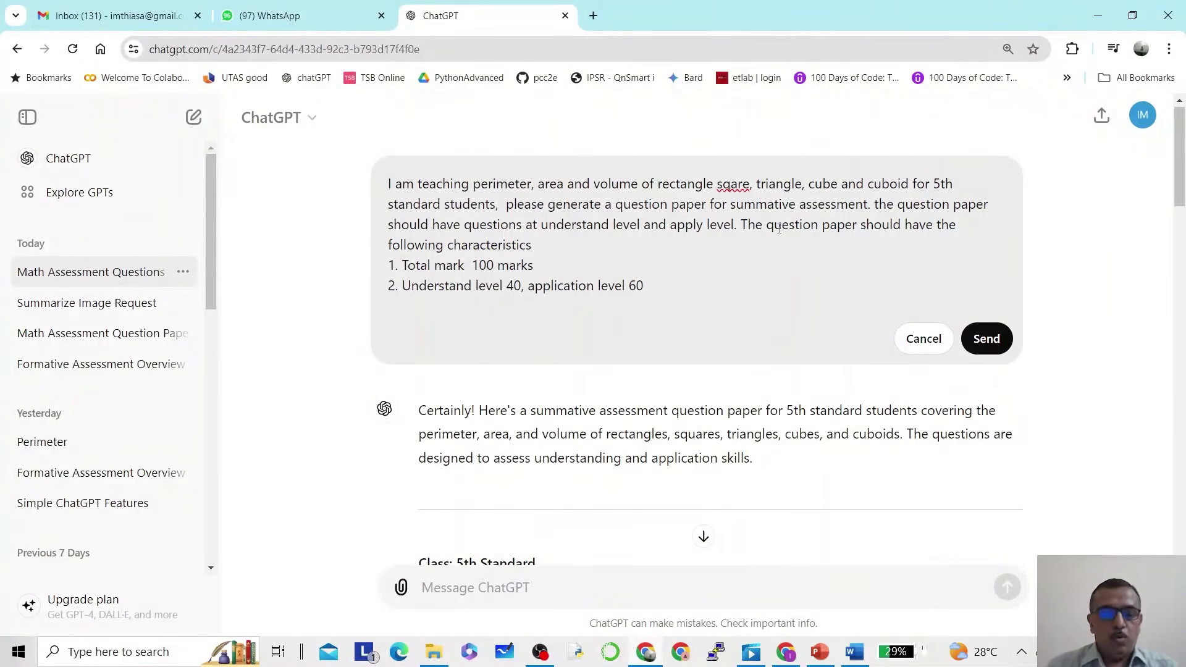
text(3. P)
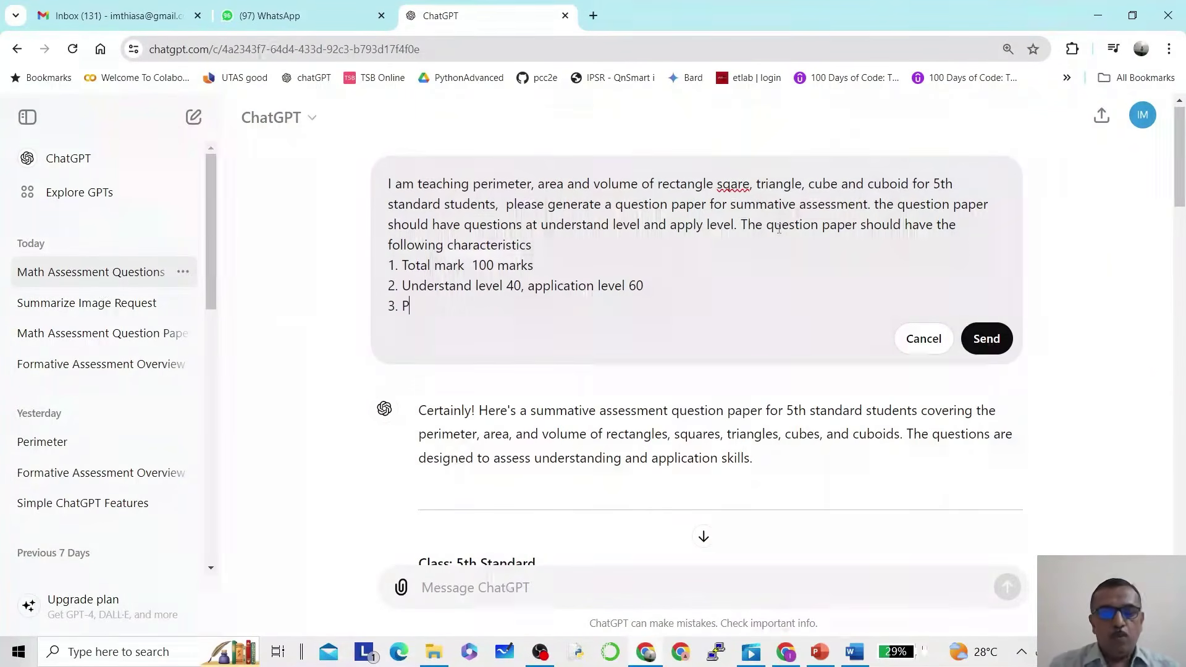
text(rovision f)
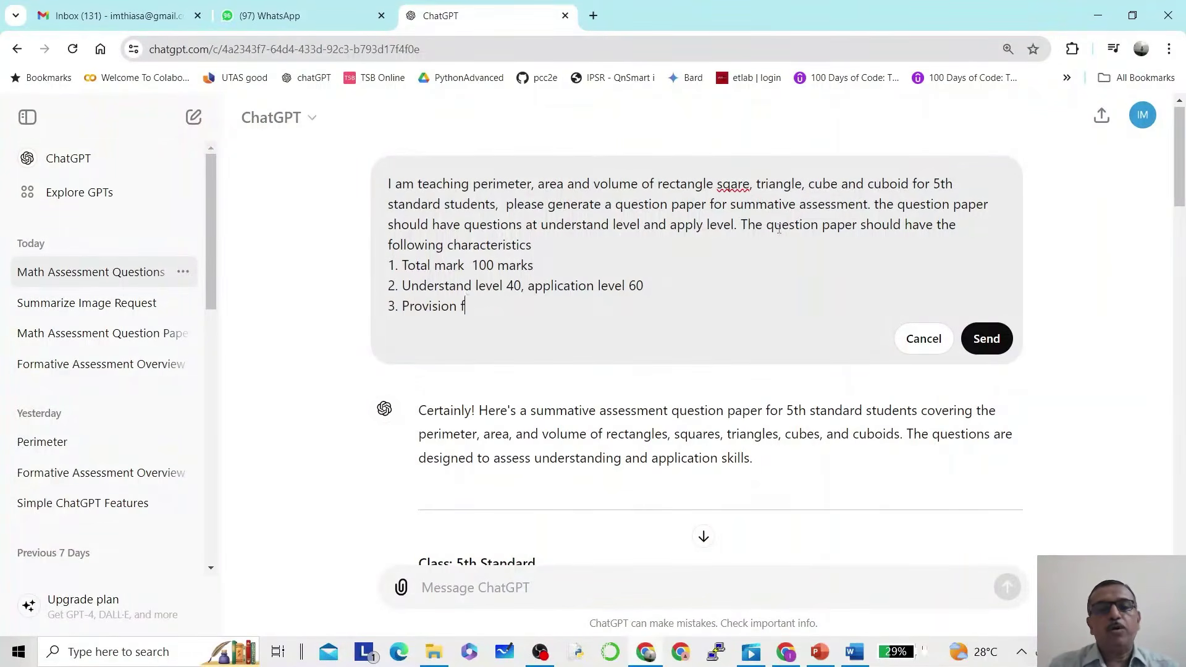
text(or enteringg)
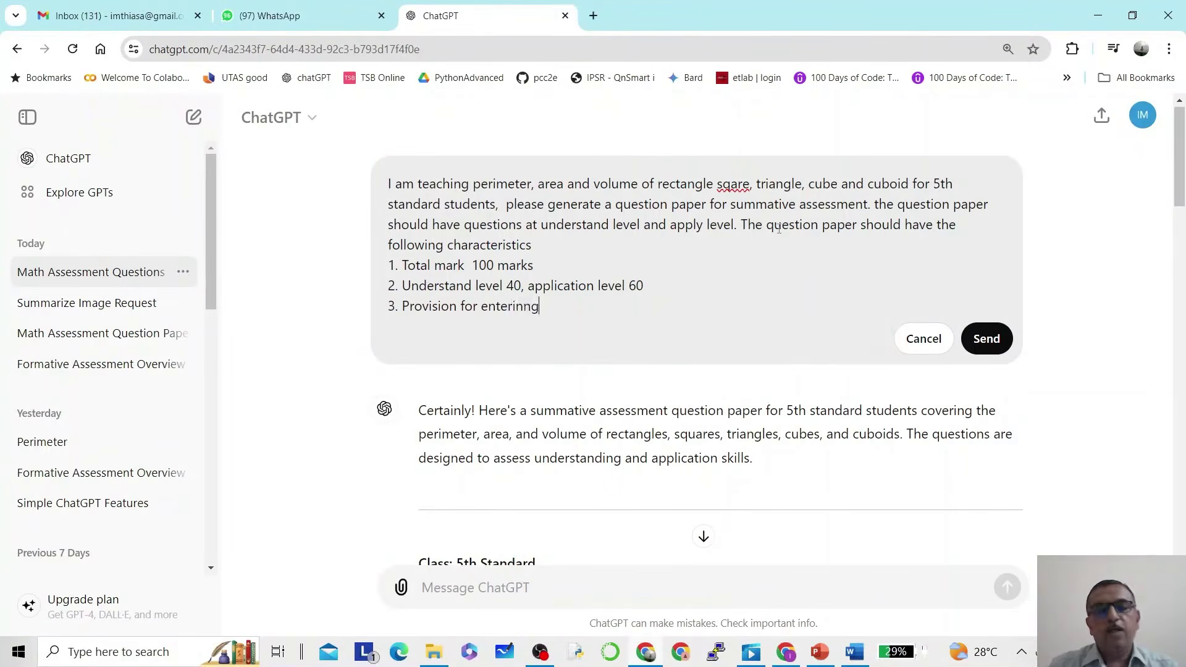
key(BackSpace)
key(BackSpace)
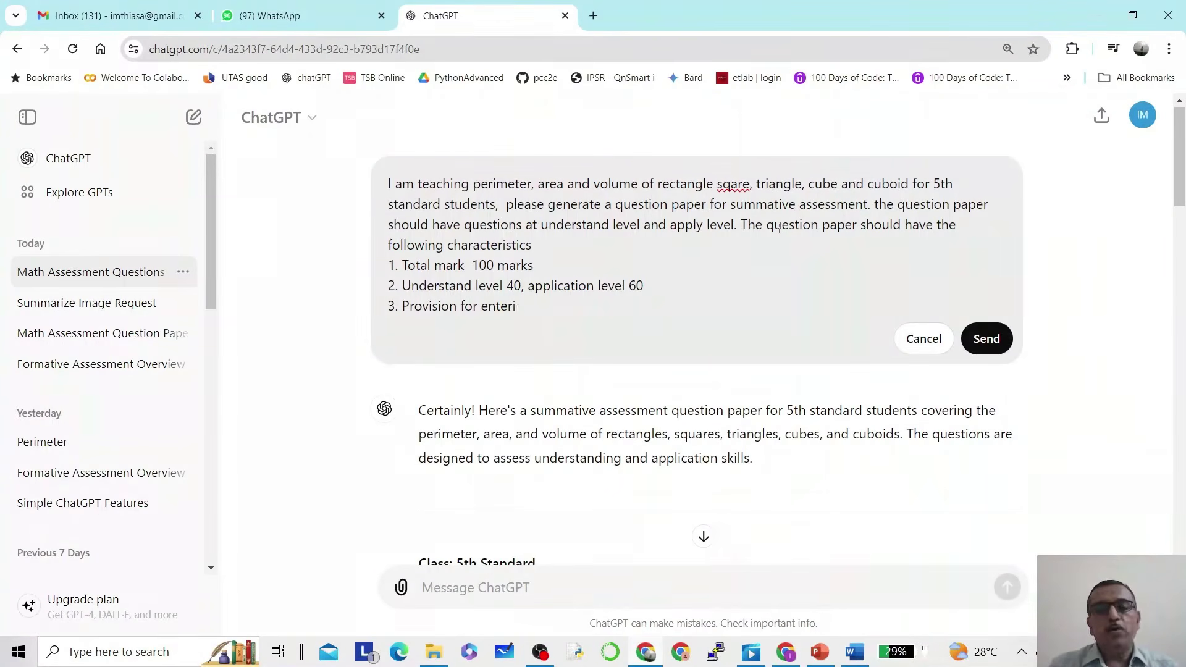
text(ng)
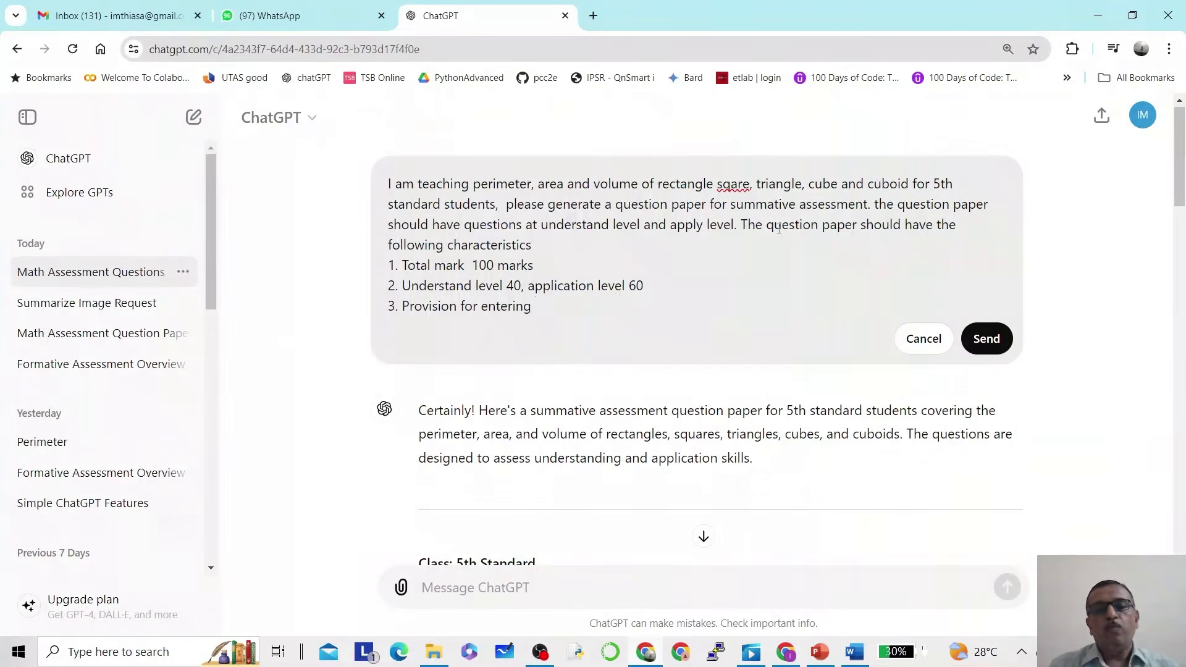
text( Name, )
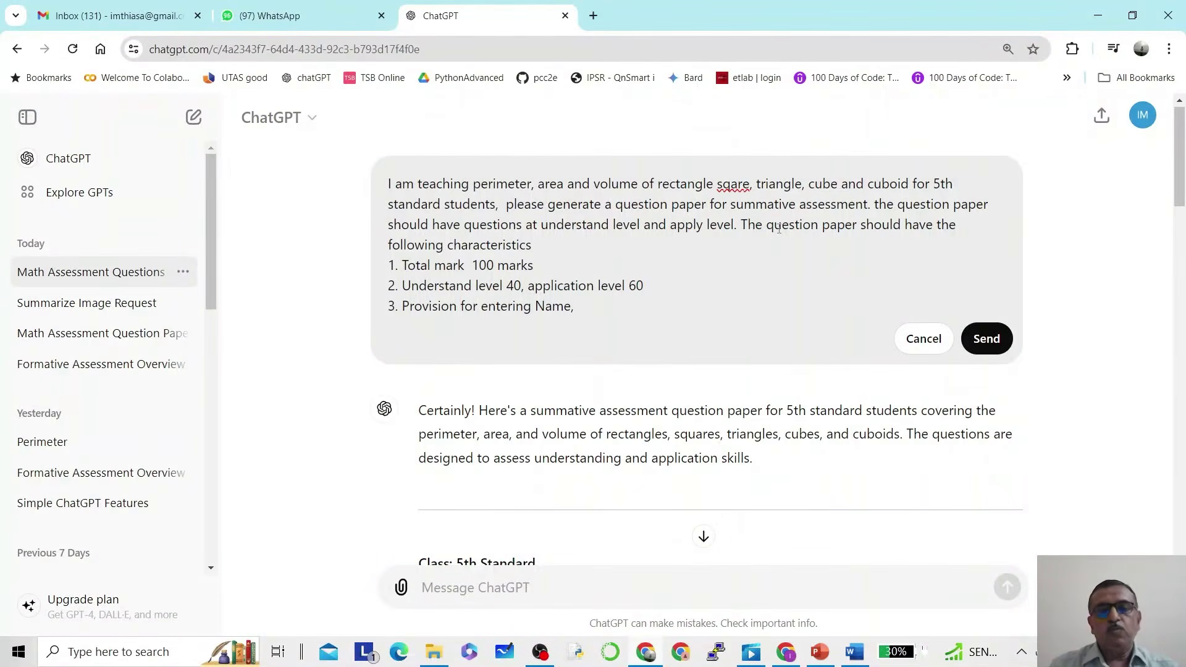
text(Ro)
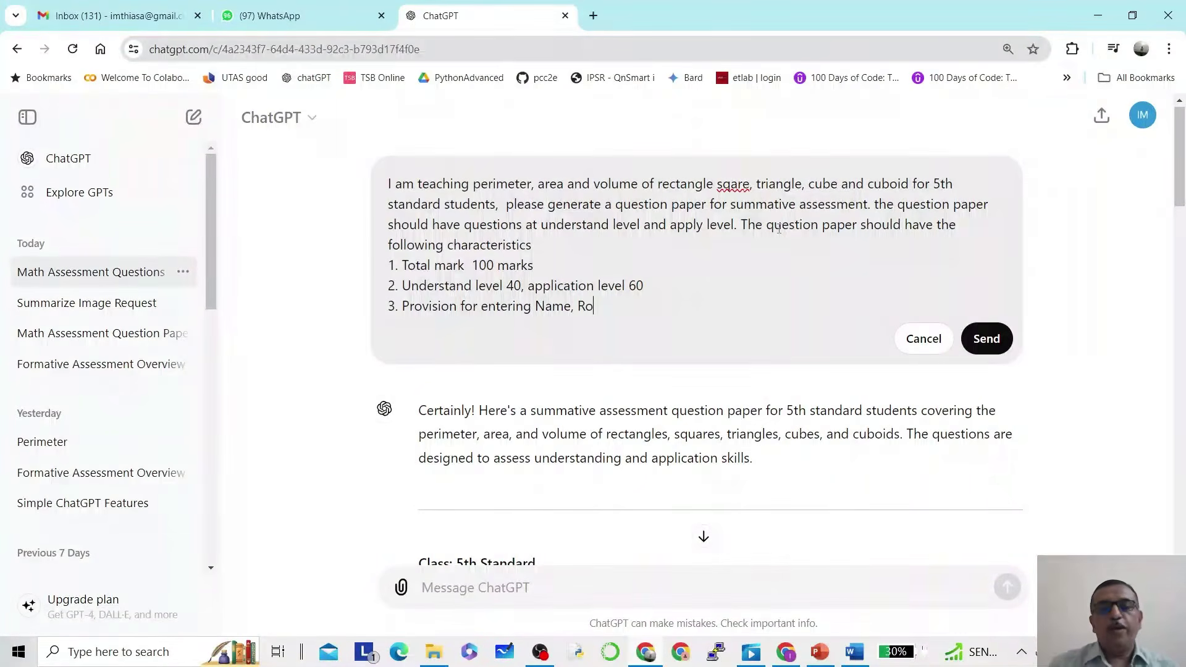
text(ll number, )
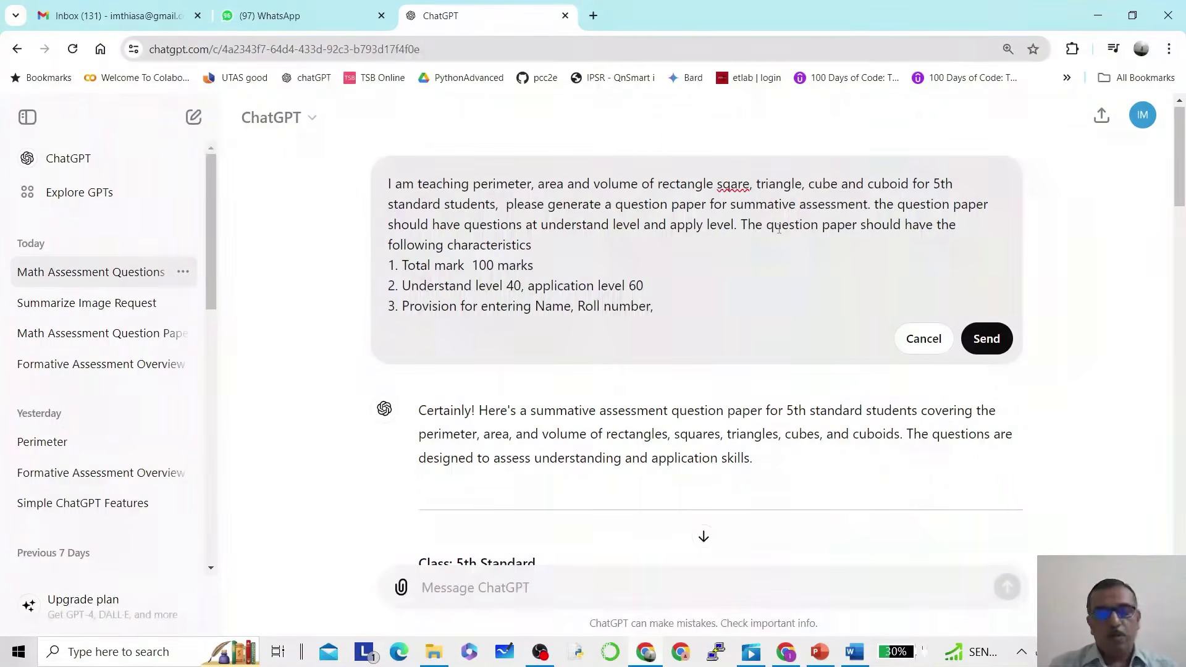
text(Date)
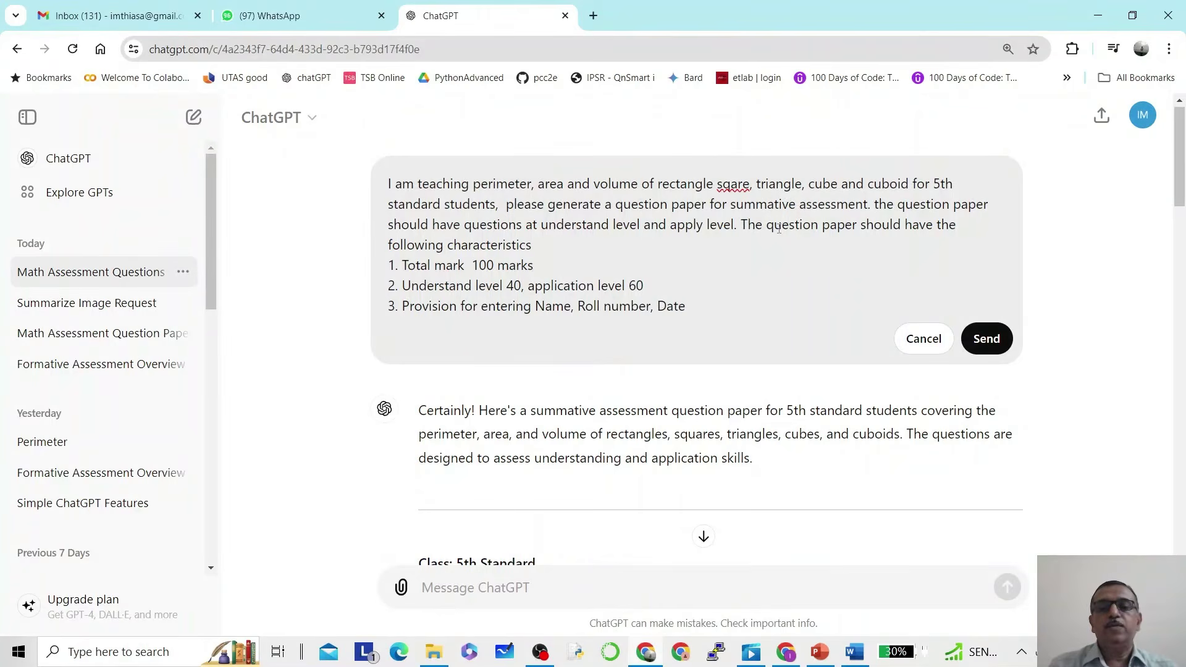
text( and Time)
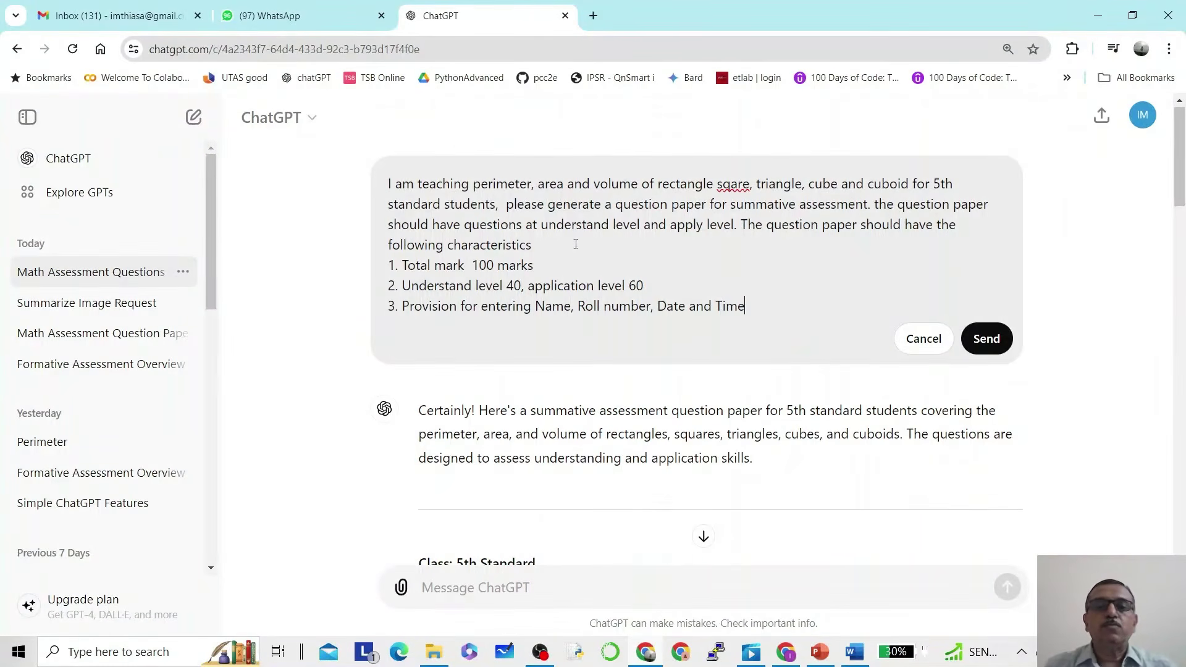
Append ", total time 1 hour" to the first characteristic after "100 marks" and submit the edited prompt.
click(560, 264)
text(, total)
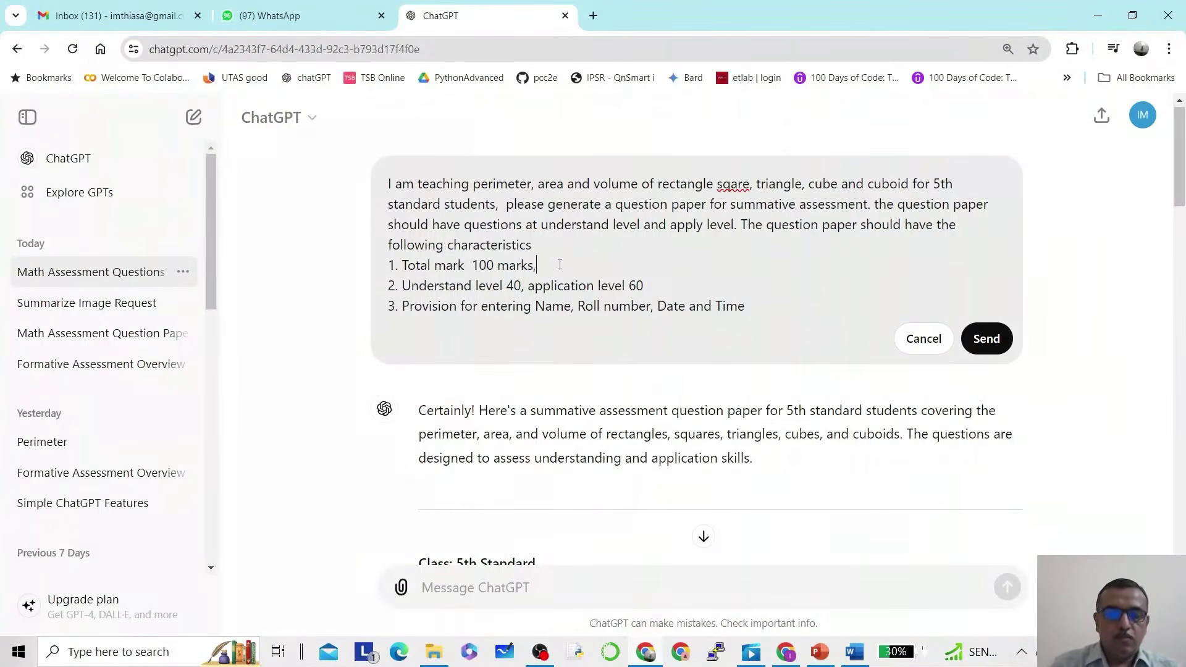
text( time )
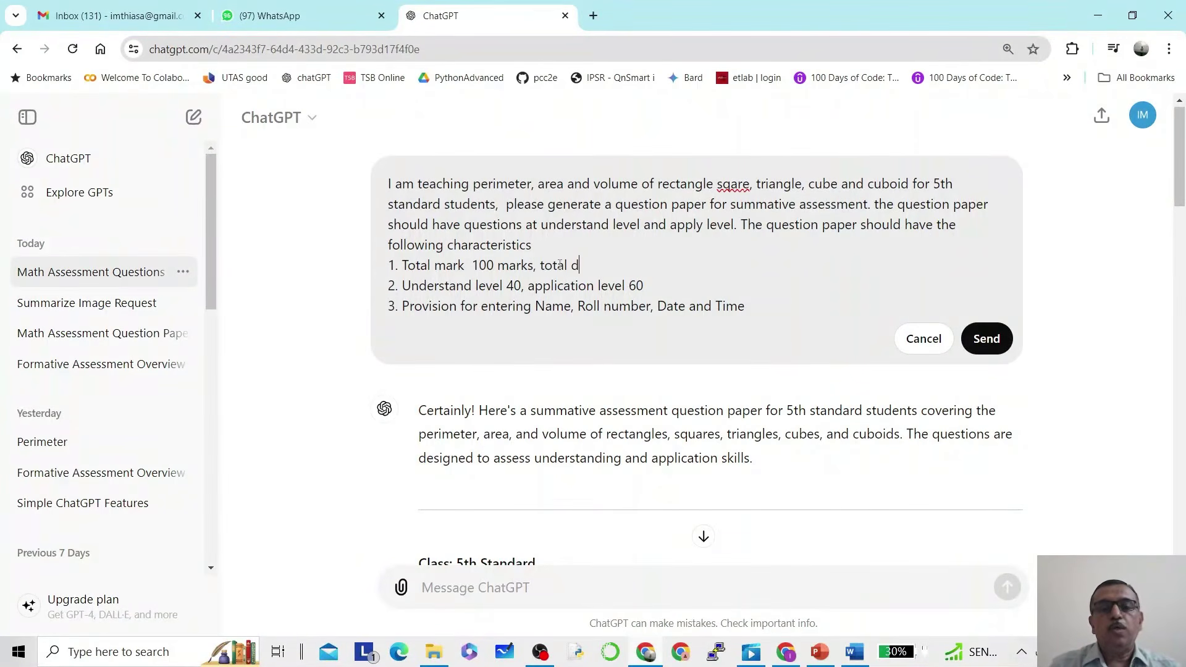
text(1 hours)
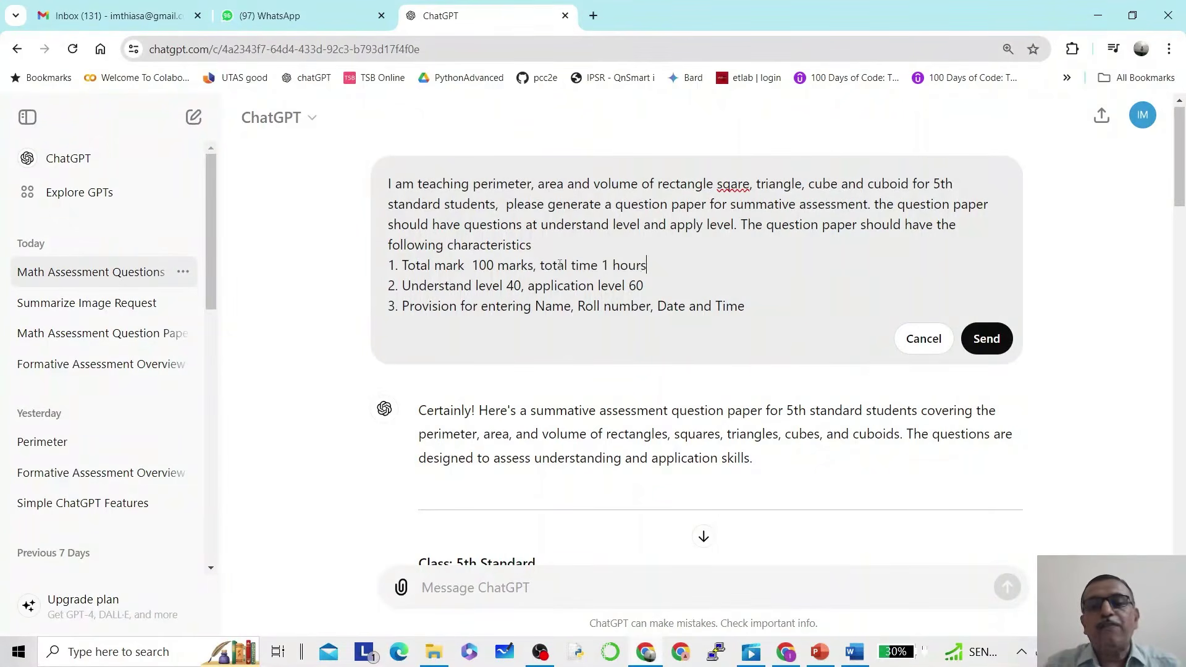
key(BackSpace)
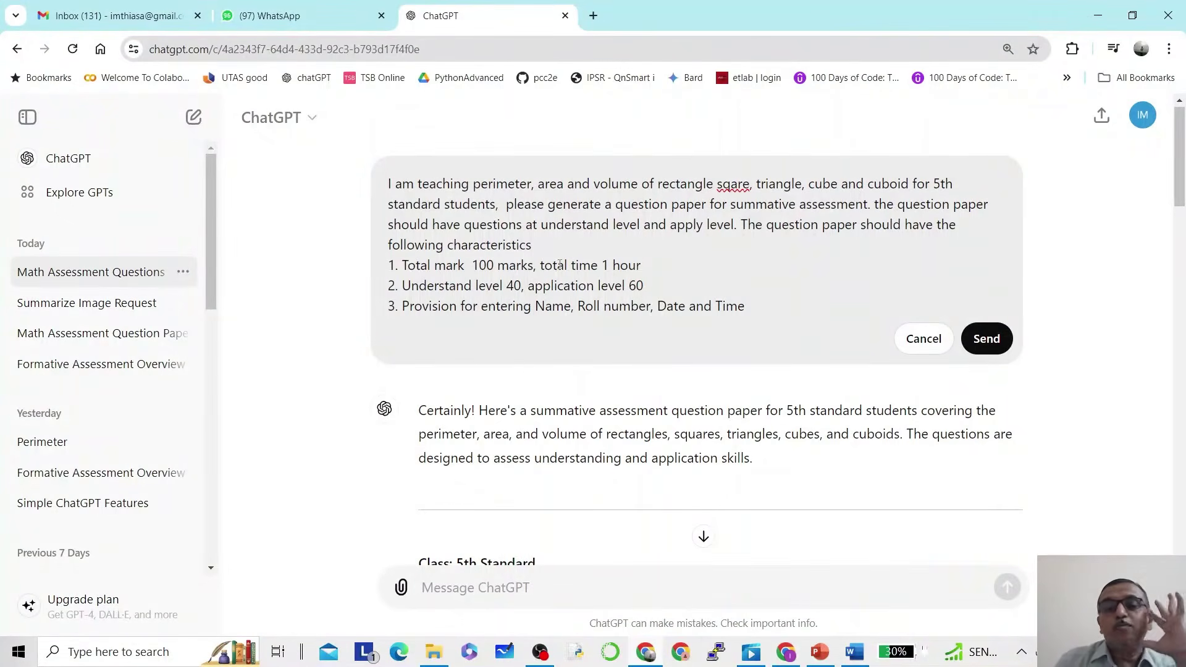
click(986, 339)
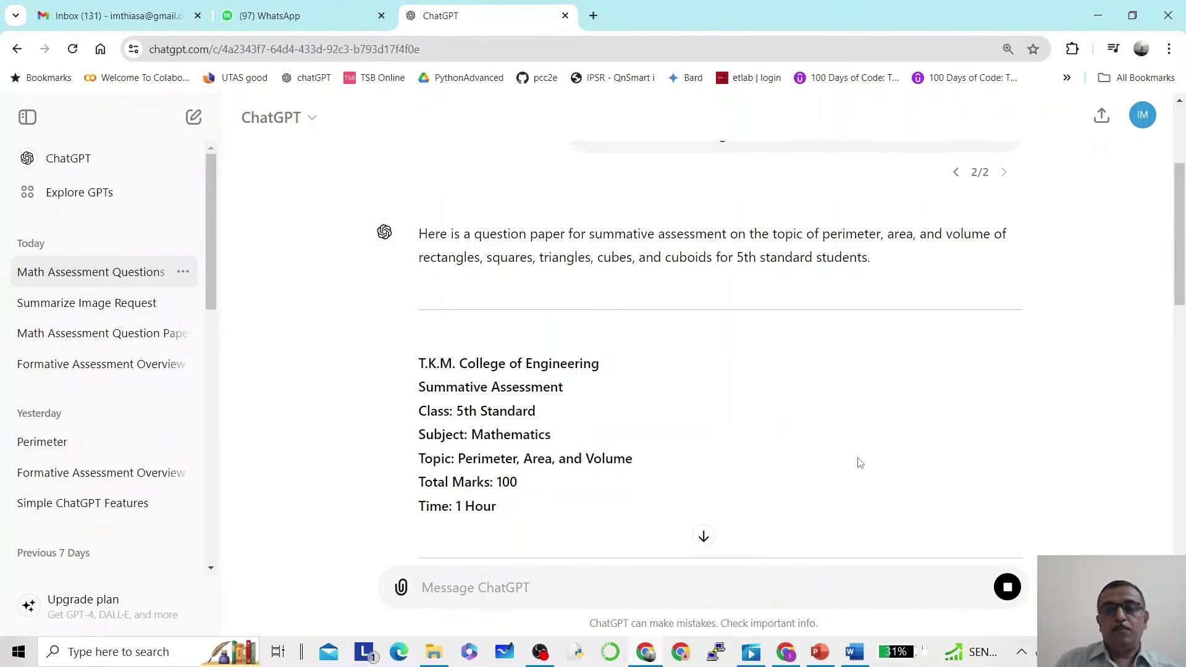
Review the generated question paper from its header and student detail fields through the Section A and Section B questions.
scroll(860, 462, down, 2)
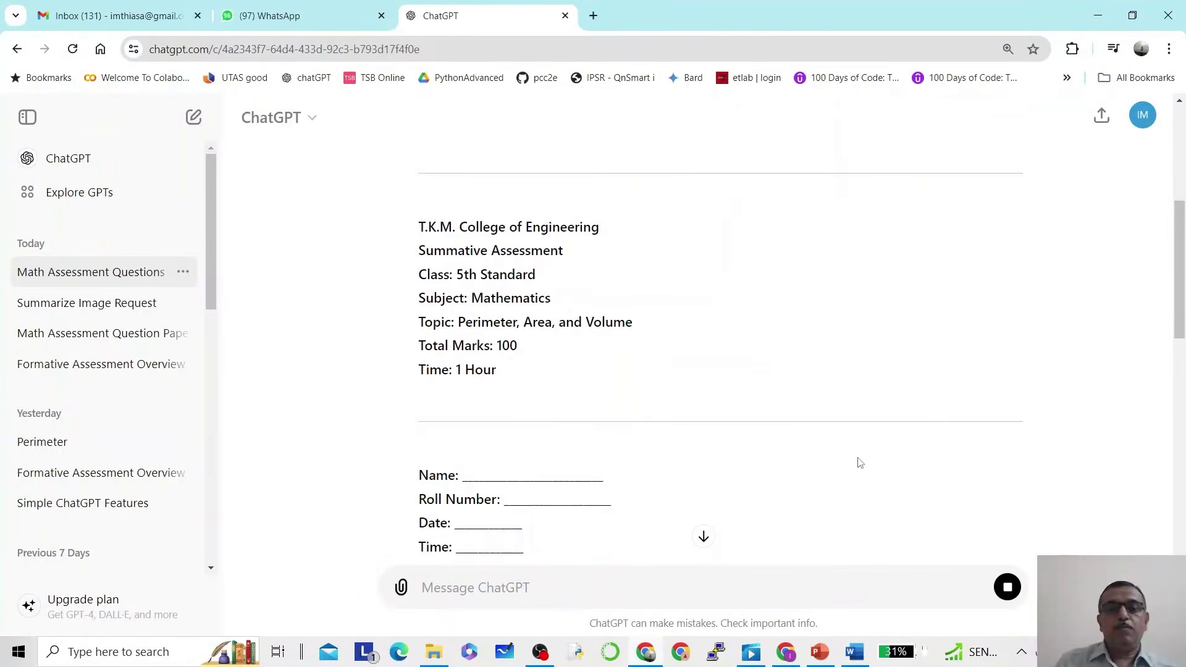
scroll(860, 462, down, 1)
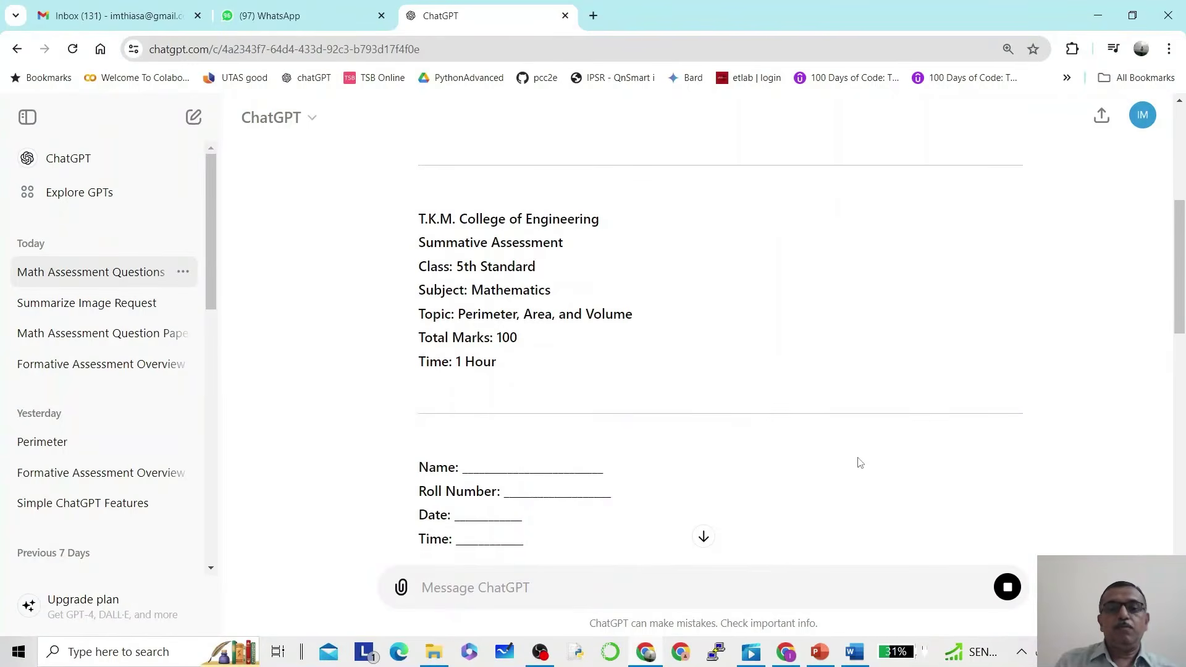
scroll(860, 463, down, 4)
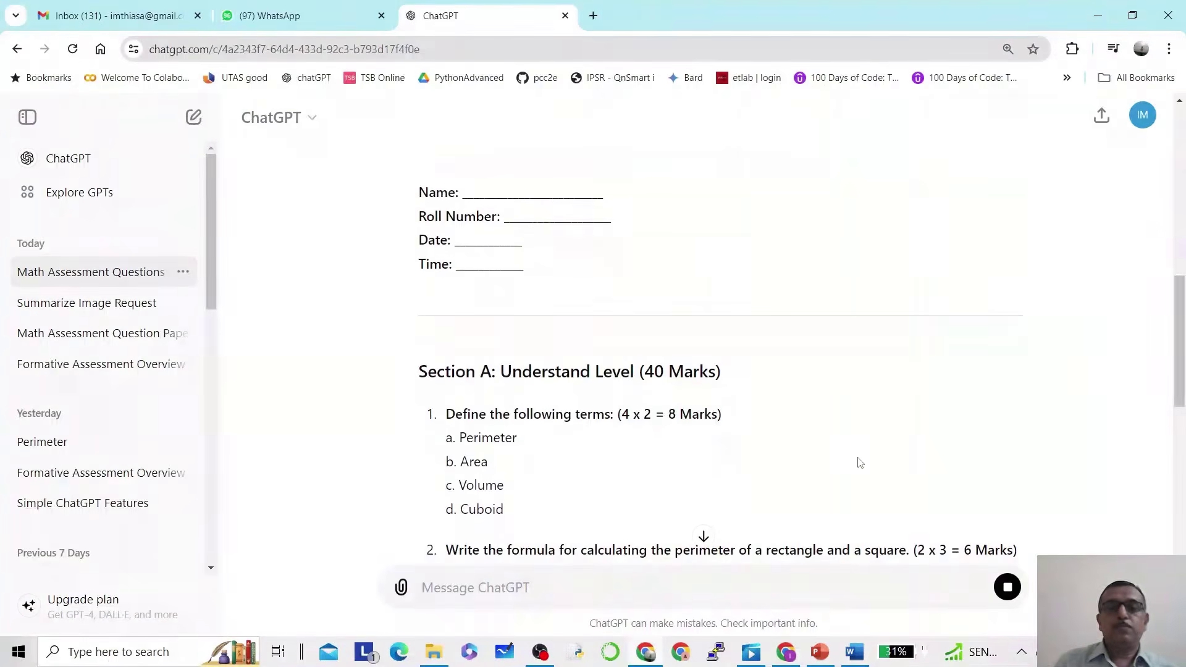
scroll(860, 463, down, 3)
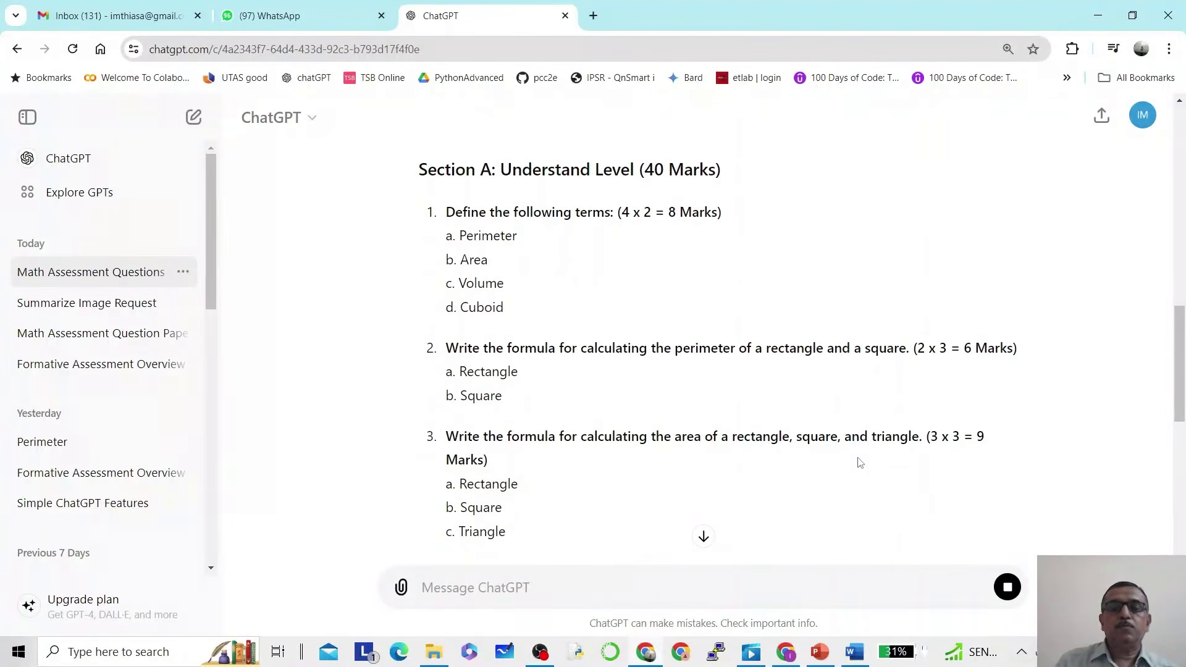
scroll(860, 463, down, 3)
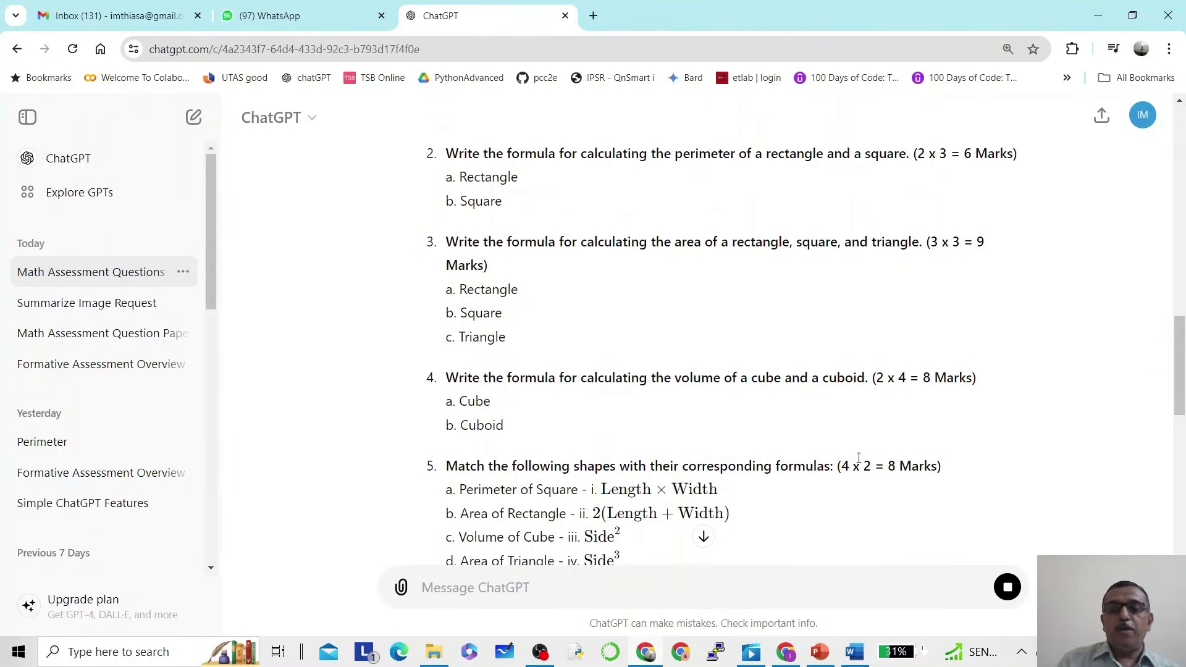
scroll(859, 458, down, 3)
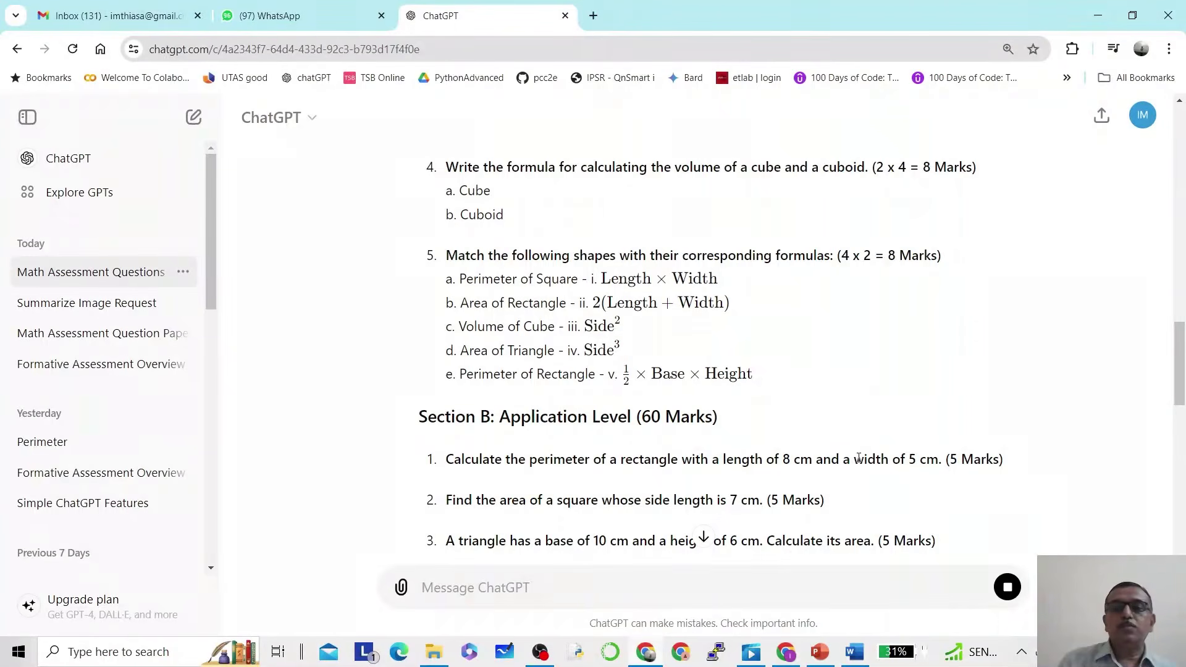
scroll(858, 458, down, 1)
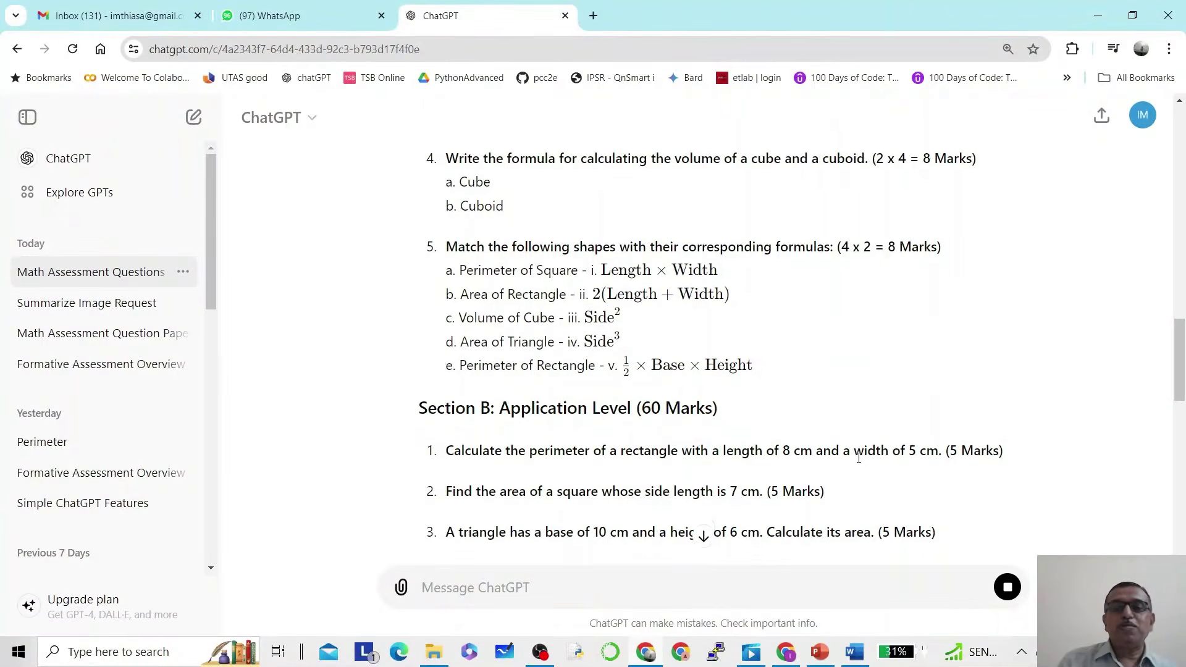
scroll(858, 462, down, 1)
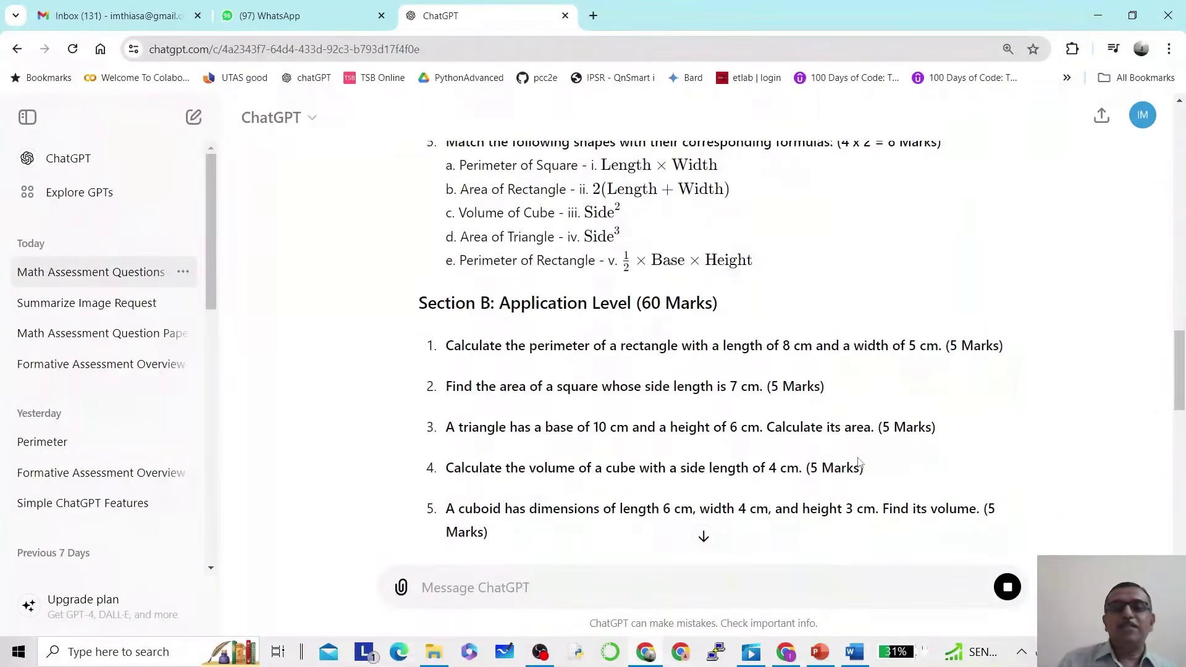
scroll(858, 462, down, 2)
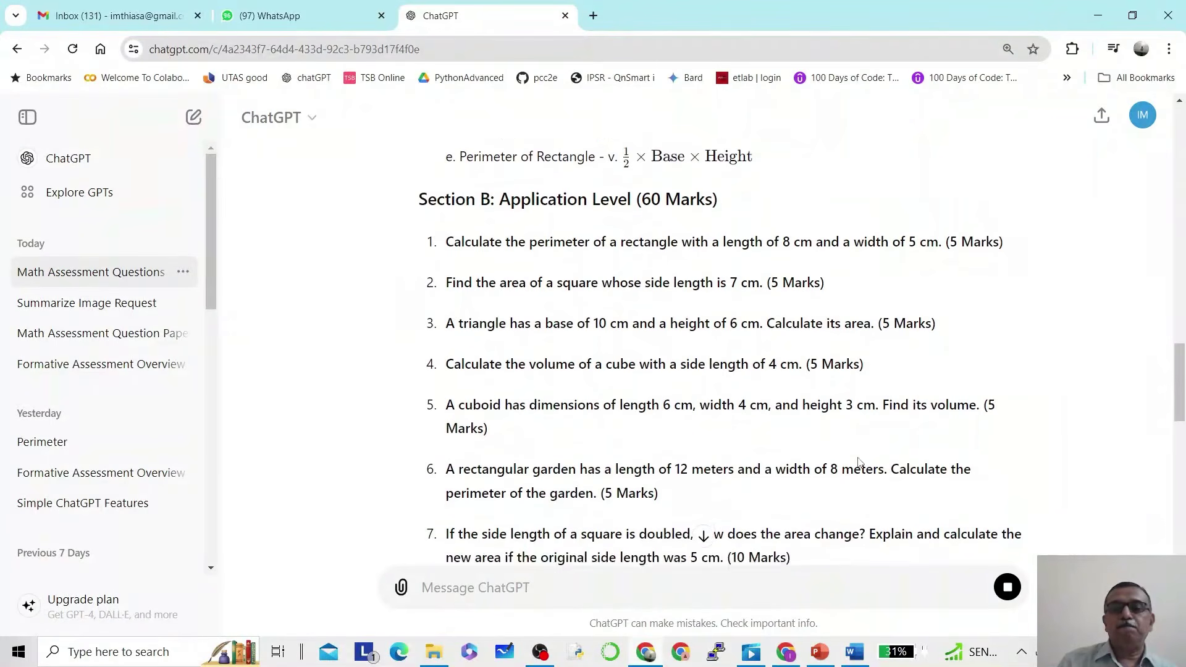
scroll(858, 458, down, 1)
scroll(858, 460, down, 5)
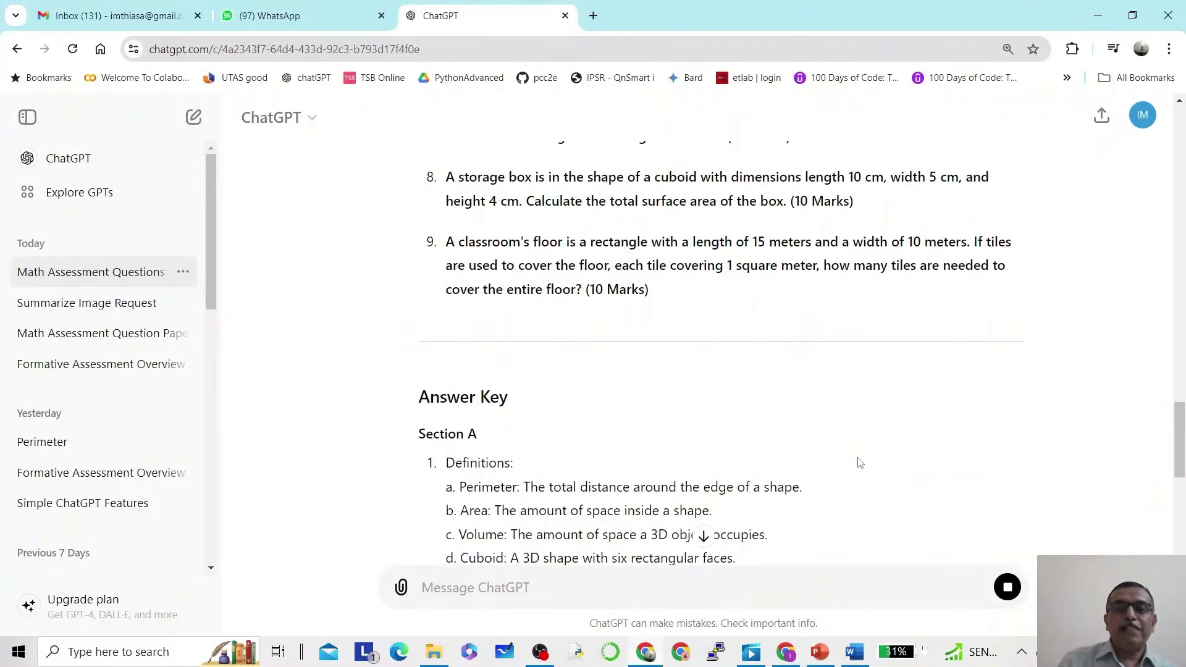
Read through the answer key for both sections and compare it with the Section B questions.
scroll(859, 462, down, 3)
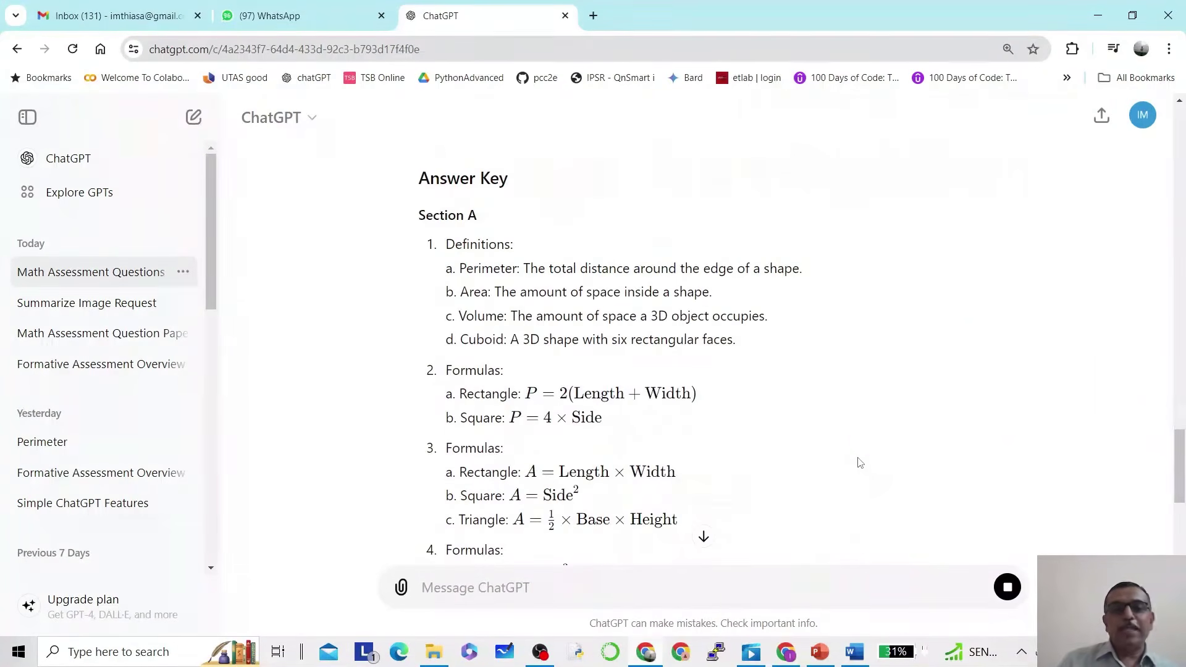
scroll(860, 462, down, 3)
scroll(860, 462, down, 2)
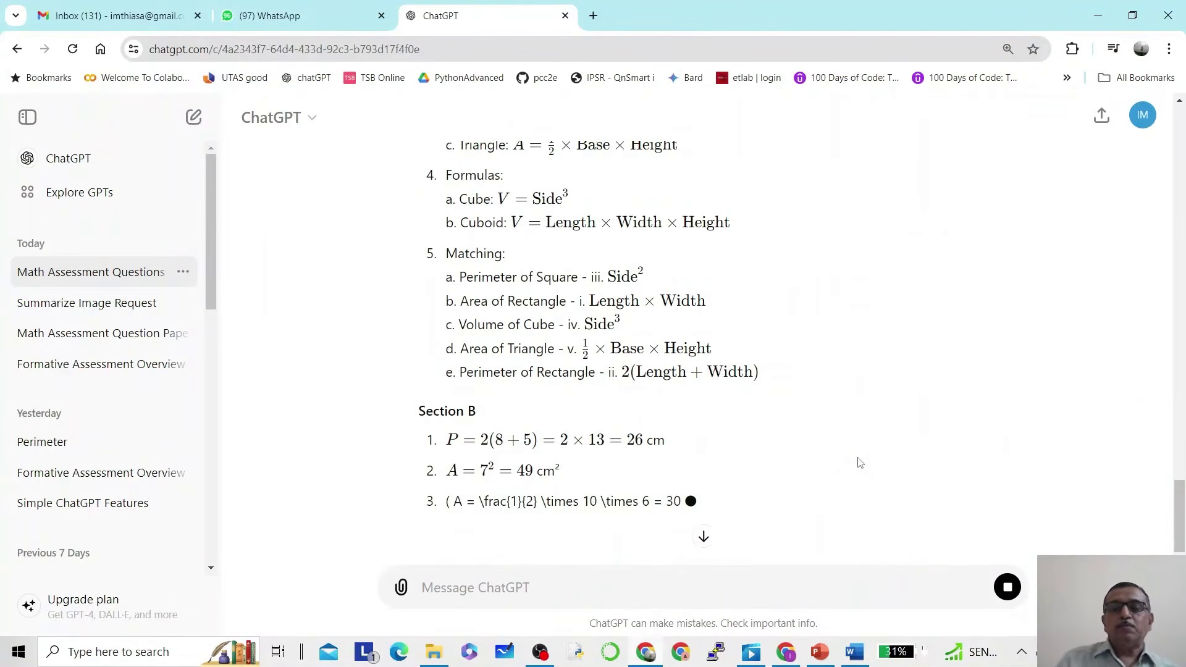
scroll(859, 462, down, 1)
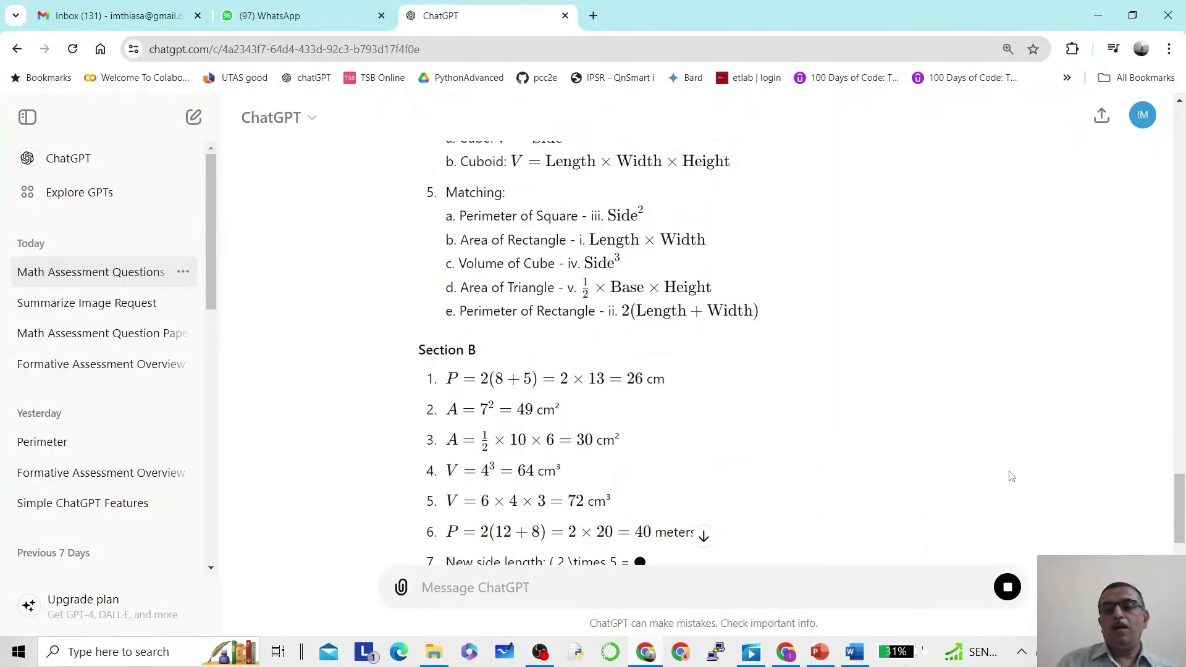
scroll(1014, 482, down, 1)
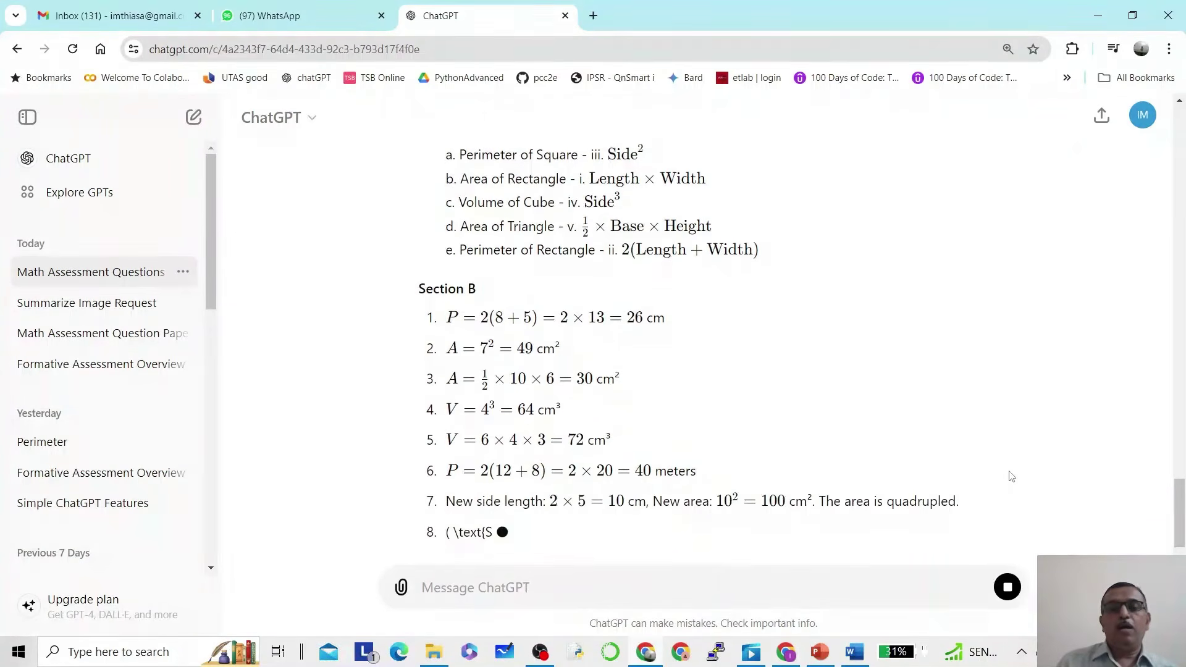
scroll(1011, 476, down, 1)
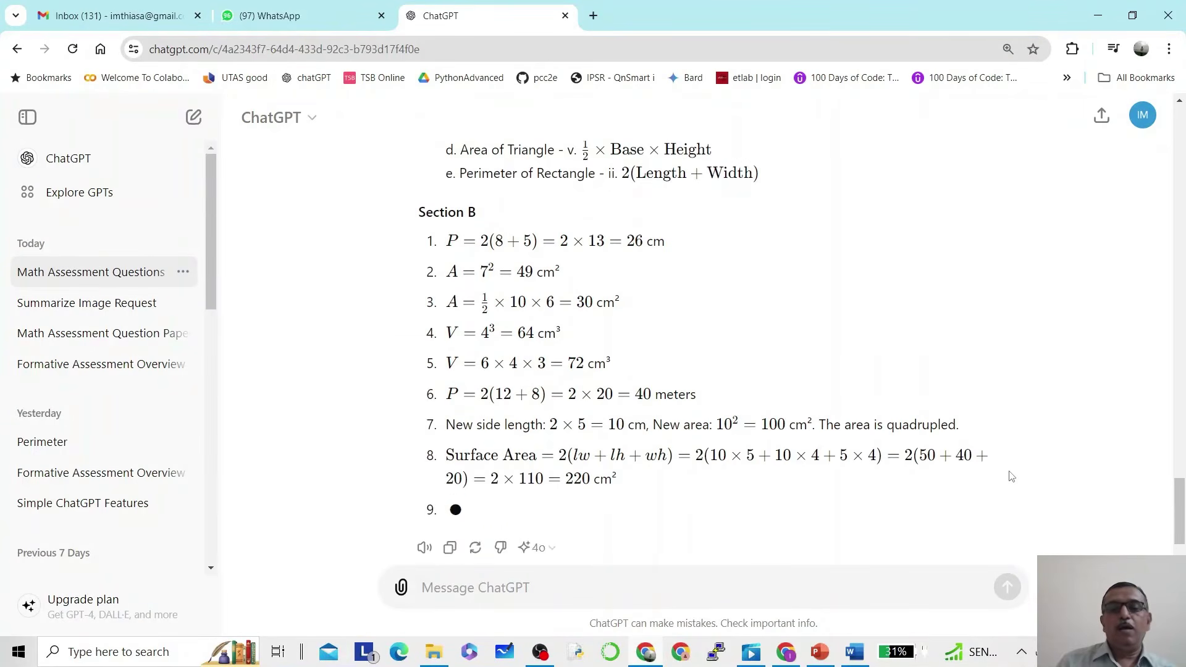
scroll(1011, 476, down, 1)
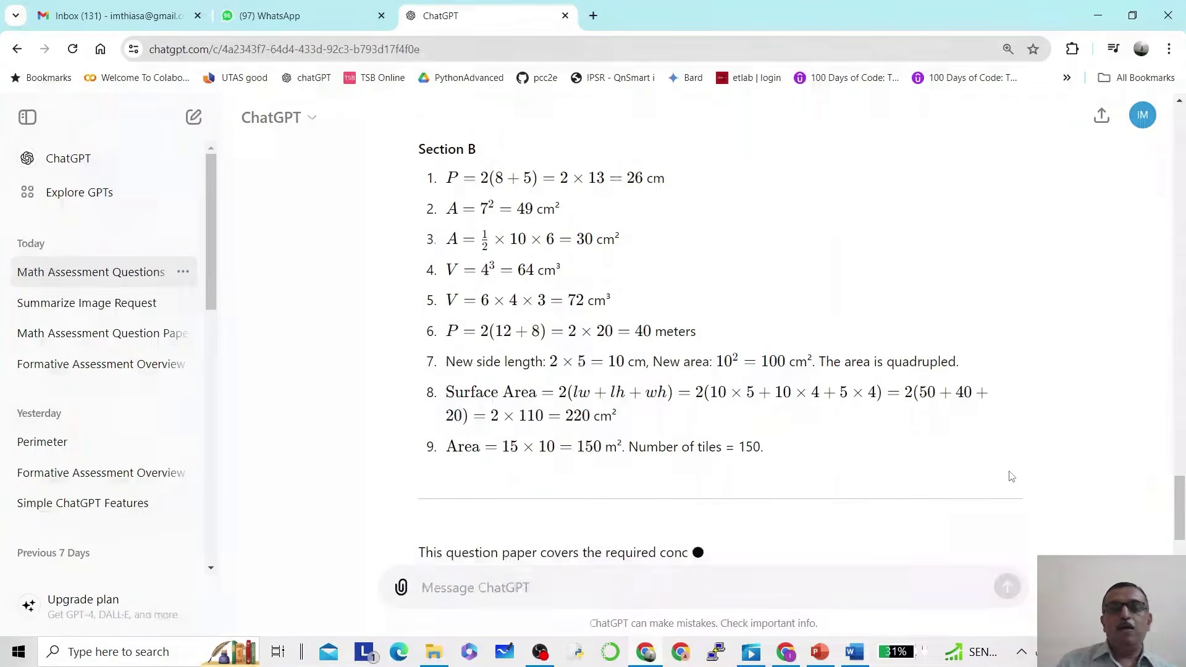
scroll(1011, 476, down, 1)
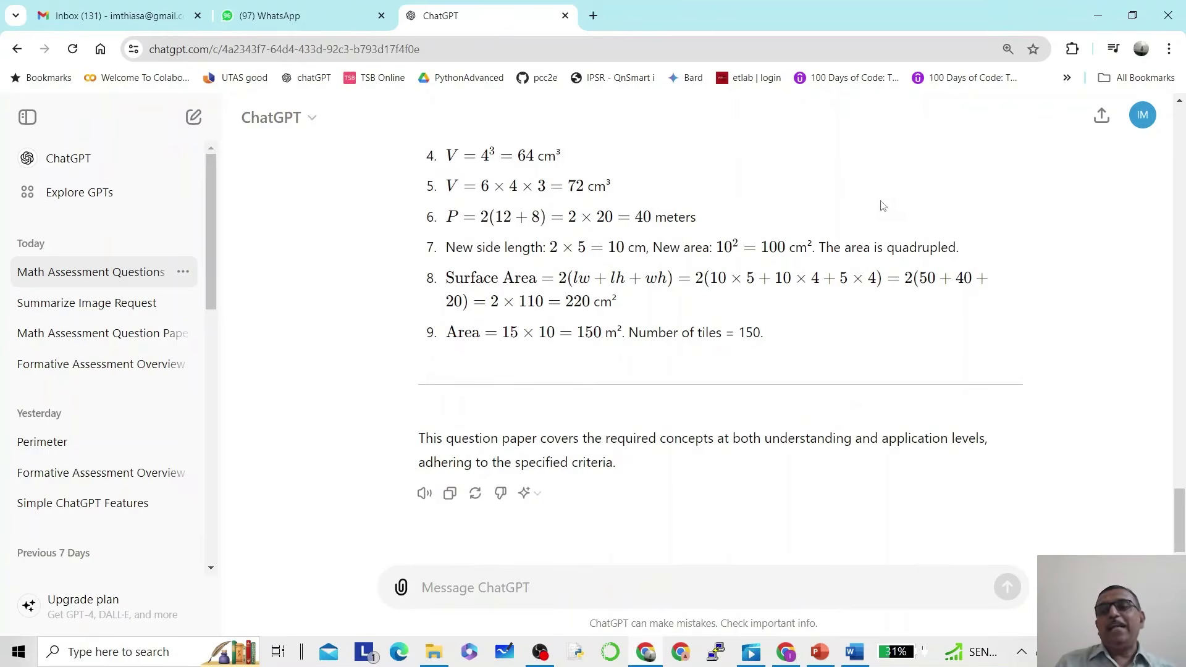
scroll(875, 182, up, 8)
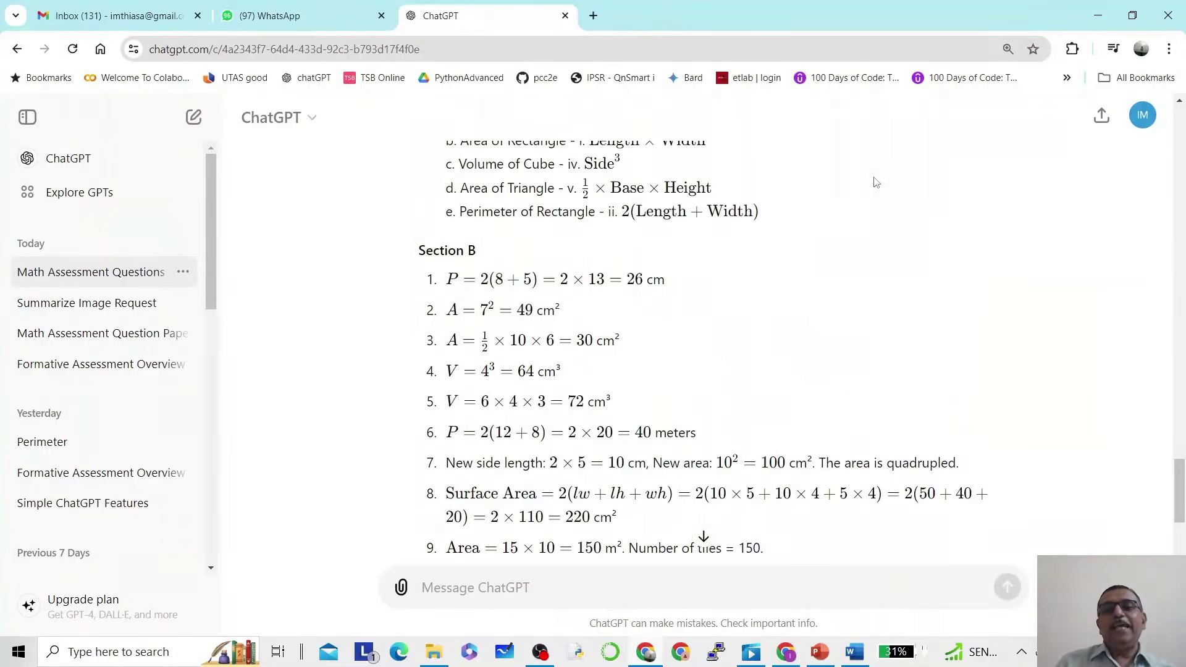
scroll(876, 182, up, 10)
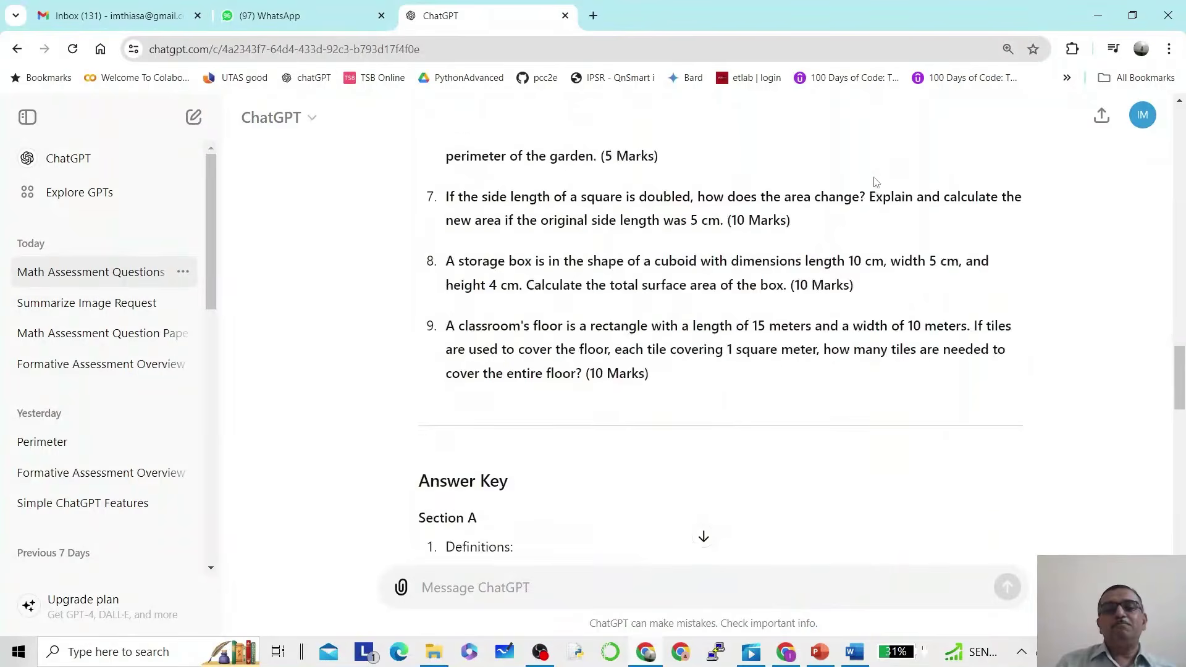
scroll(876, 182, up, 4)
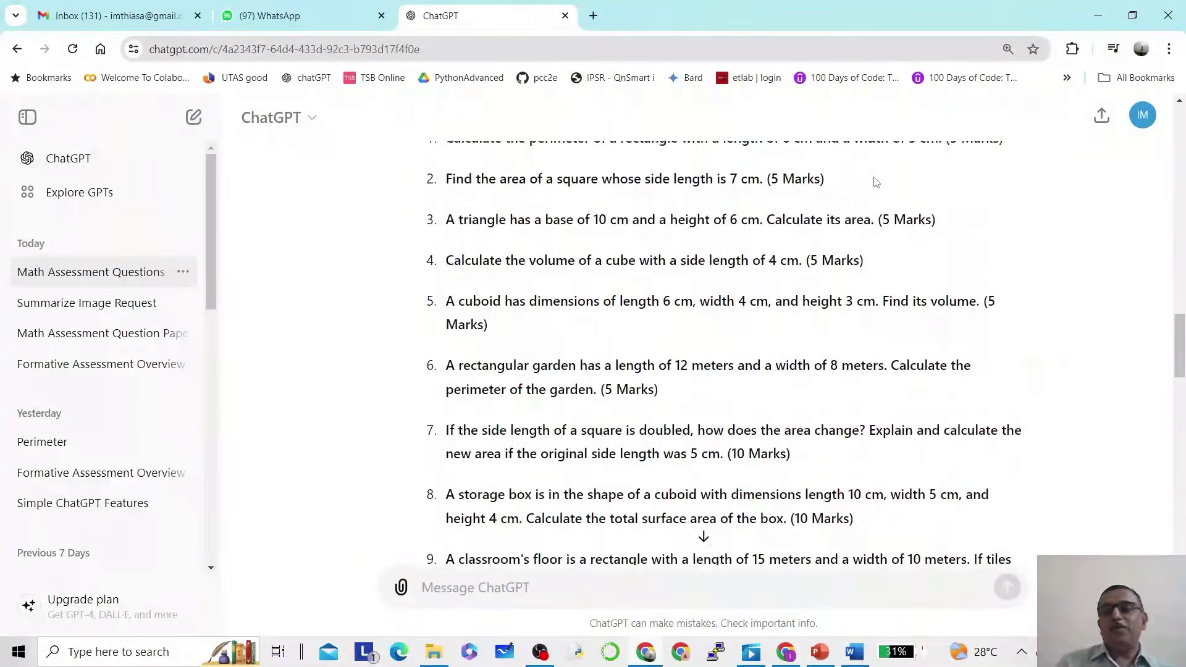
scroll(876, 182, down, 12)
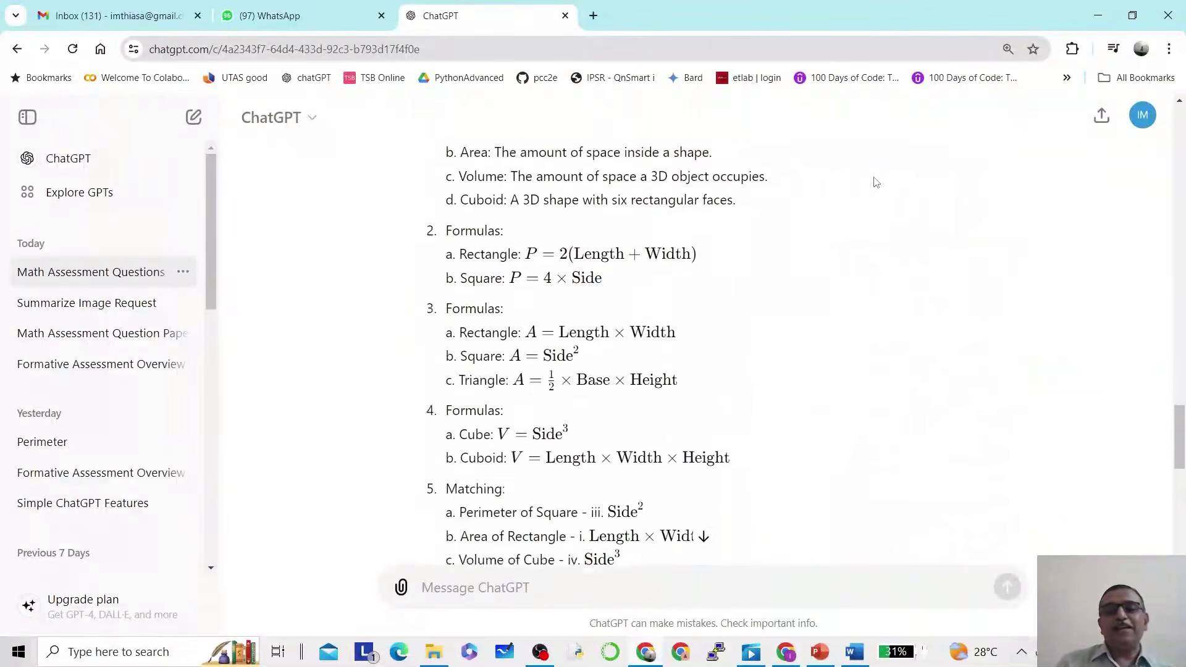
scroll(876, 182, down, 7)
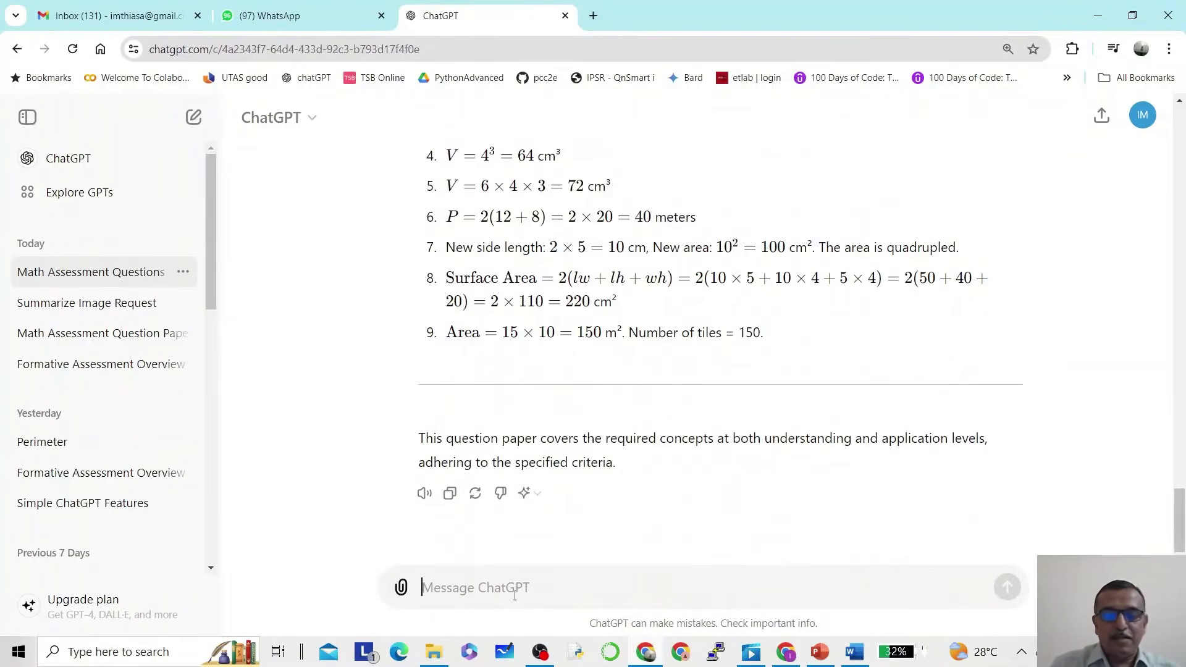
Begin a follow-up message to ChatGPT with "Please note".
text(Plas)
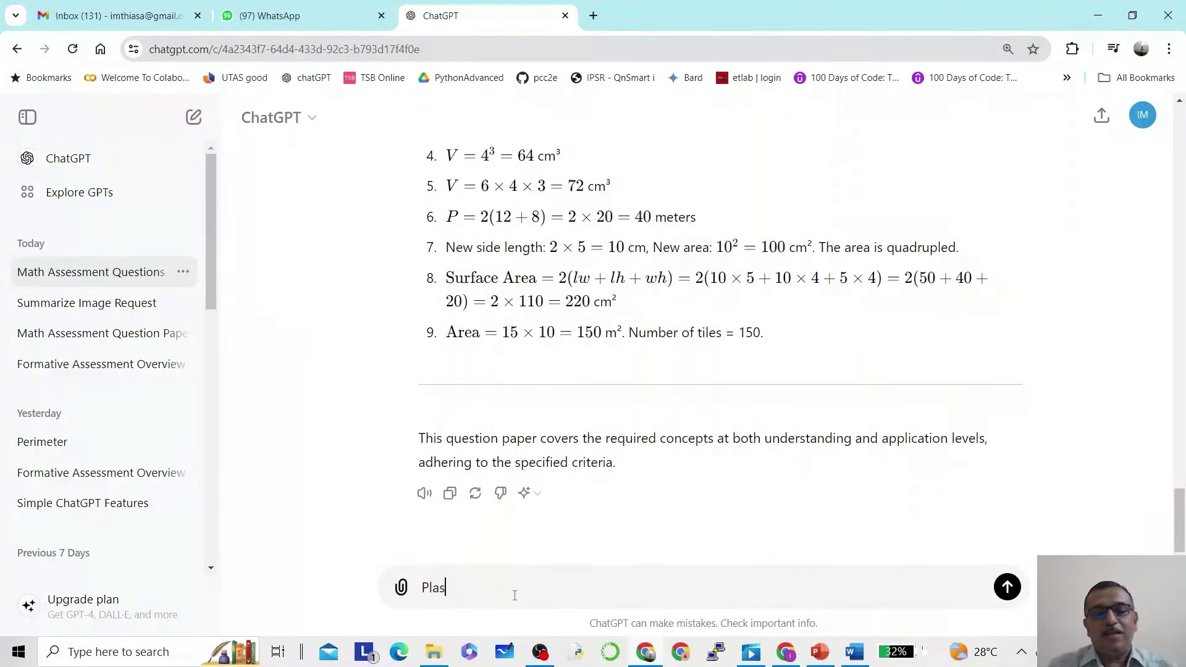
key(BackSpace)
text(ease)
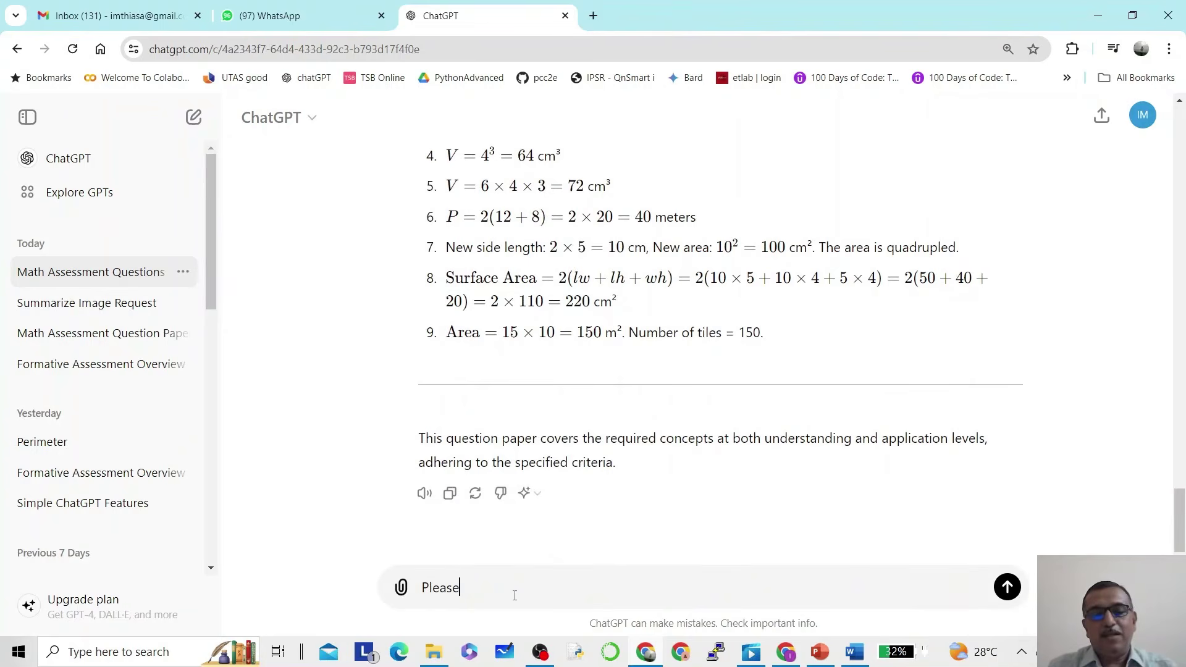
text( note )
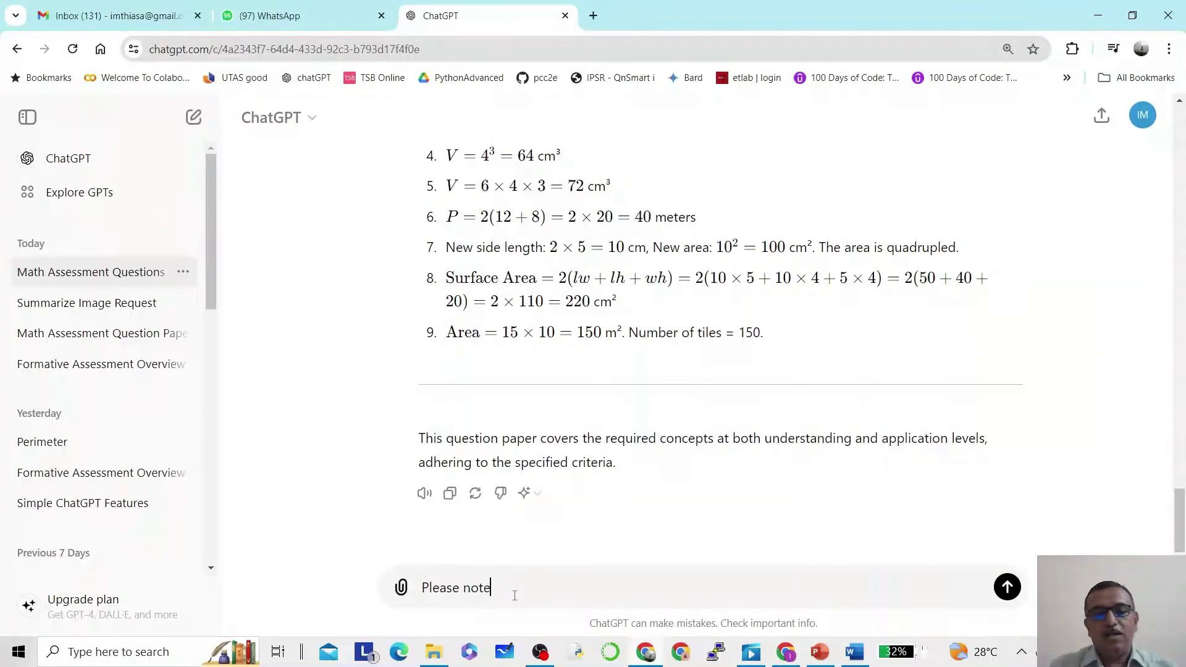
text(I am pre)
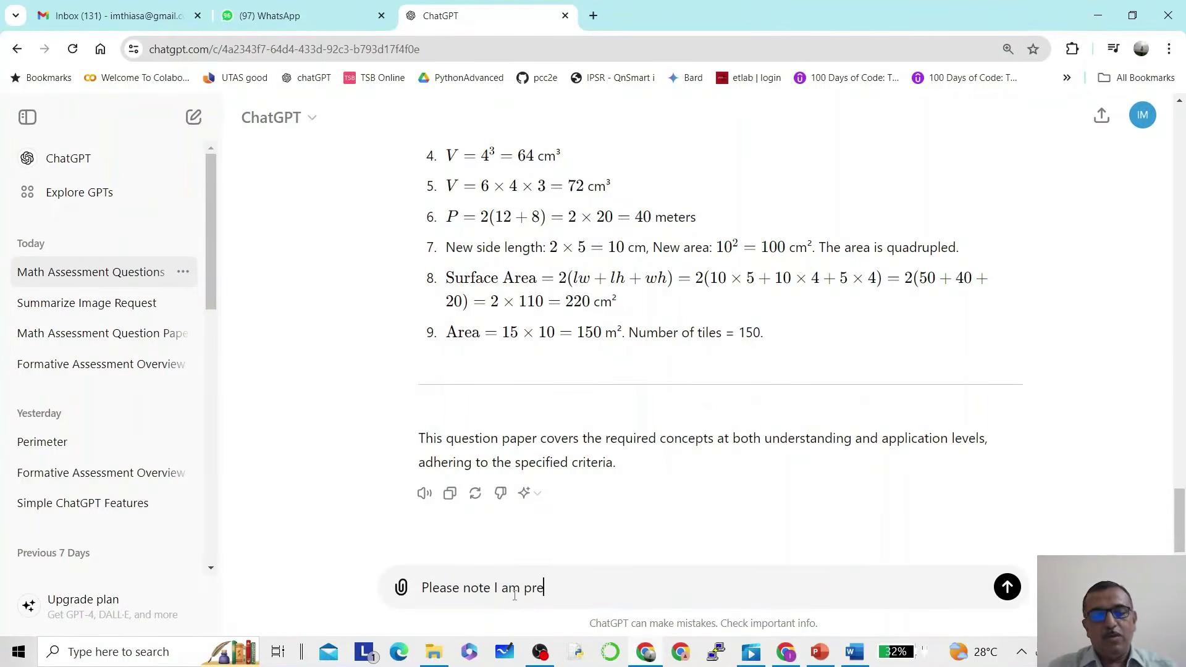
key(BackSpace)
key(BackSpace)
key(BackSpace)
key(BackSpace)
key(BackSpace)
key(BackSpace)
key(BackSpace)
key(BackSpace)
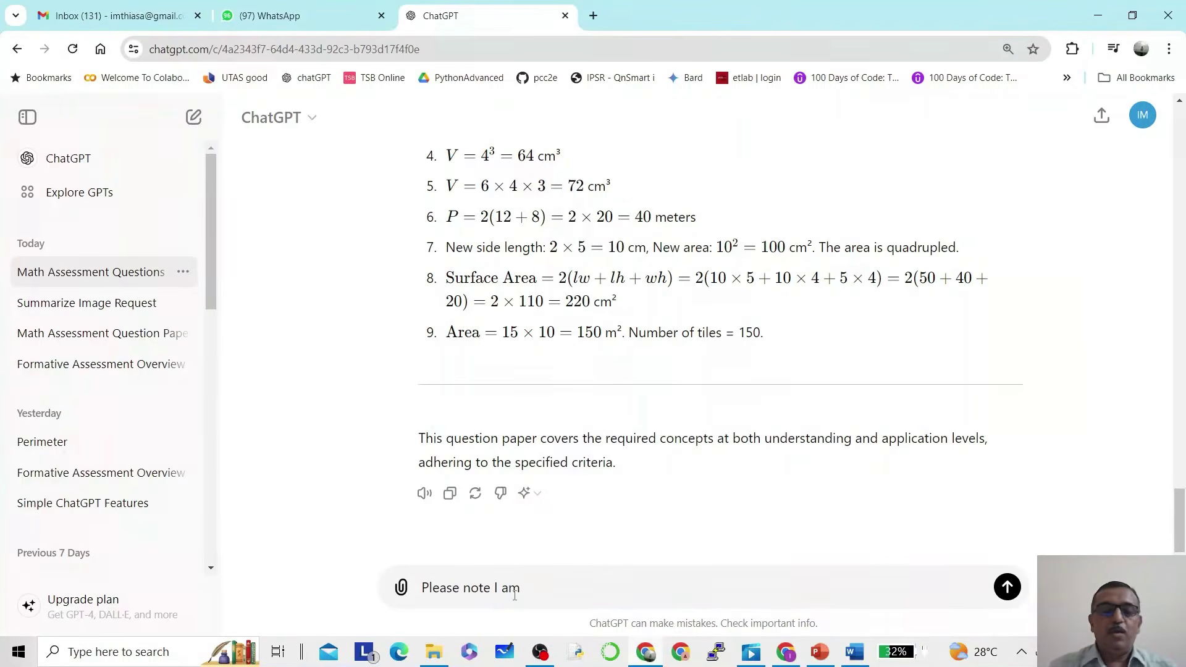
text(the)
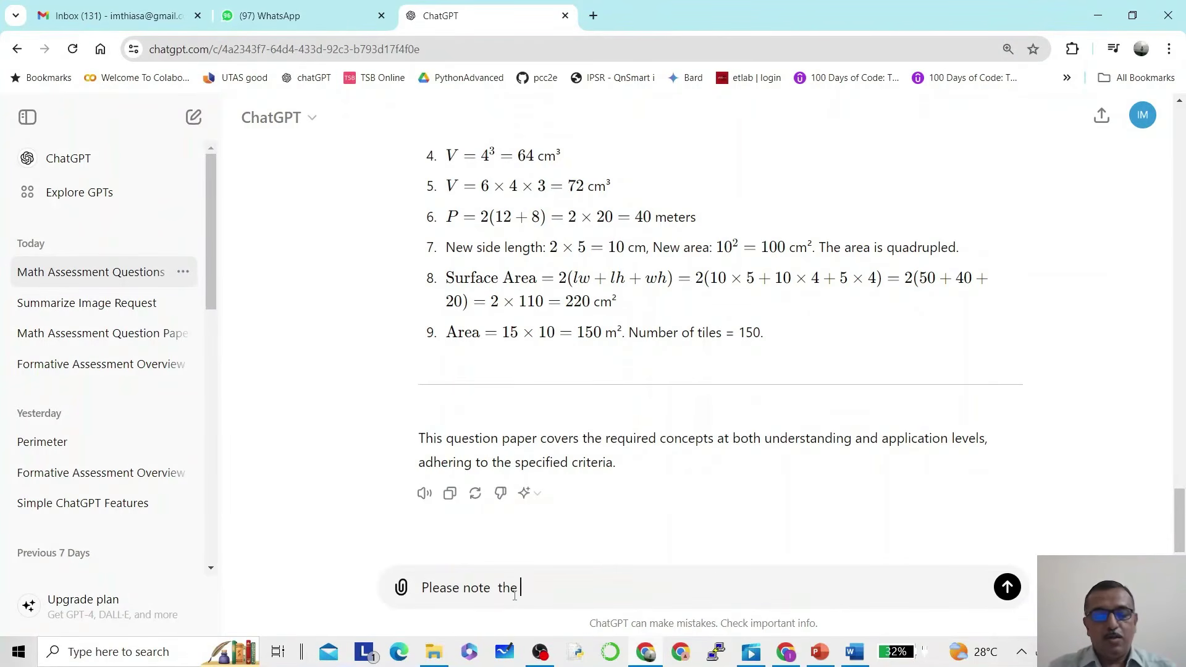
key(BackSpace)
key(BackSpace)
key(BackSpace)
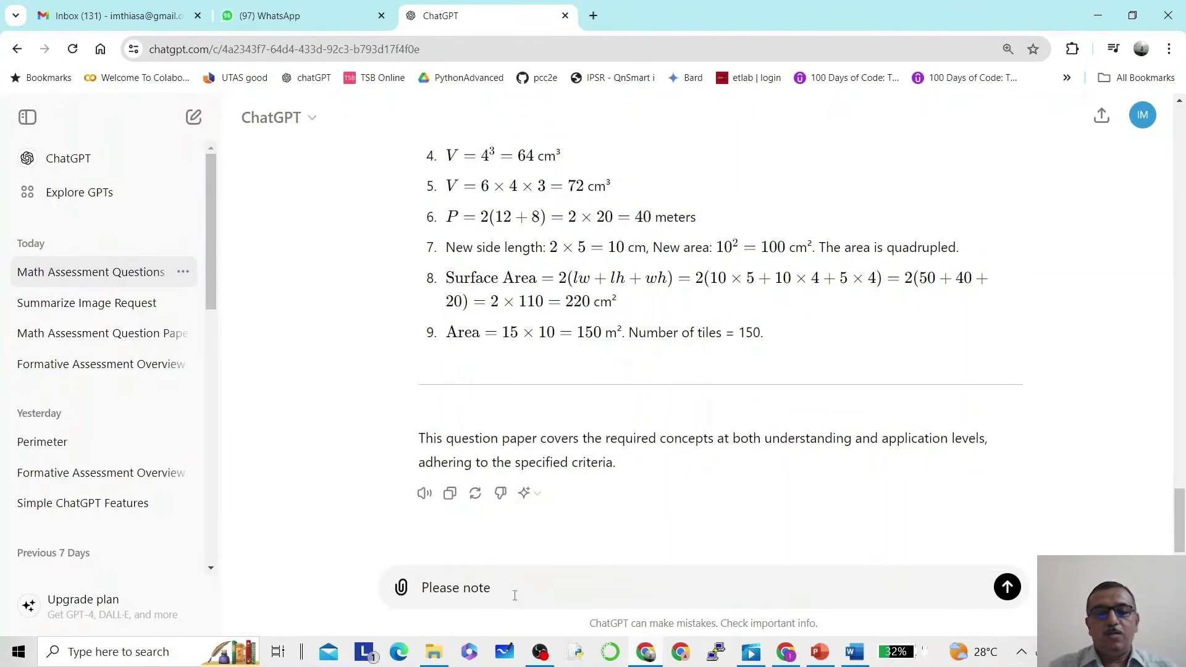
Complete the message as "Please note the name of the school is TKM High School" and submit it.
text(the name o)
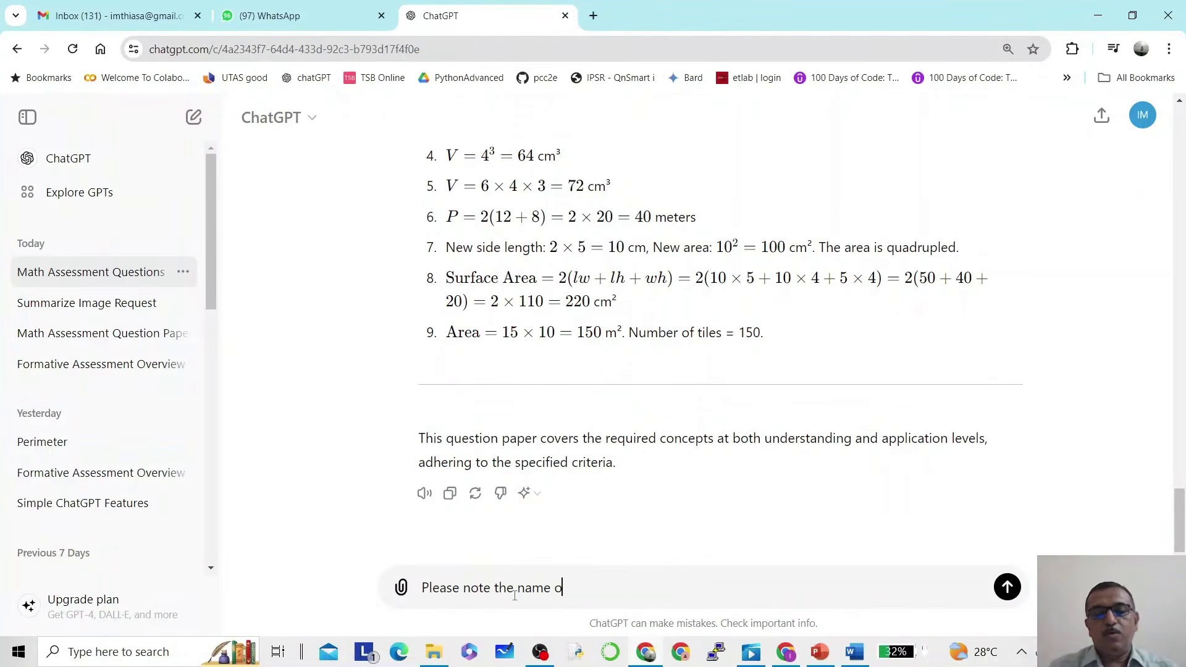
text(f the sho)
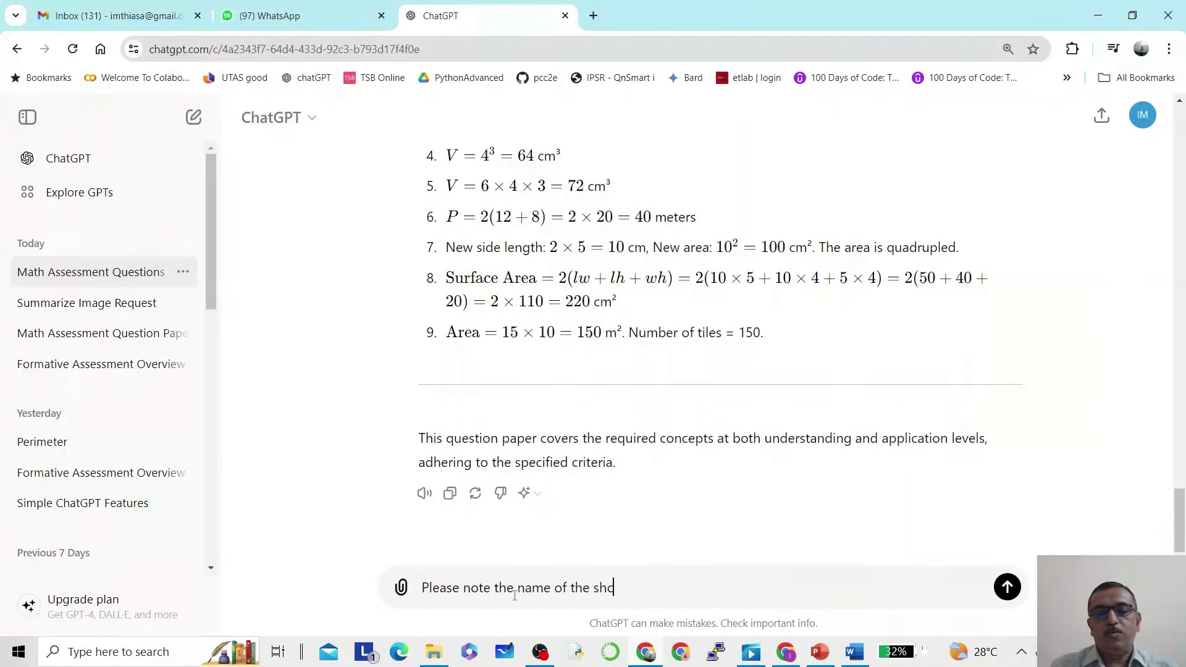
key(BackSpace)
text(chool is T)
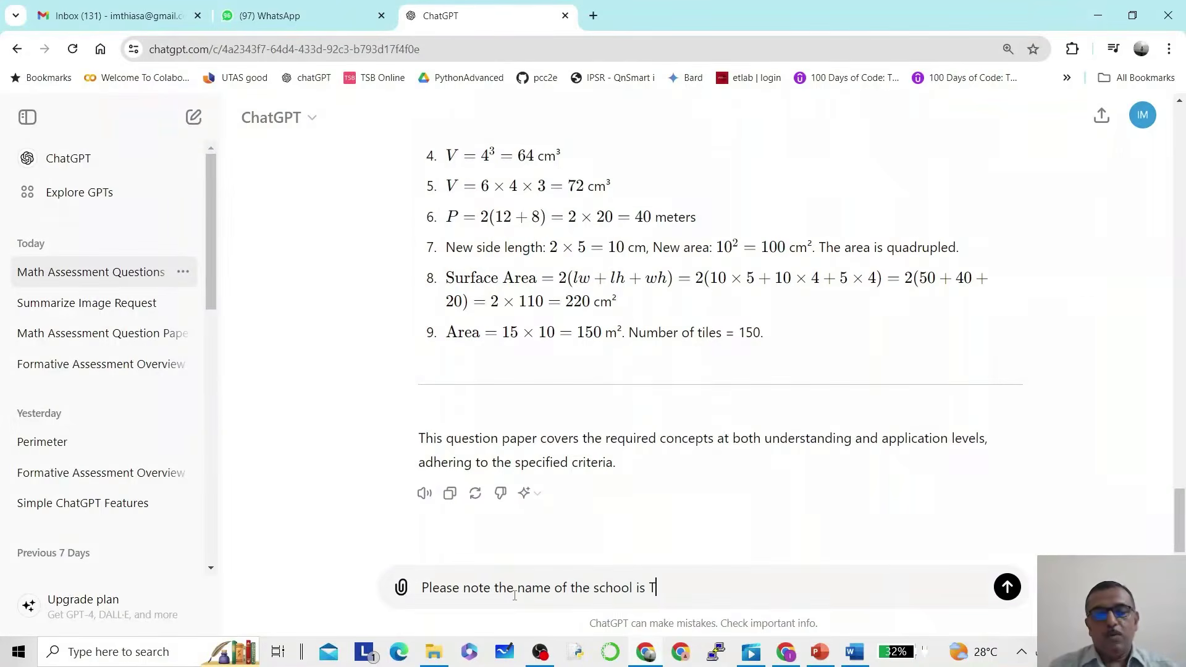
text(KM)
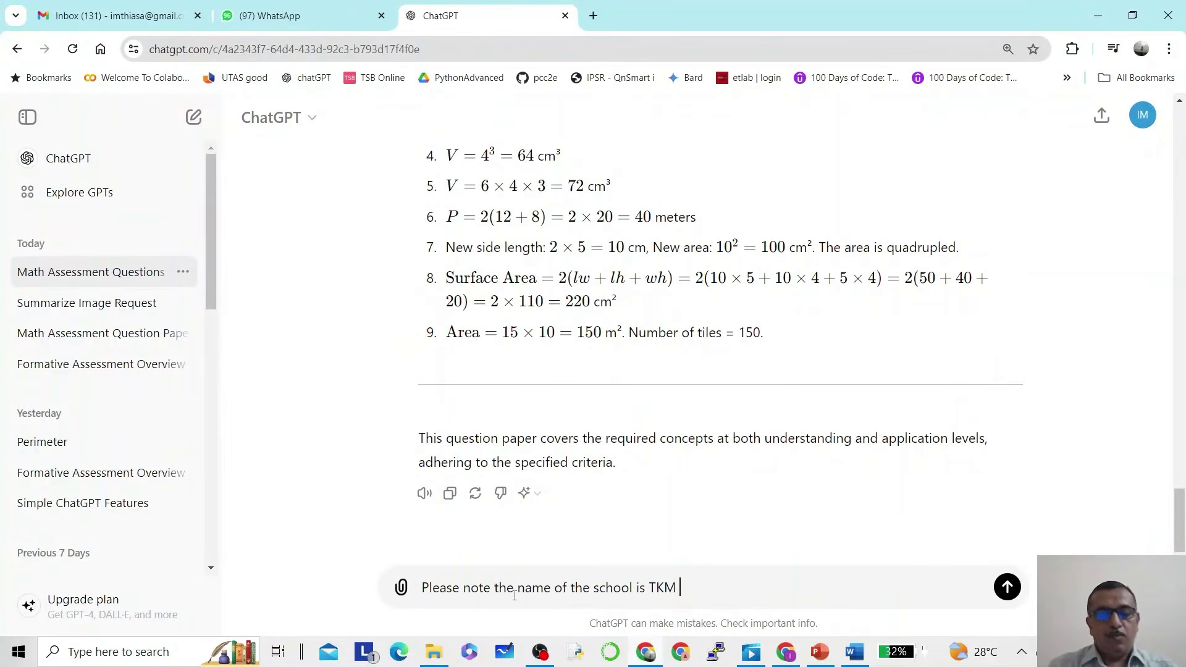
text( C)
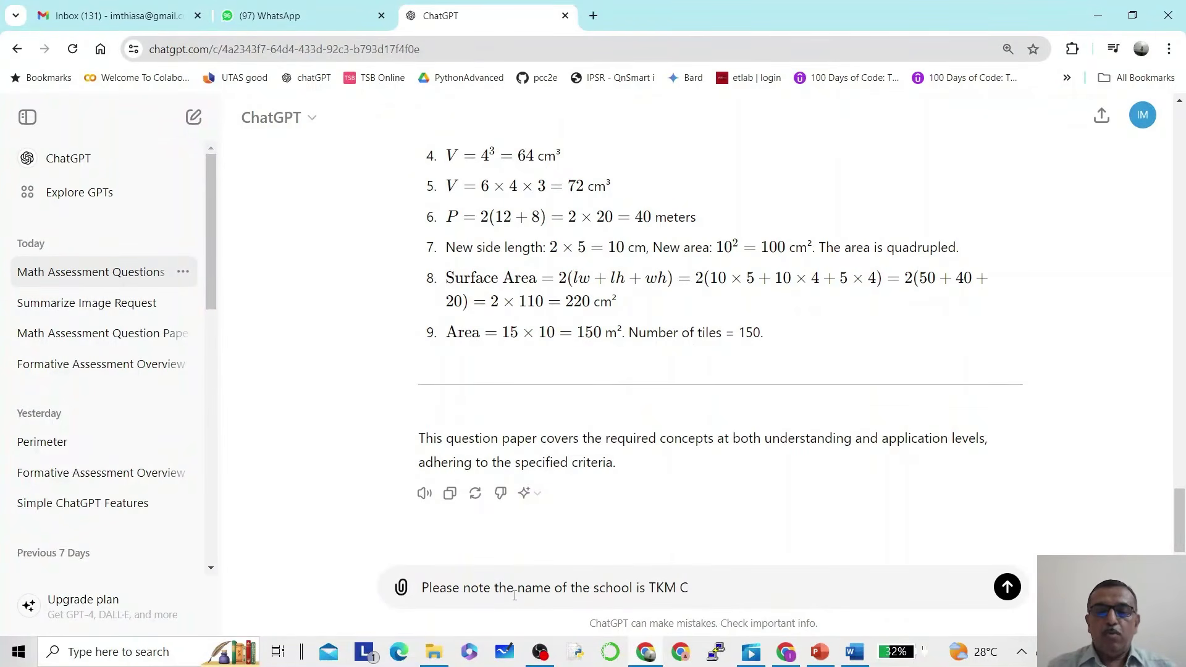
key(BackSpace)
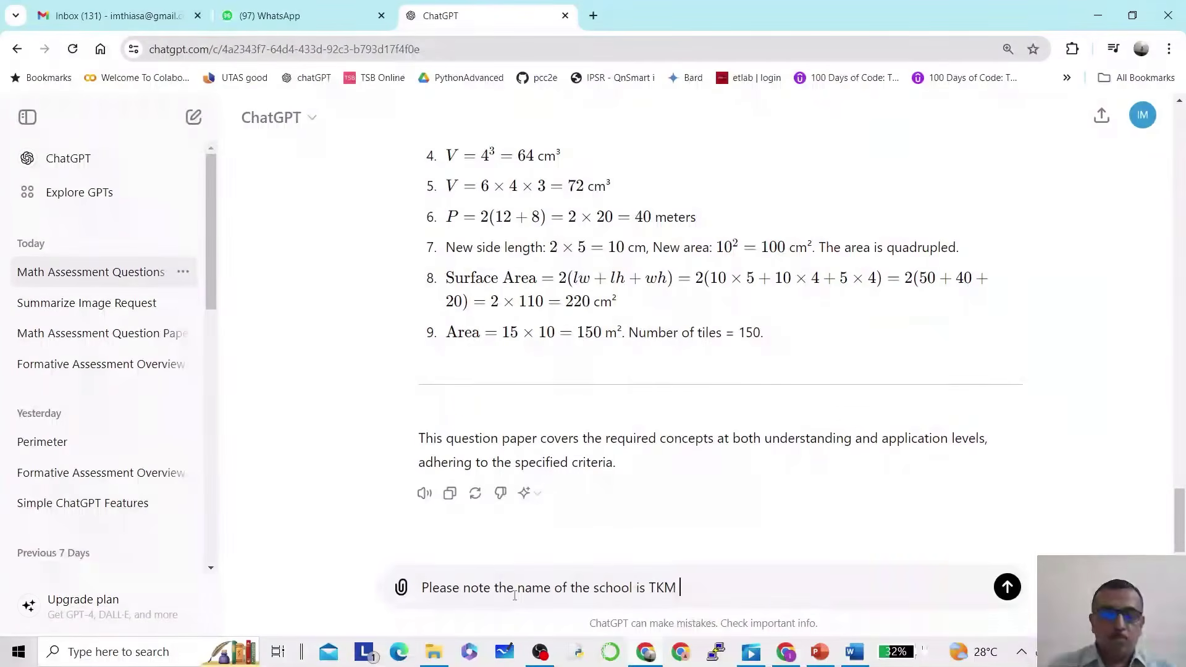
text(Hig)
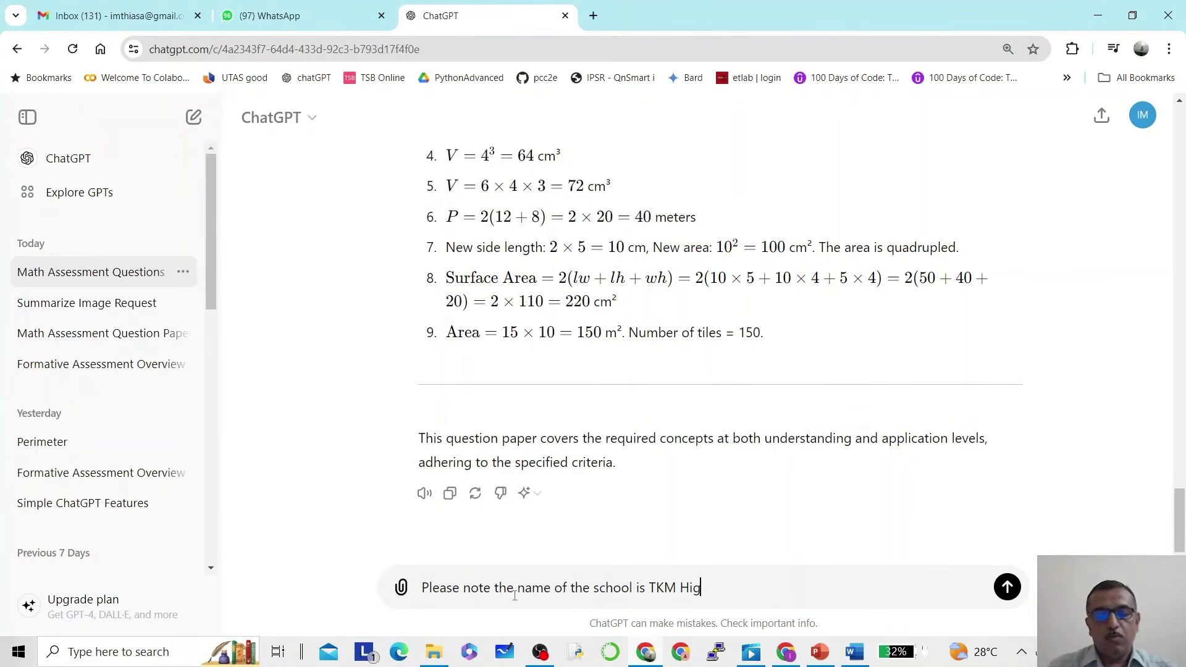
text(h Sch)
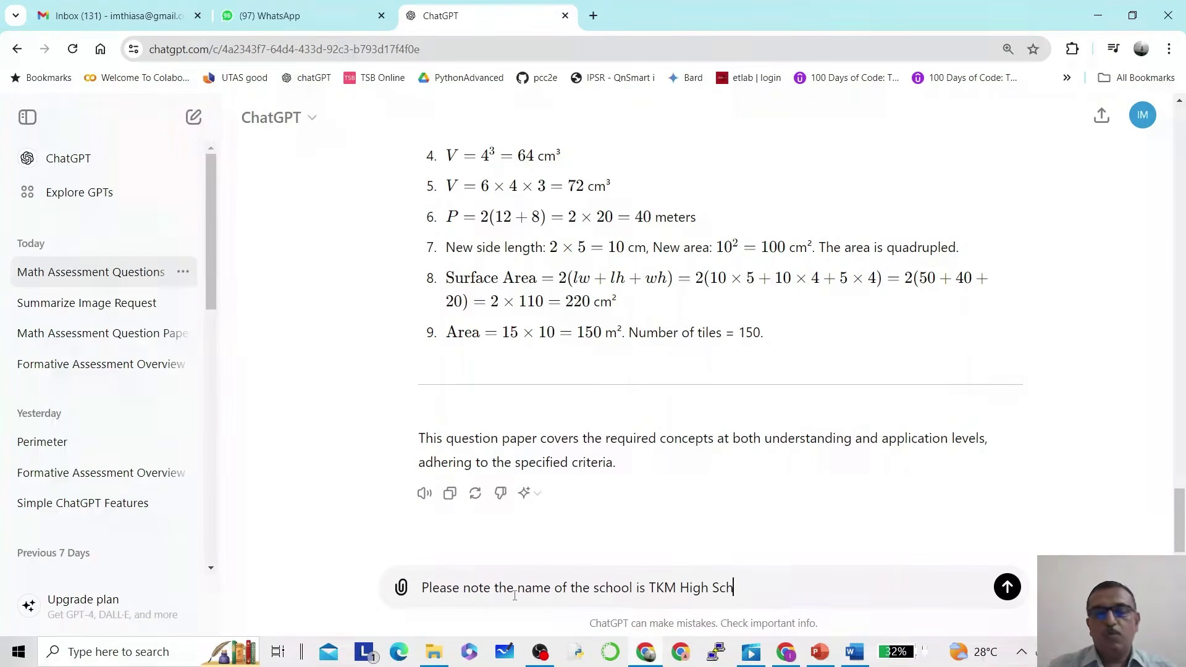
text(ool)
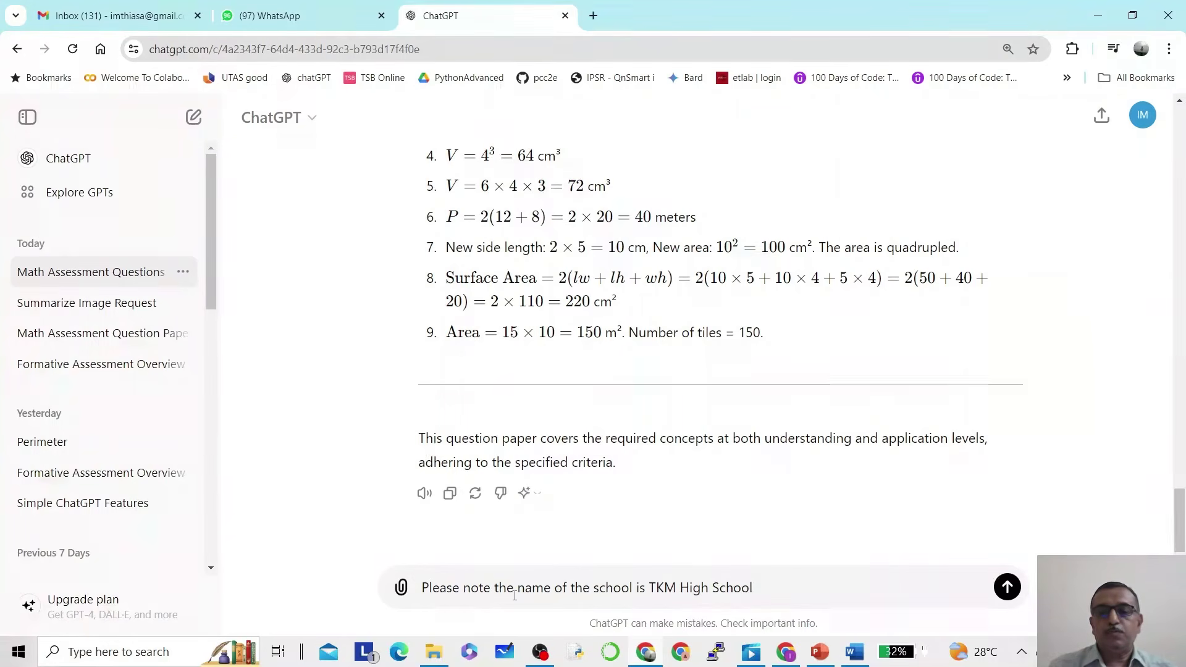
key(Return)
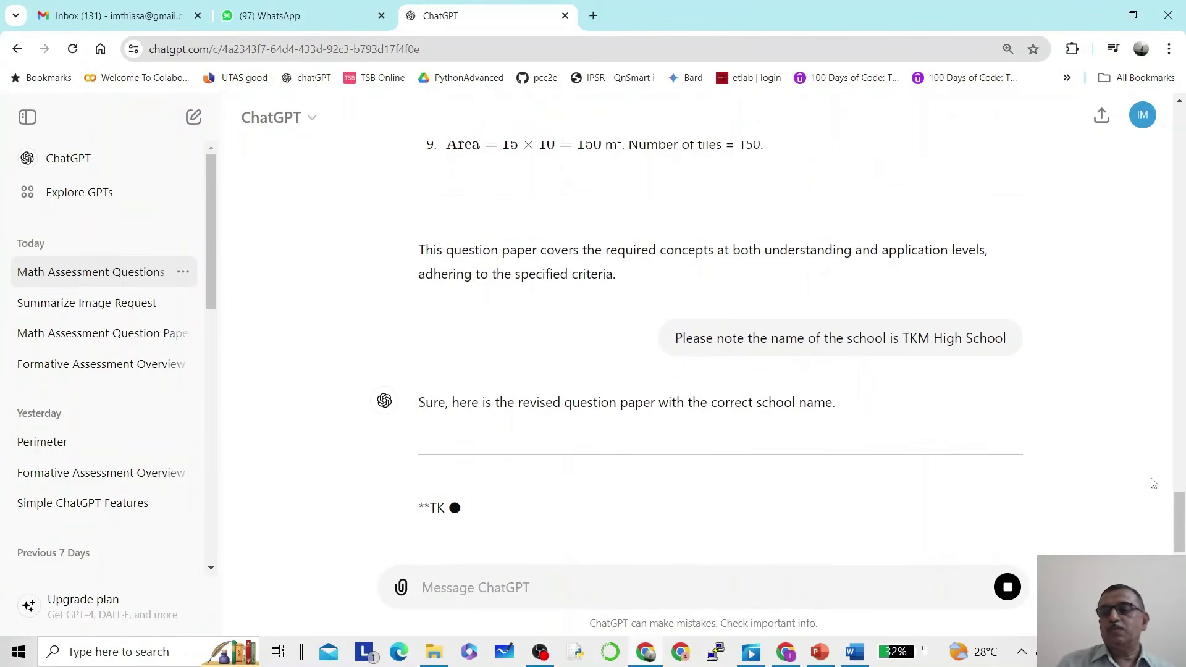
Review the revised question paper from the student detail fields through the Section A and Section B questions to the end of the answer key.
drag(1177, 503, 1177, 545)
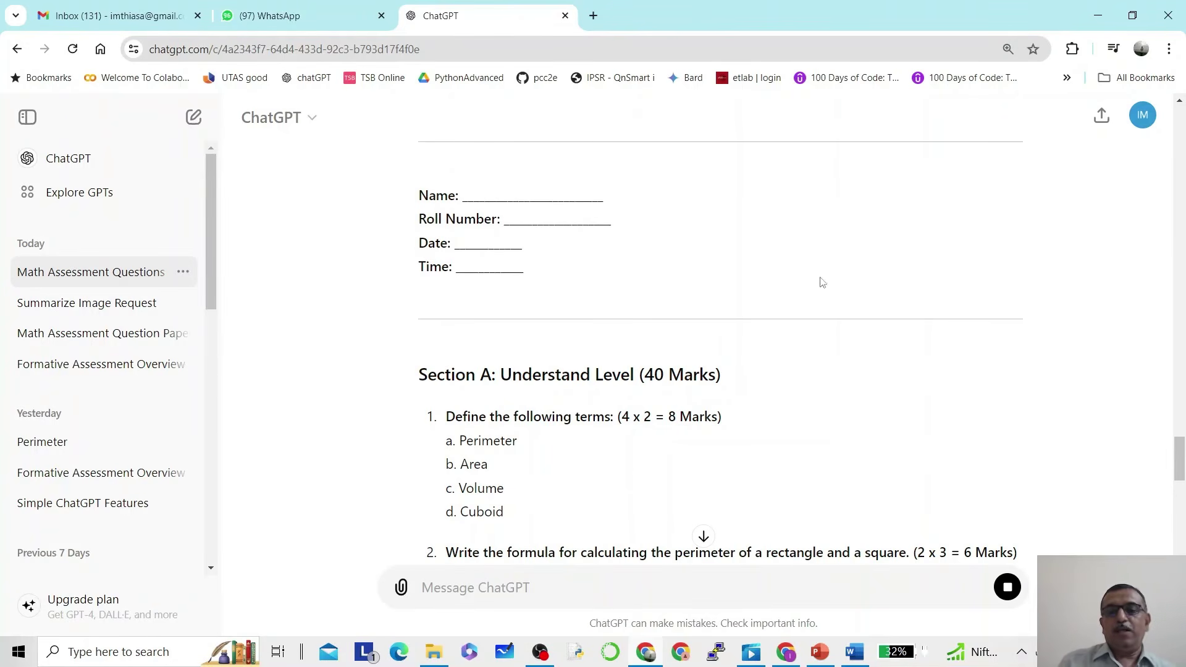
scroll(703, 418, down, 5)
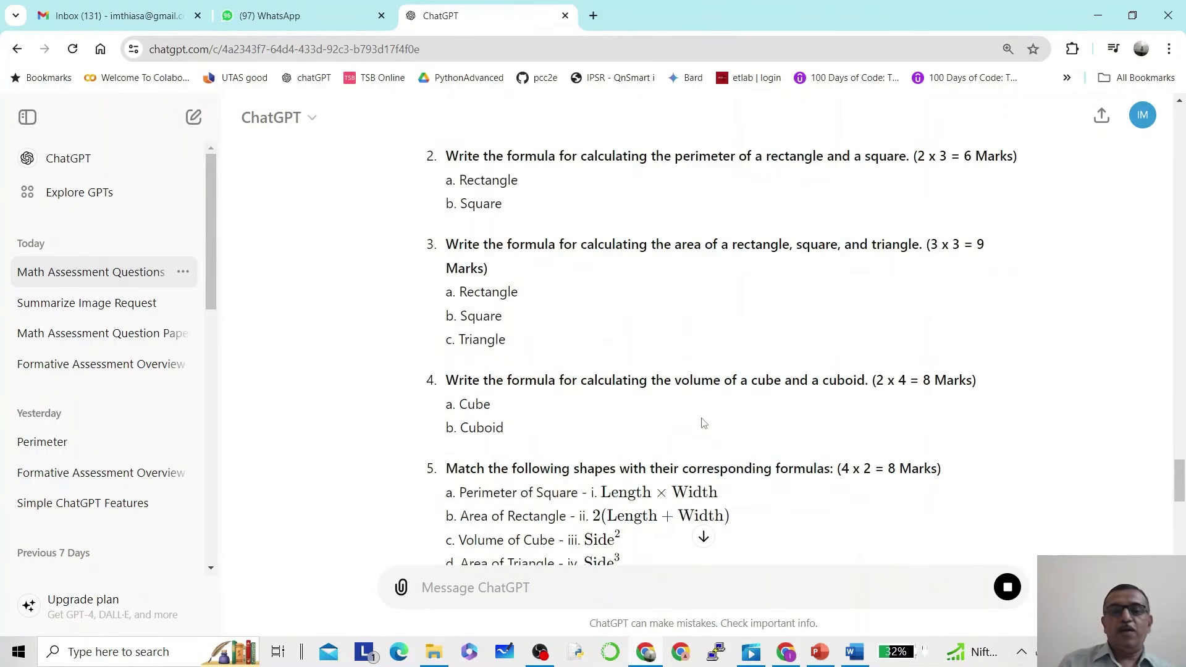
scroll(703, 422, down, 2)
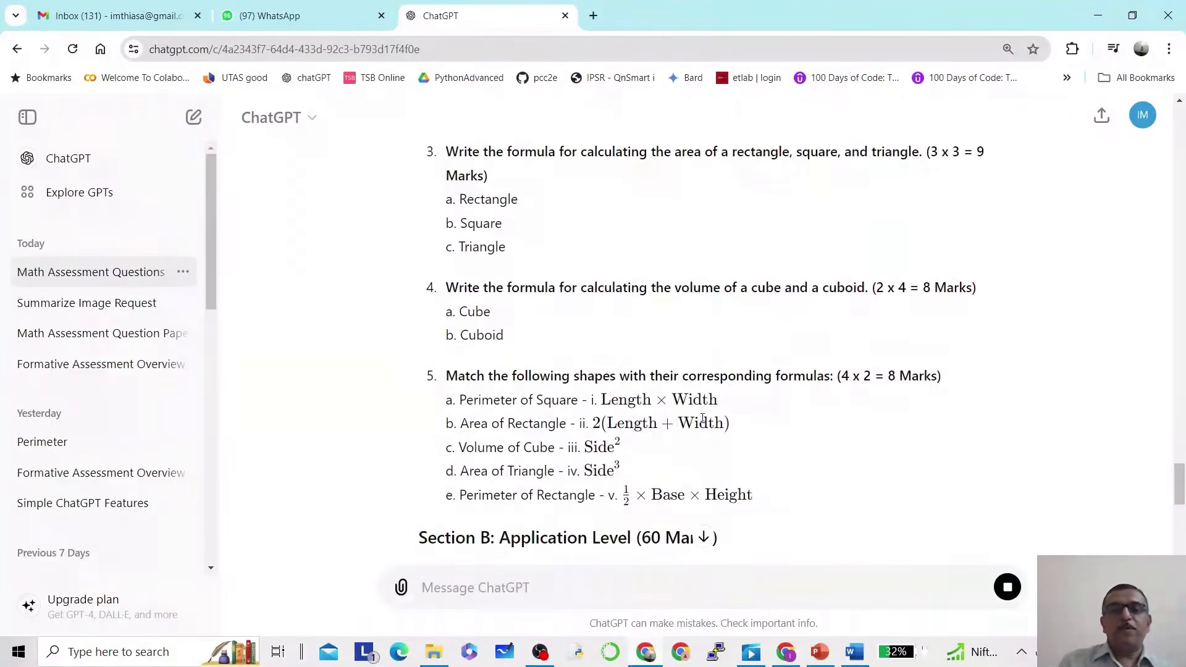
scroll(702, 418, down, 3)
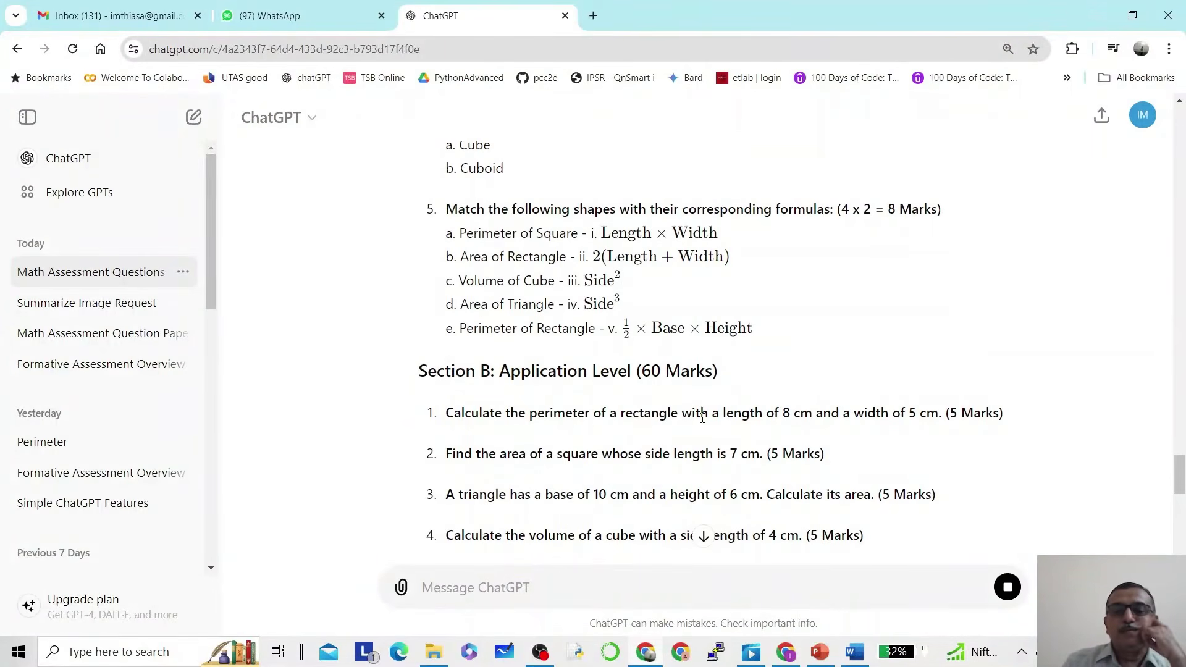
scroll(703, 418, down, 2)
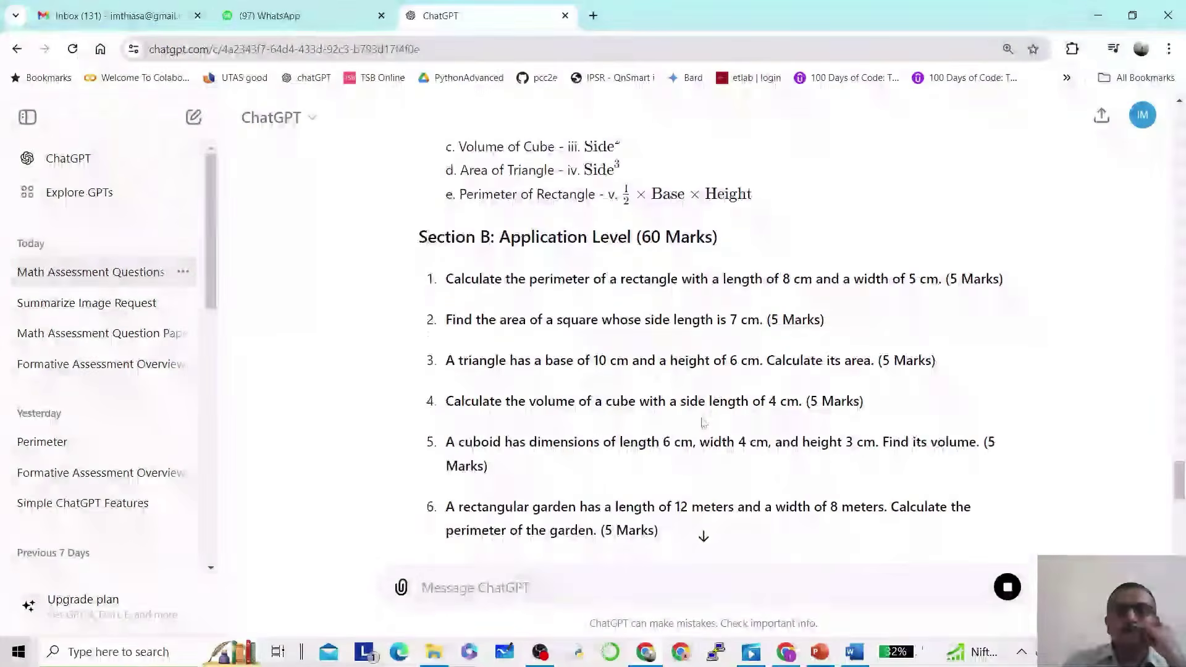
scroll(702, 424, down, 3)
scroll(702, 419, down, 2)
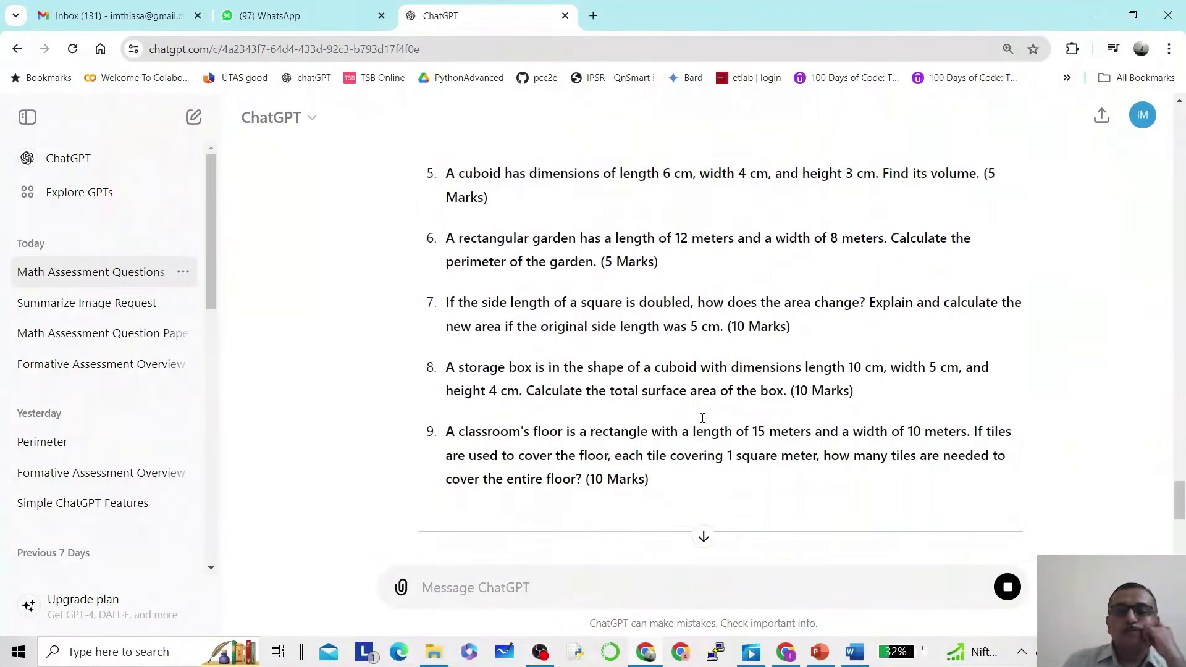
scroll(703, 420, down, 1)
scroll(703, 422, down, 5)
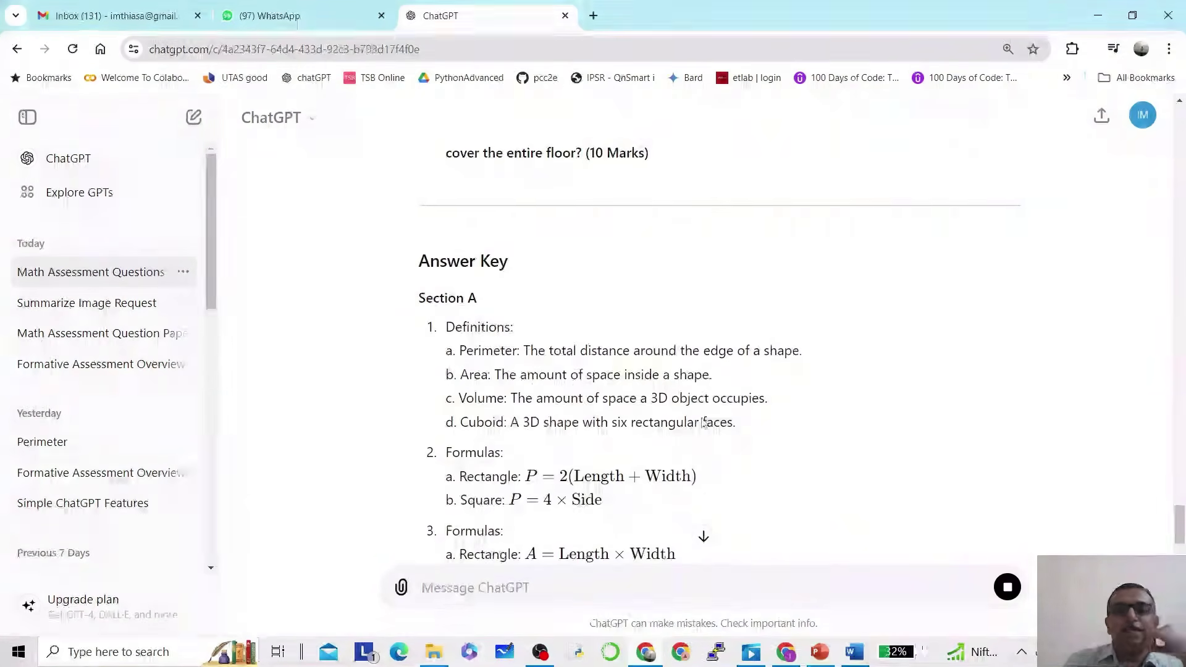
scroll(703, 420, down, 3)
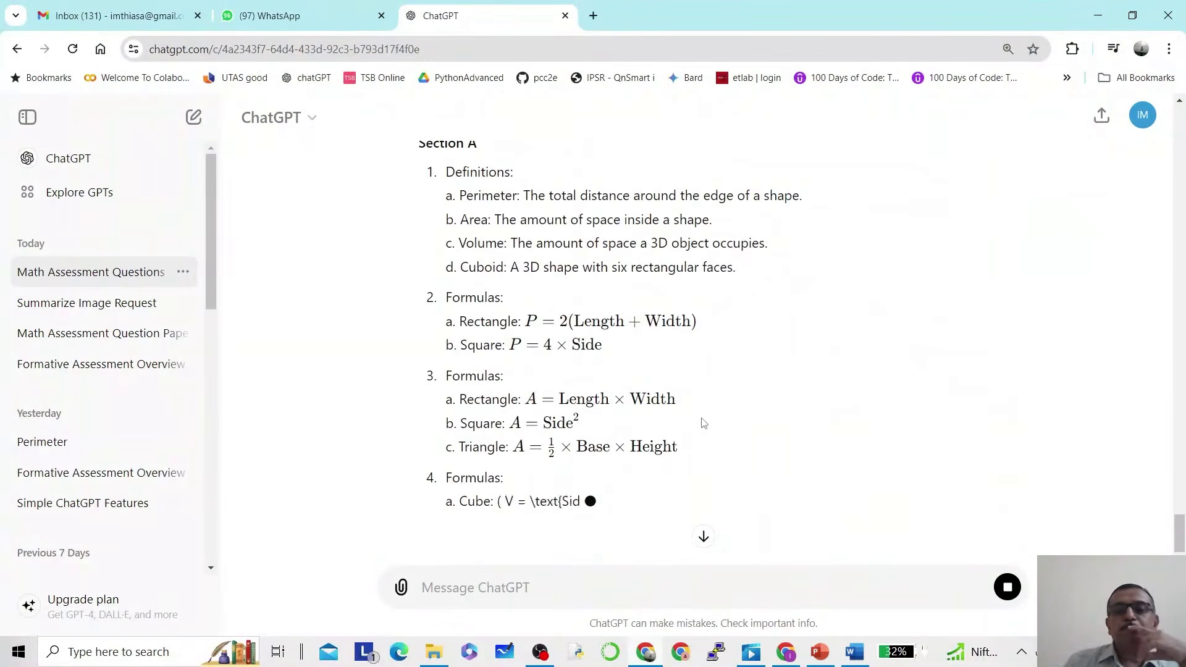
scroll(703, 423, down, 1)
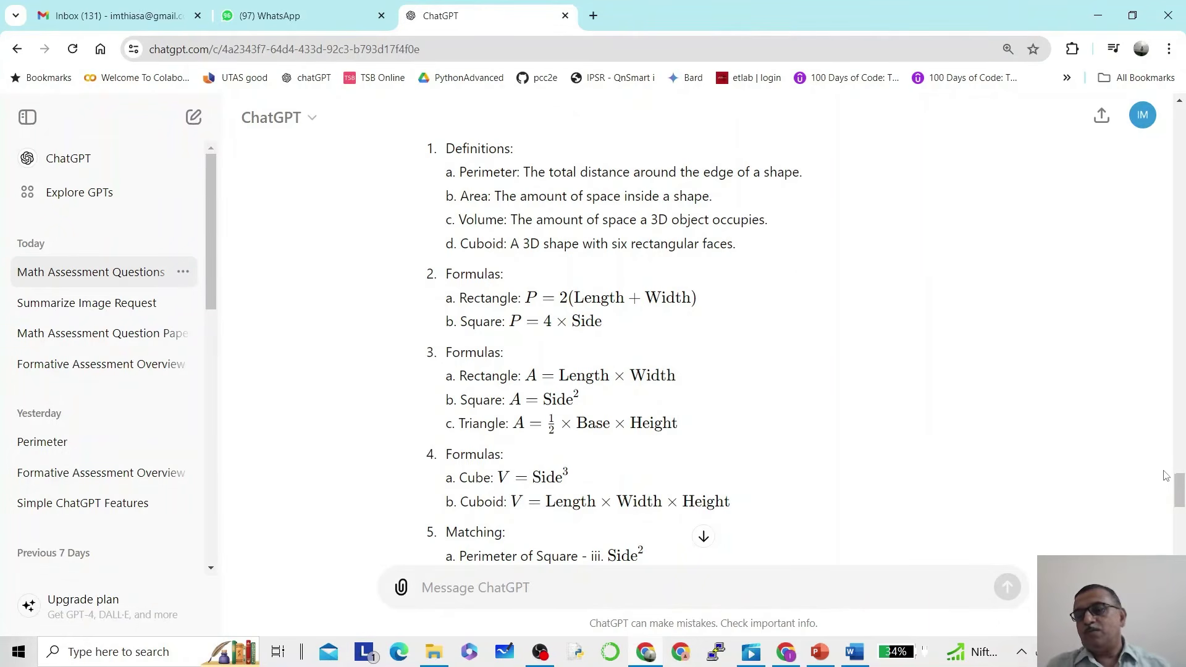
drag(1178, 486, 1178, 531)
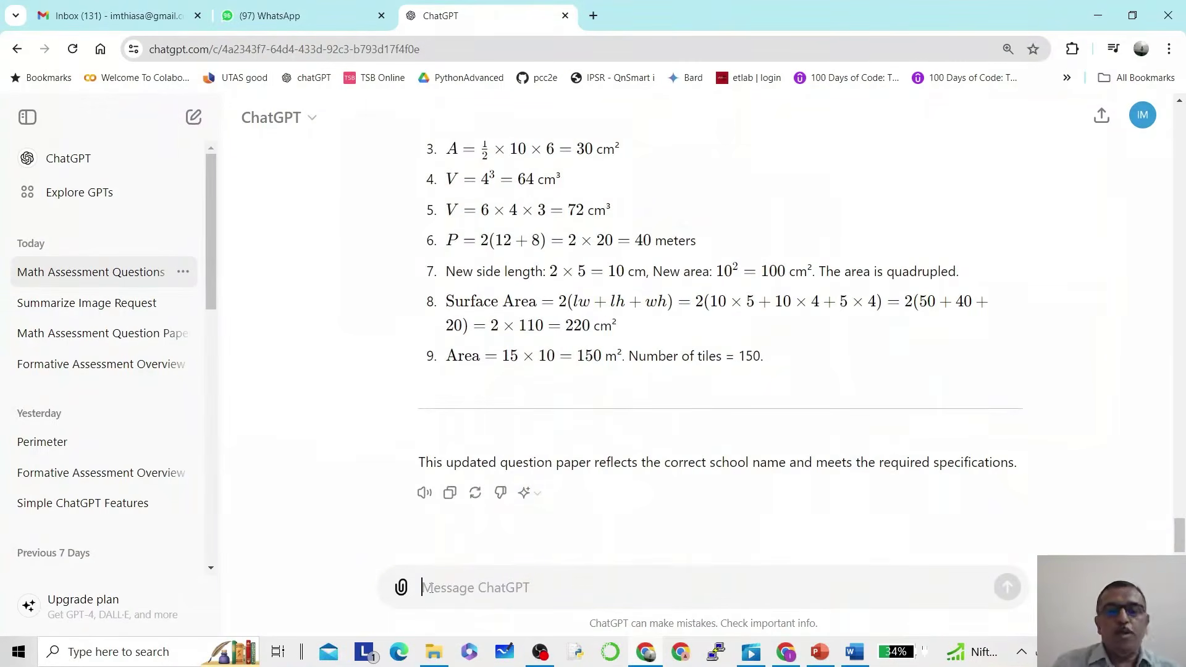
Begin a new follow-up message with "I have found one student to be week".
click(431, 587)
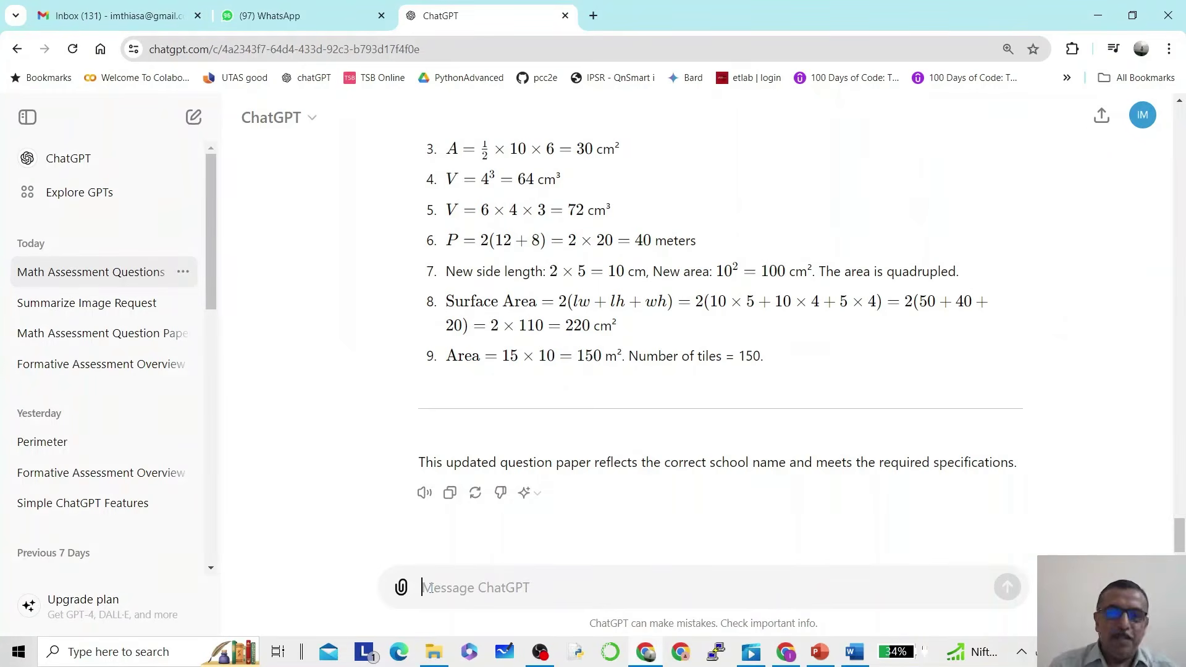
text(I)
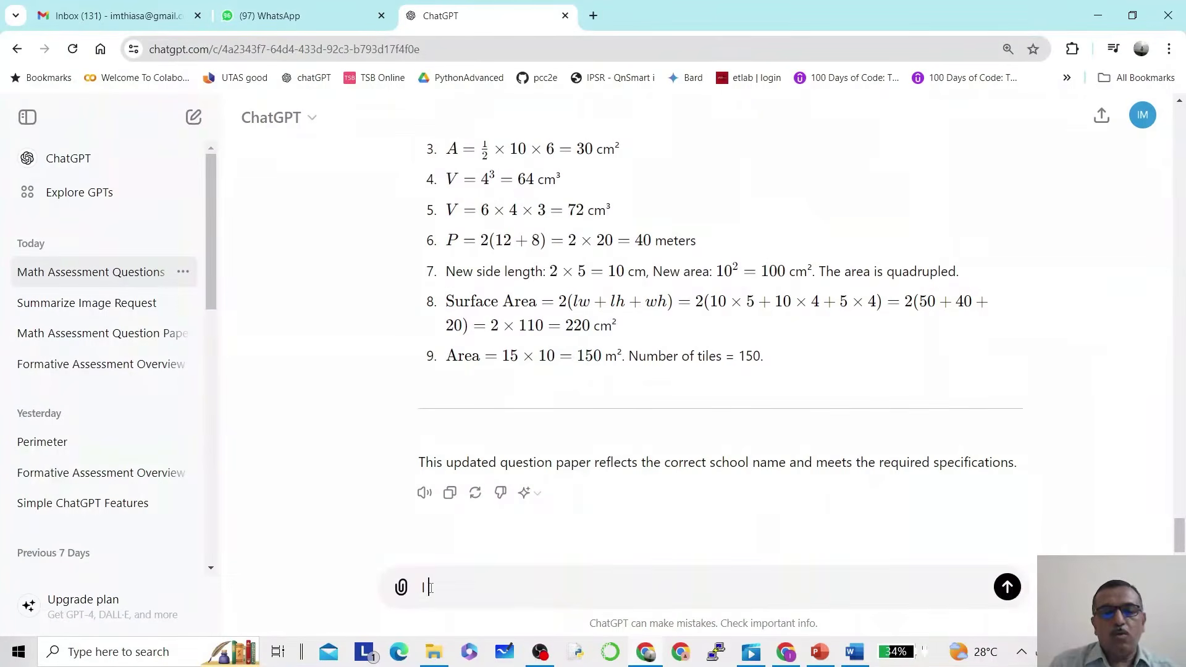
key(BackSpace)
text(I have)
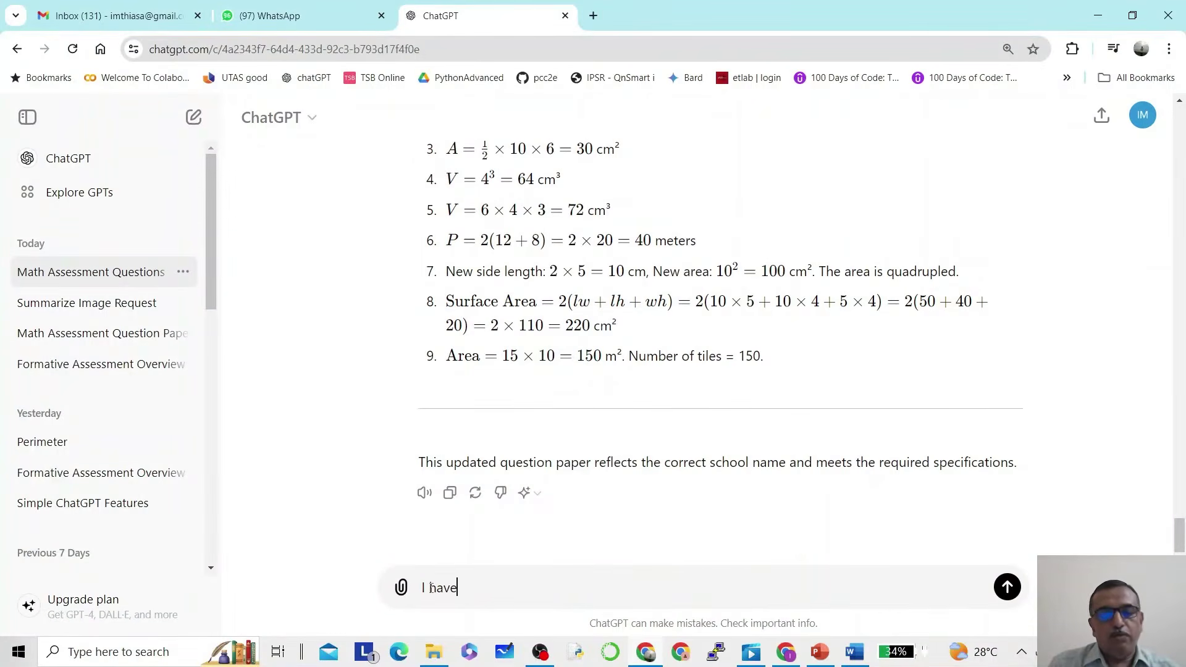
text( found one)
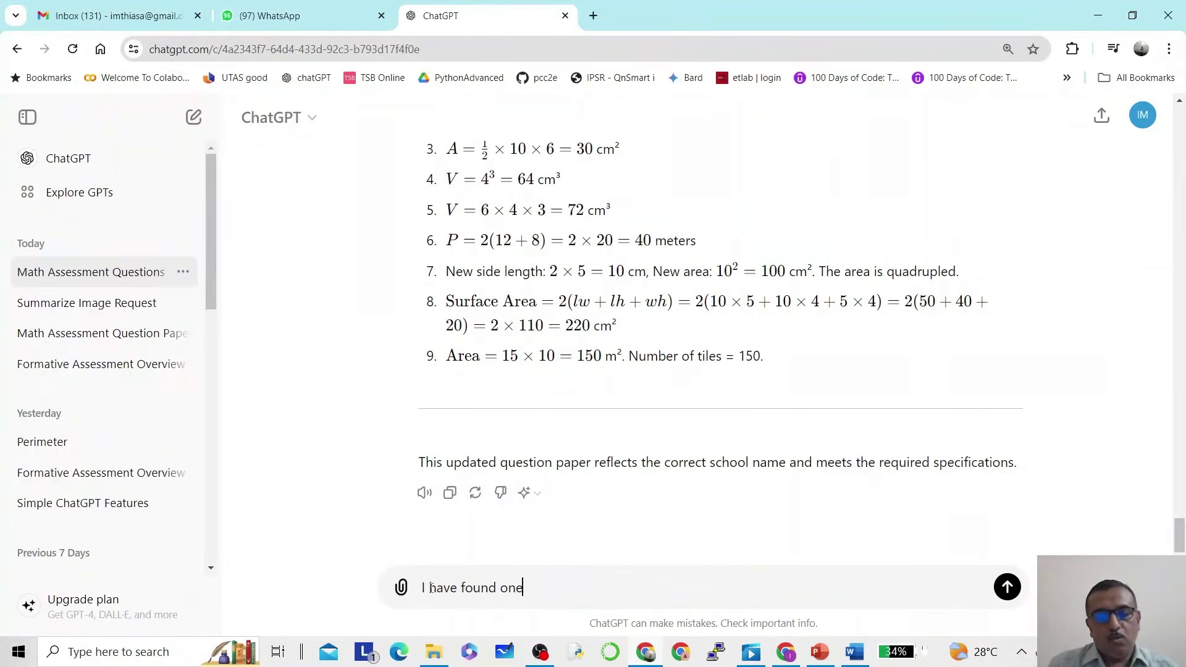
text( student to)
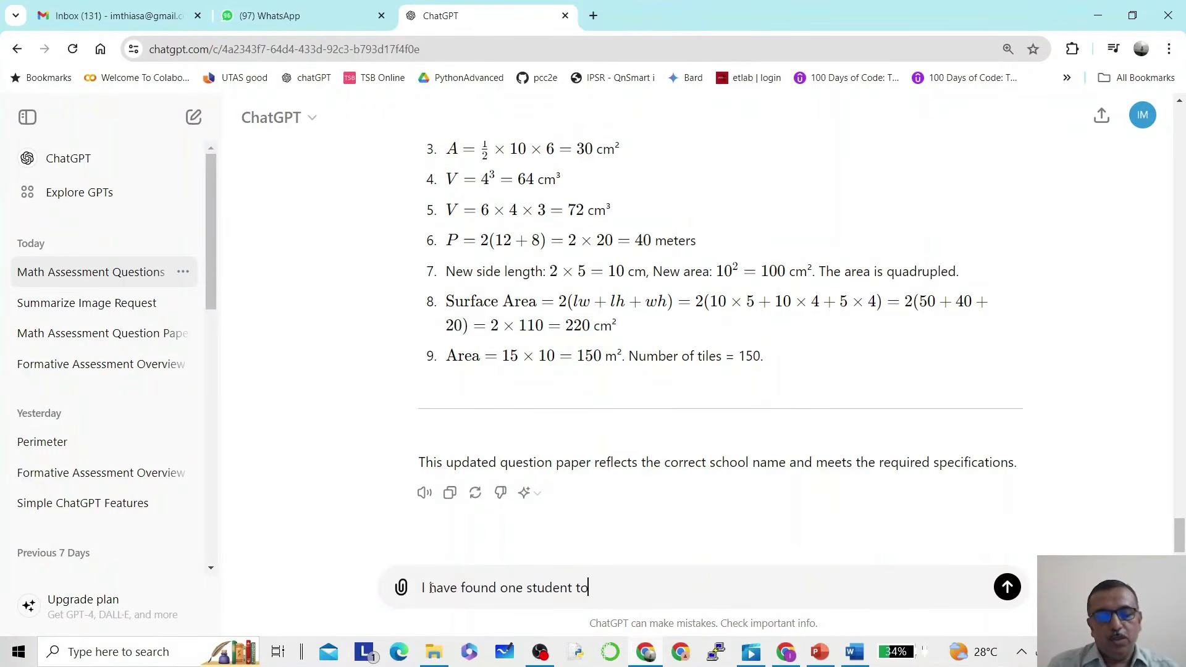
text( be week)
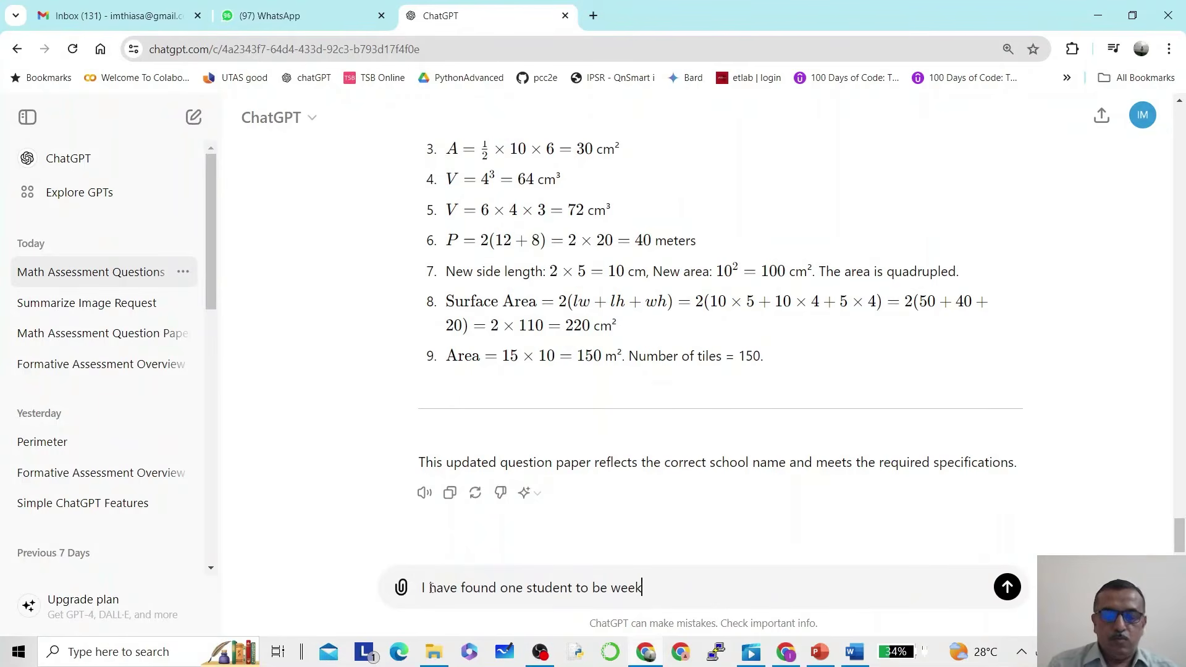
Continue the message about the weak student with ", can you generate few simple questions in perimeter".
text(, ca)
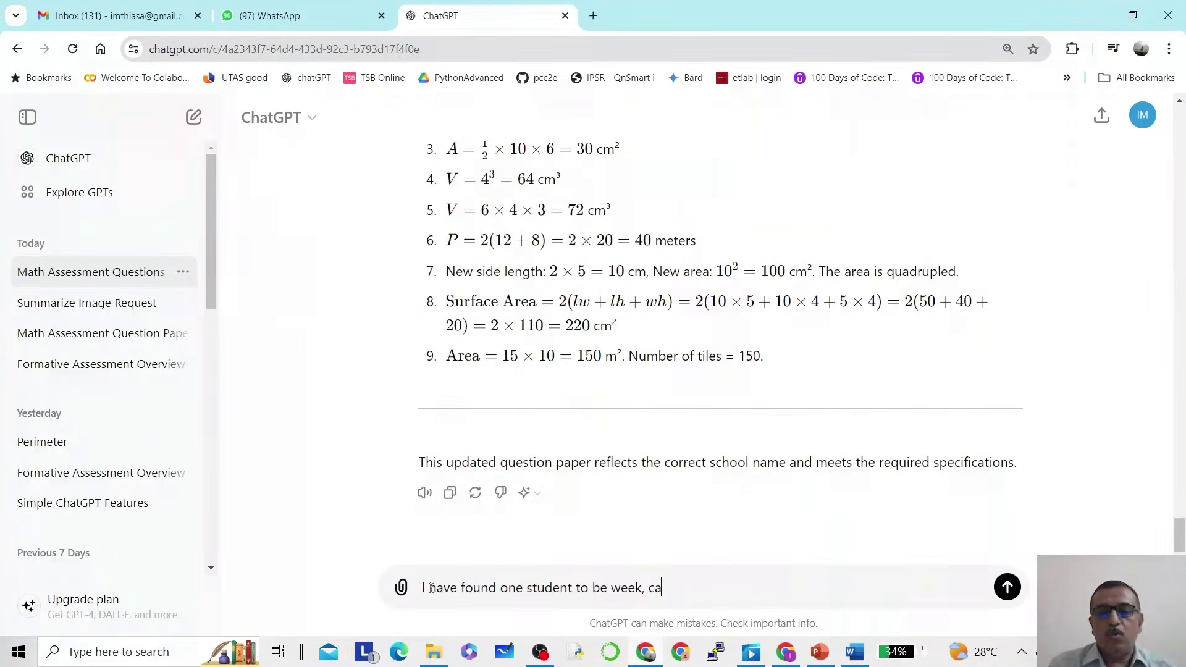
text(n)
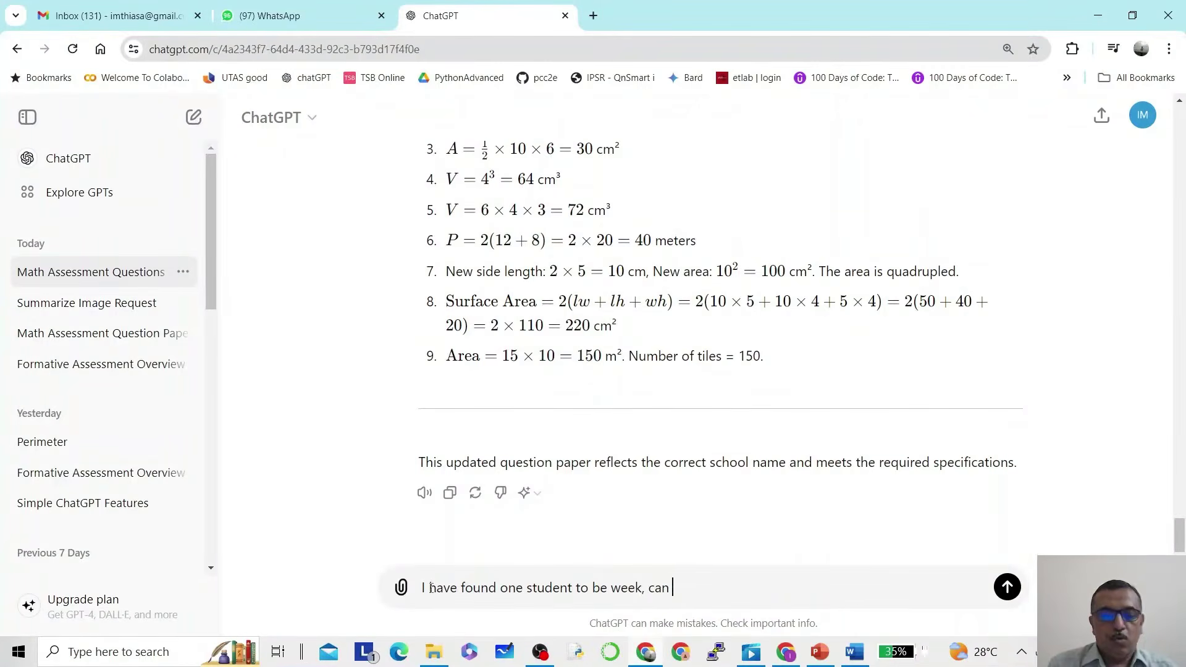
text( you gener)
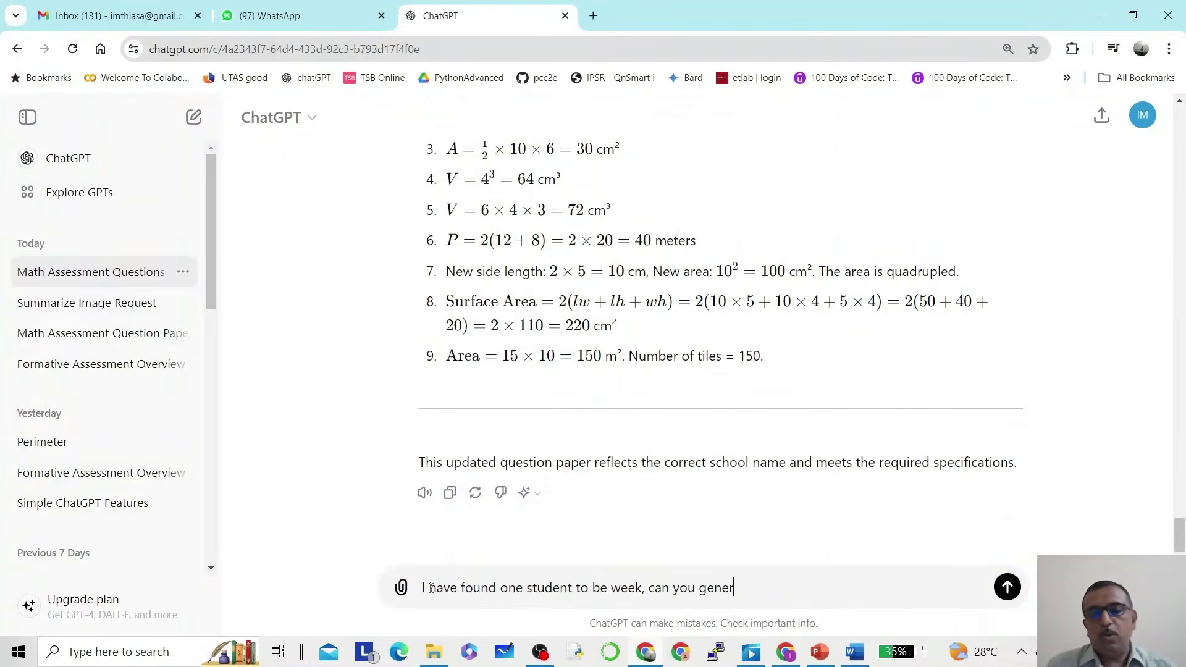
text(ate fe)
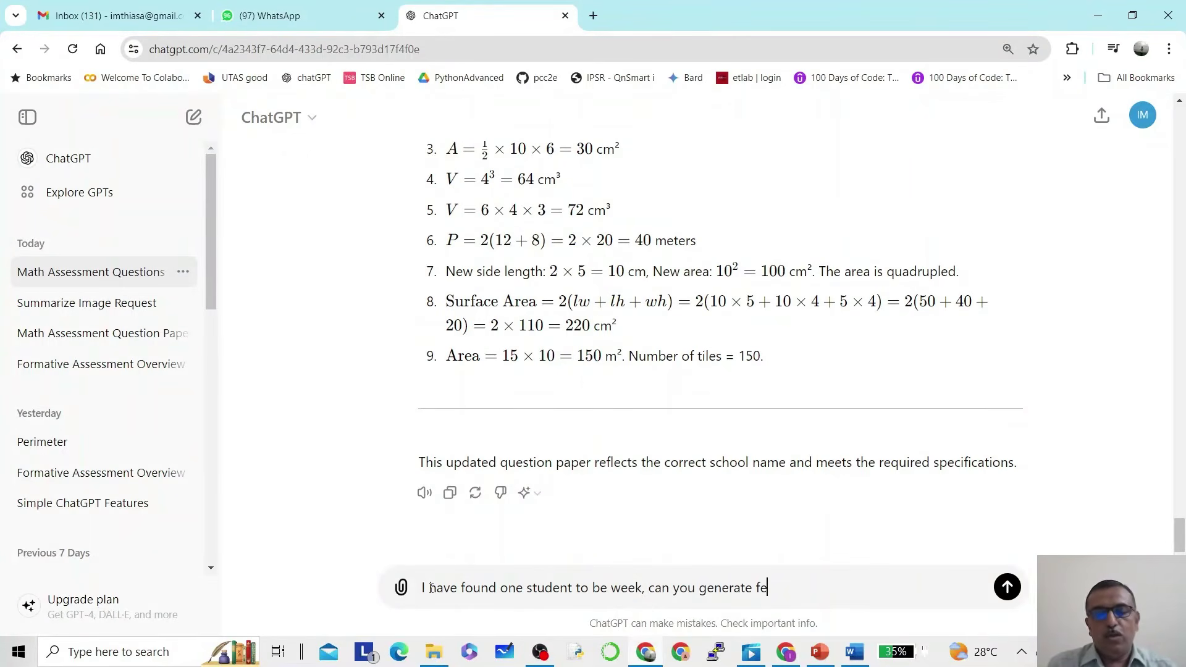
text(w s)
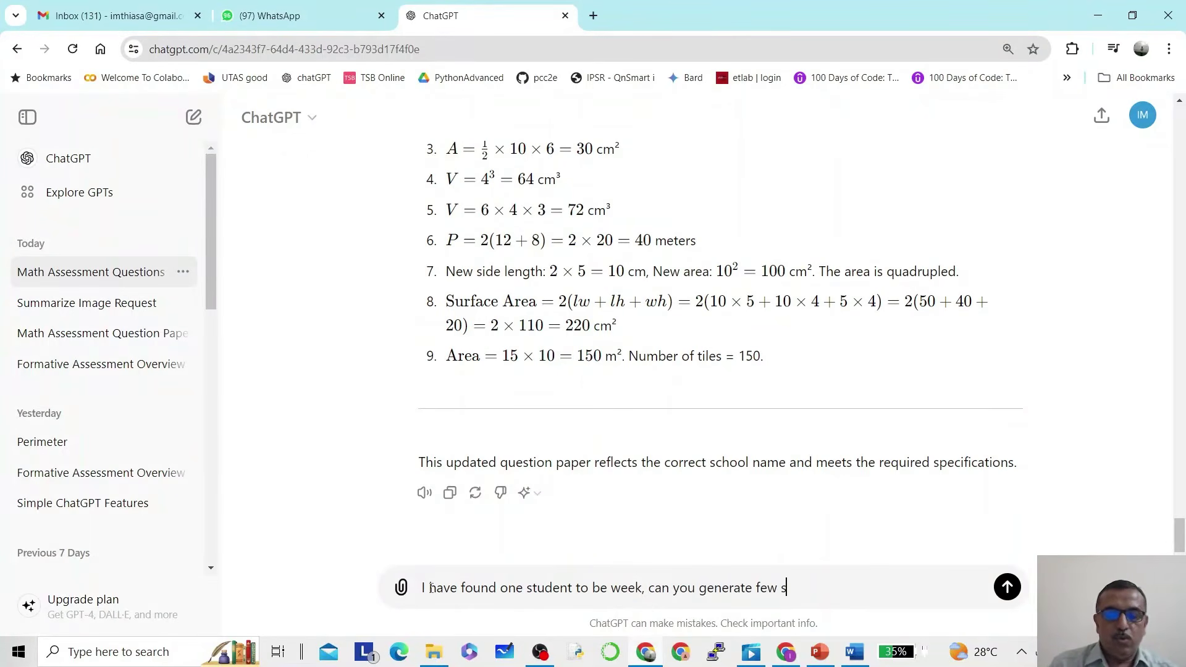
text(imple q)
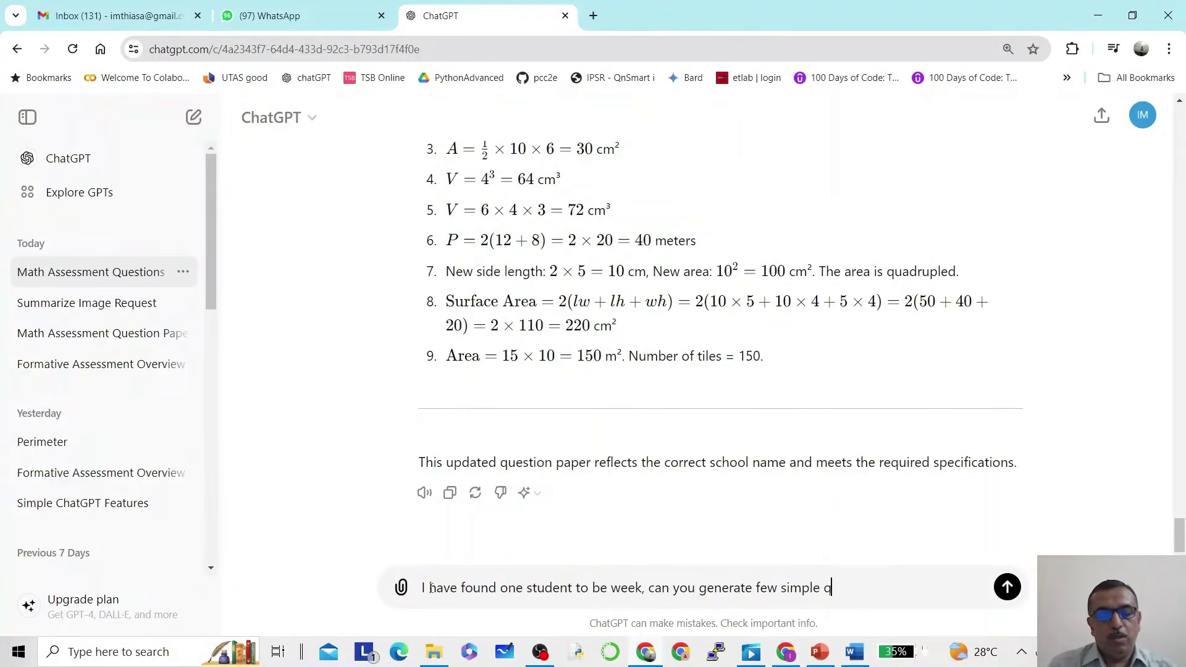
text(uestions )
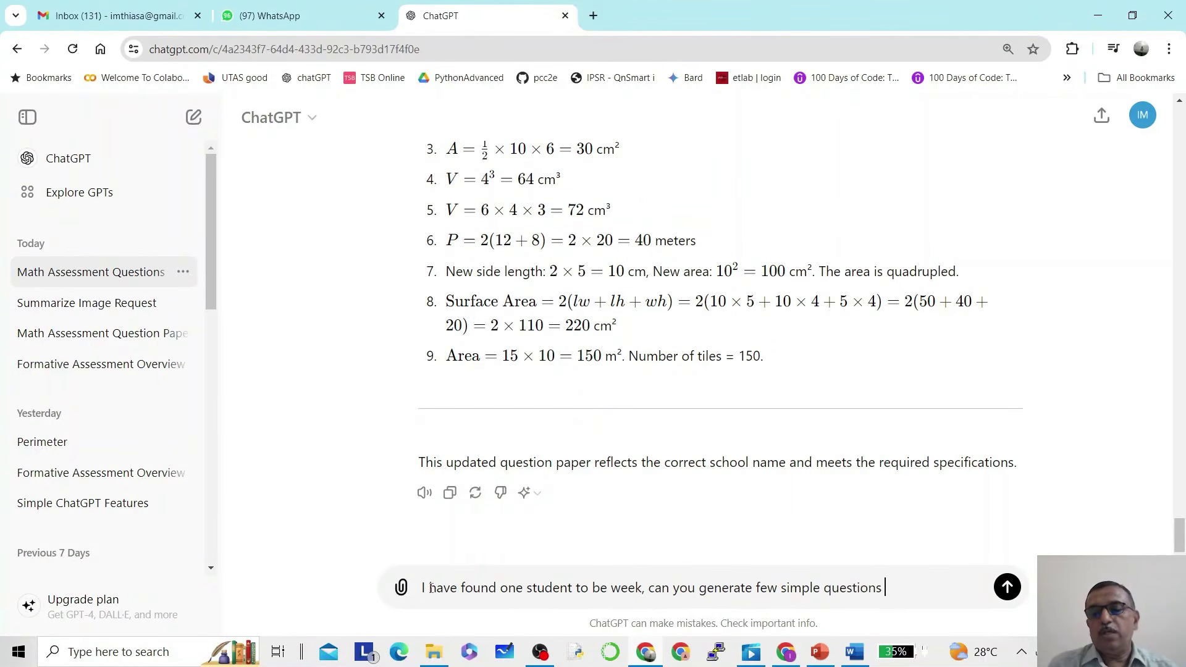
text(in p)
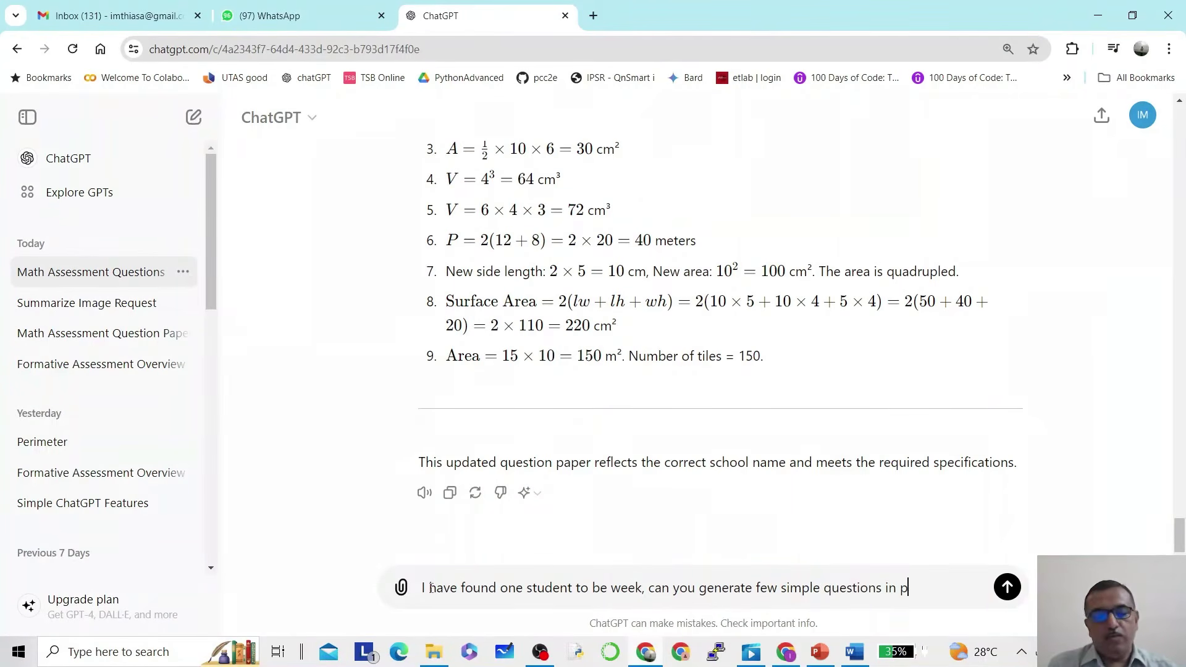
text(erimeterimetr)
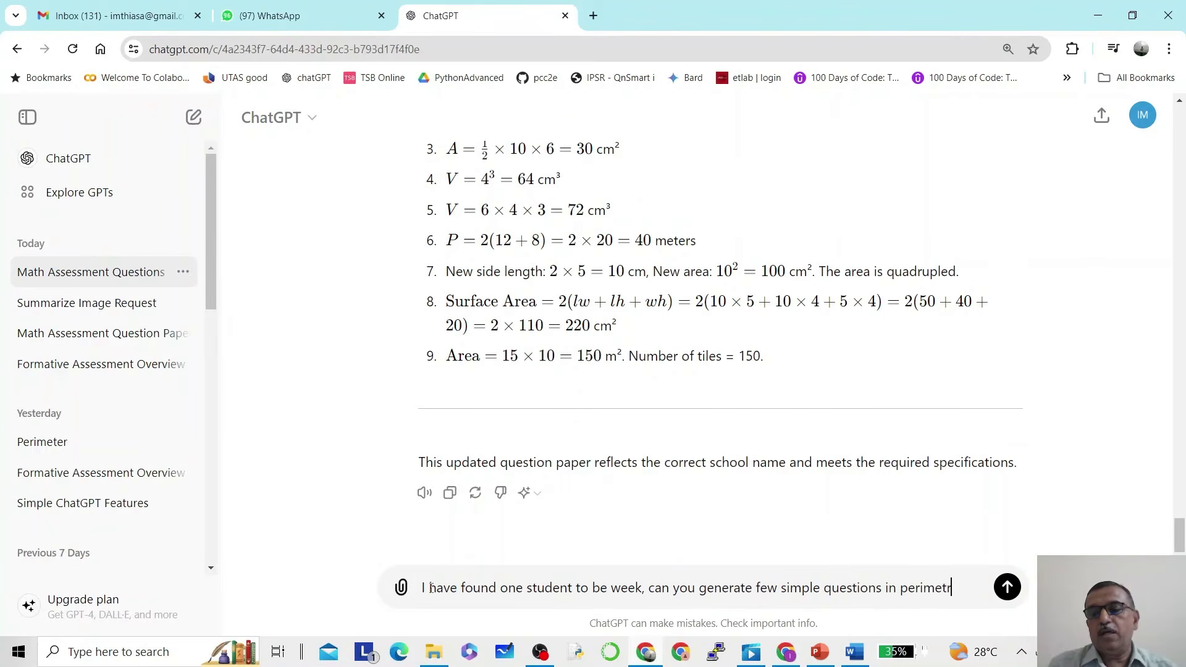
Complete the message with "and area of rectangle so that he will feel confident" and submit it.
text(d ar)
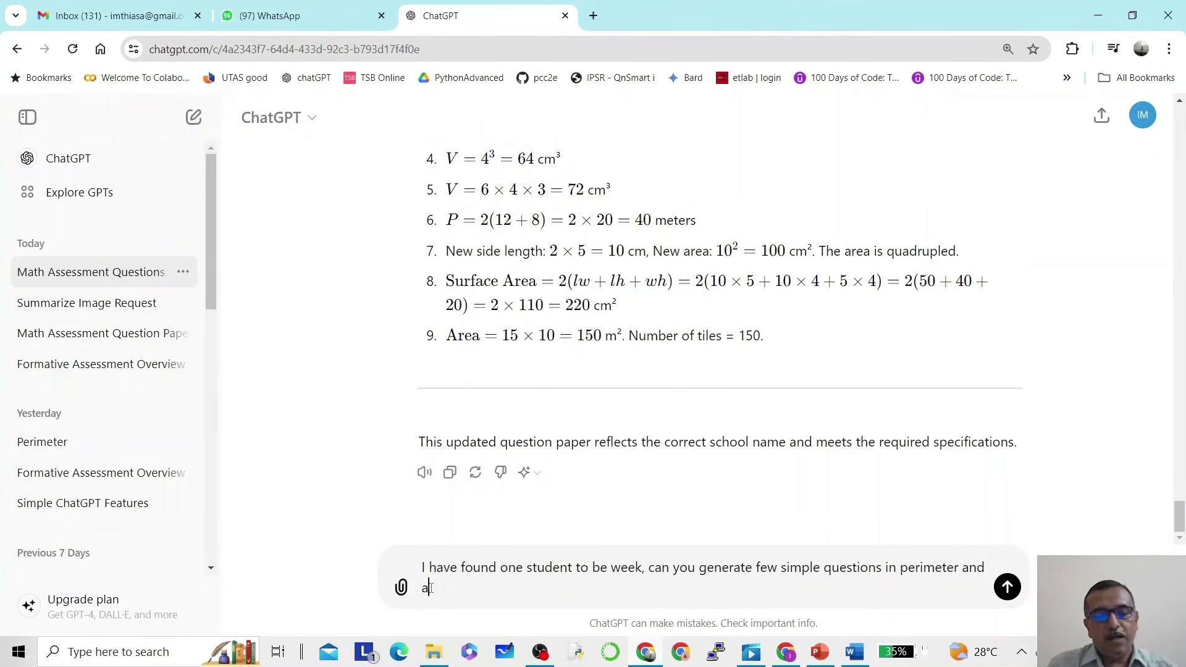
text(ea of re)
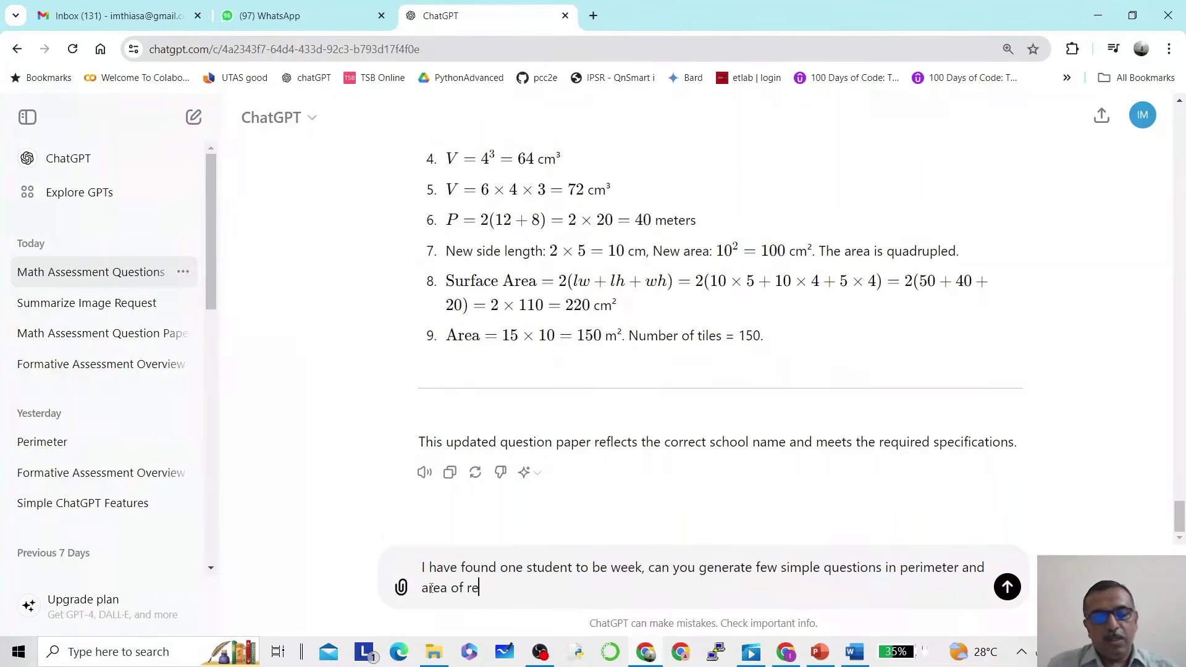
text(ctangle so that)
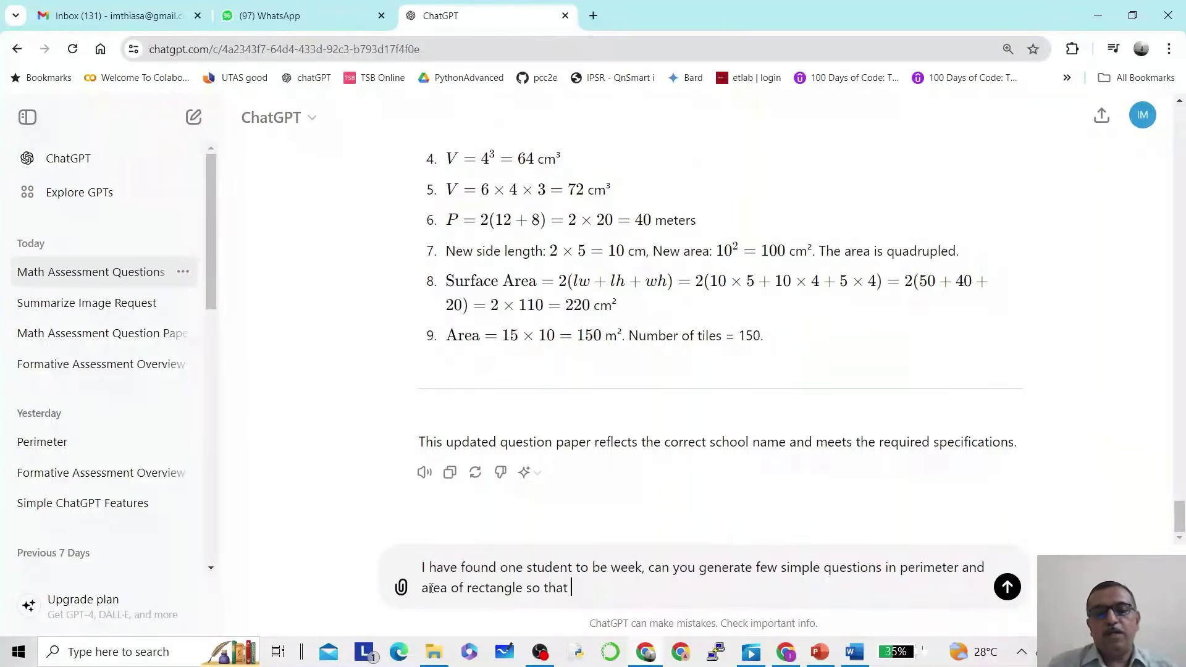
text( he will)
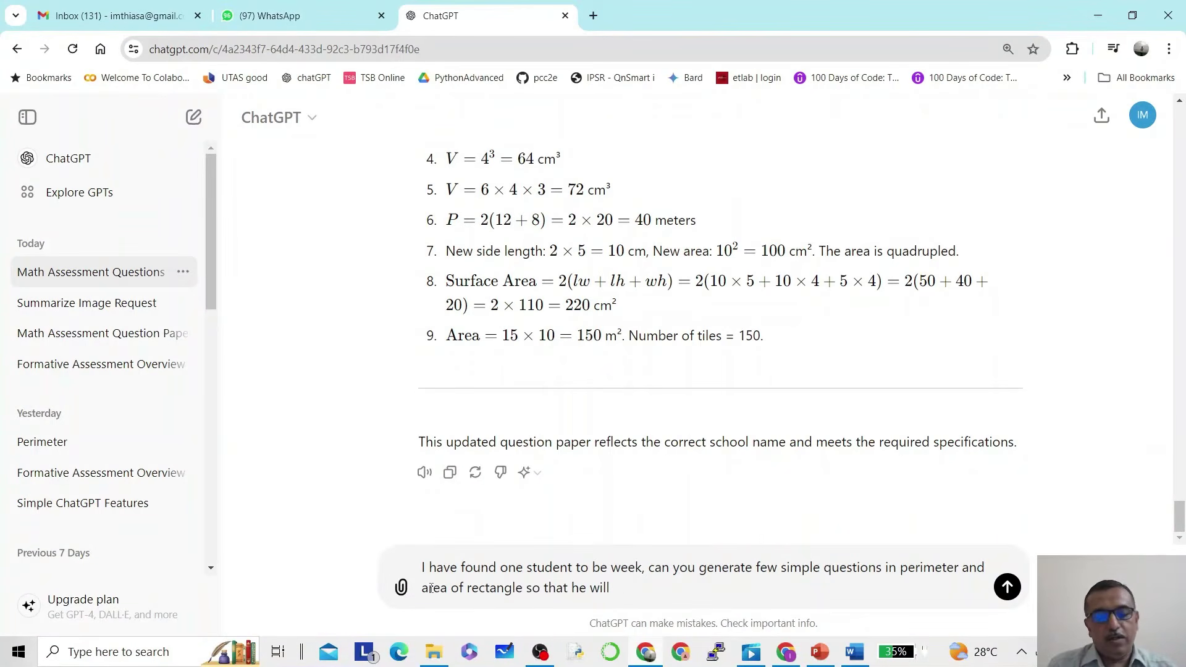
text( feel conf)
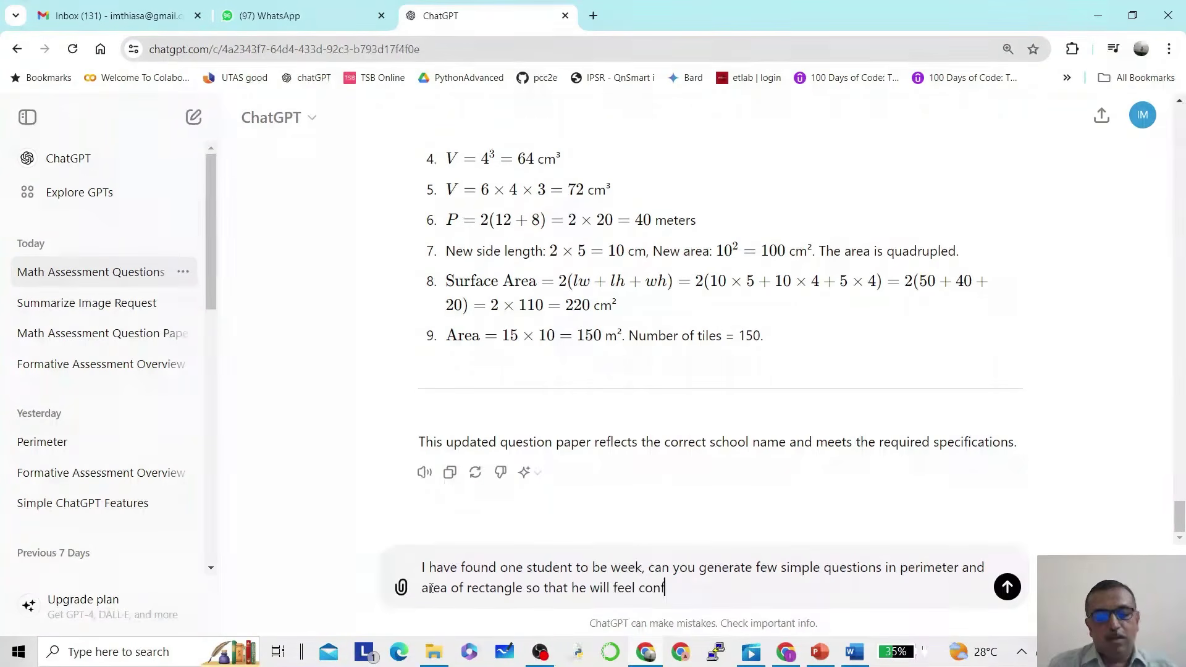
text(inc)
key(BackSpace)
text(dent)
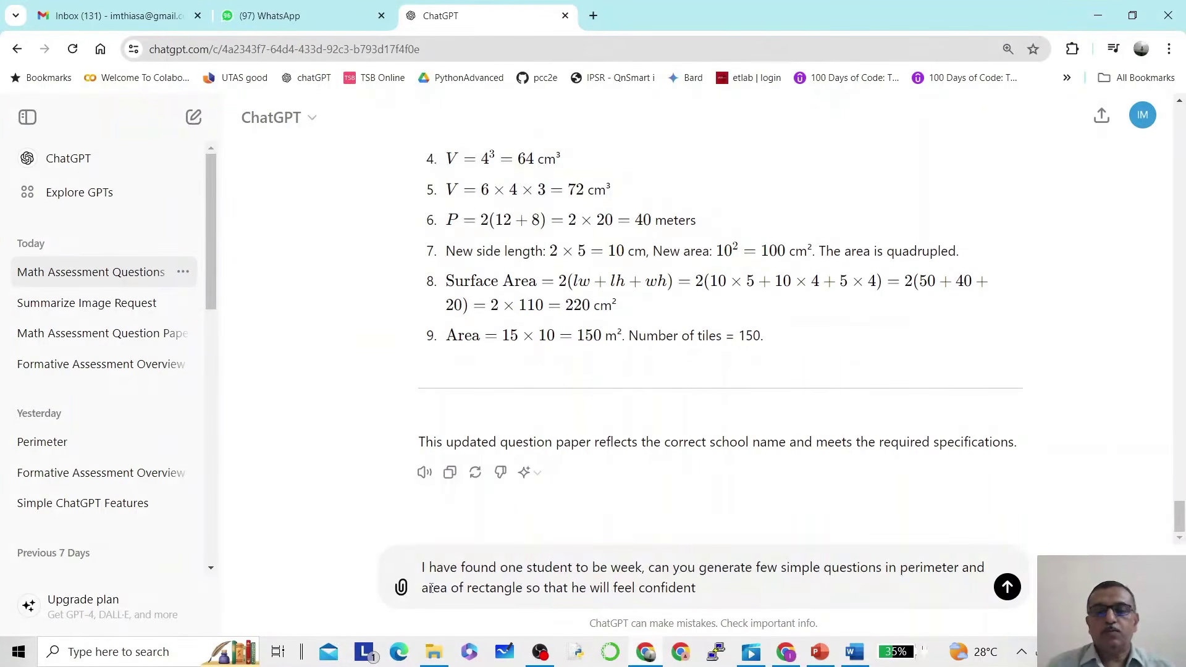
key(Return)
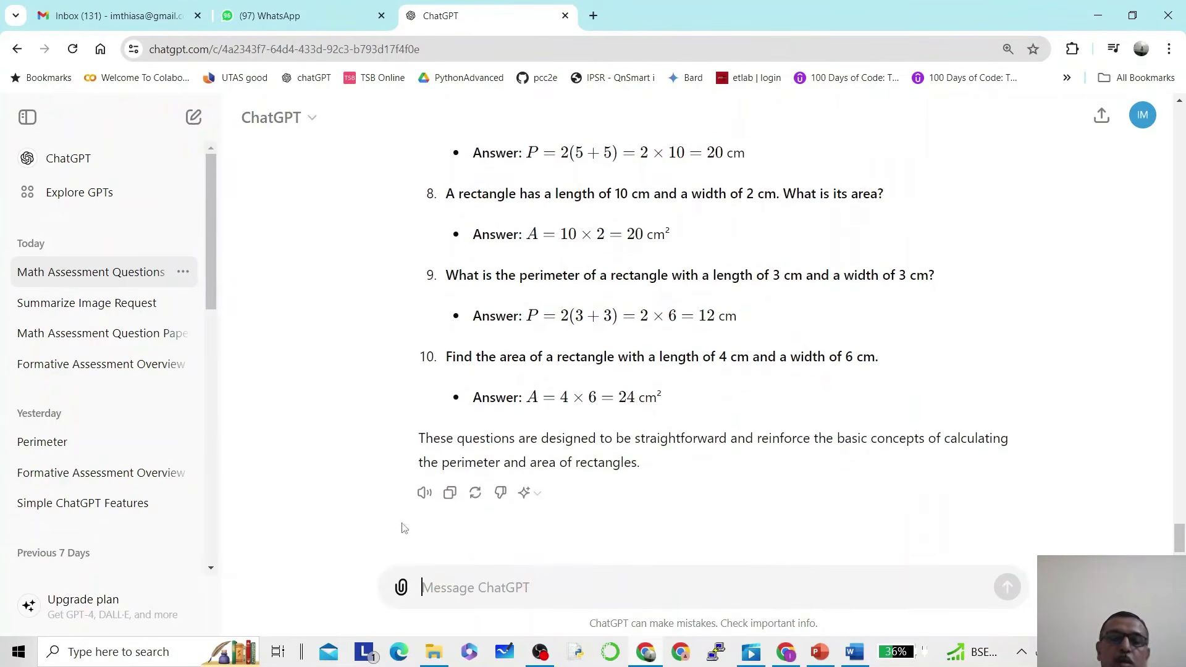
Submit the follow-up message "Thank you, I want only the questions".
text(T)
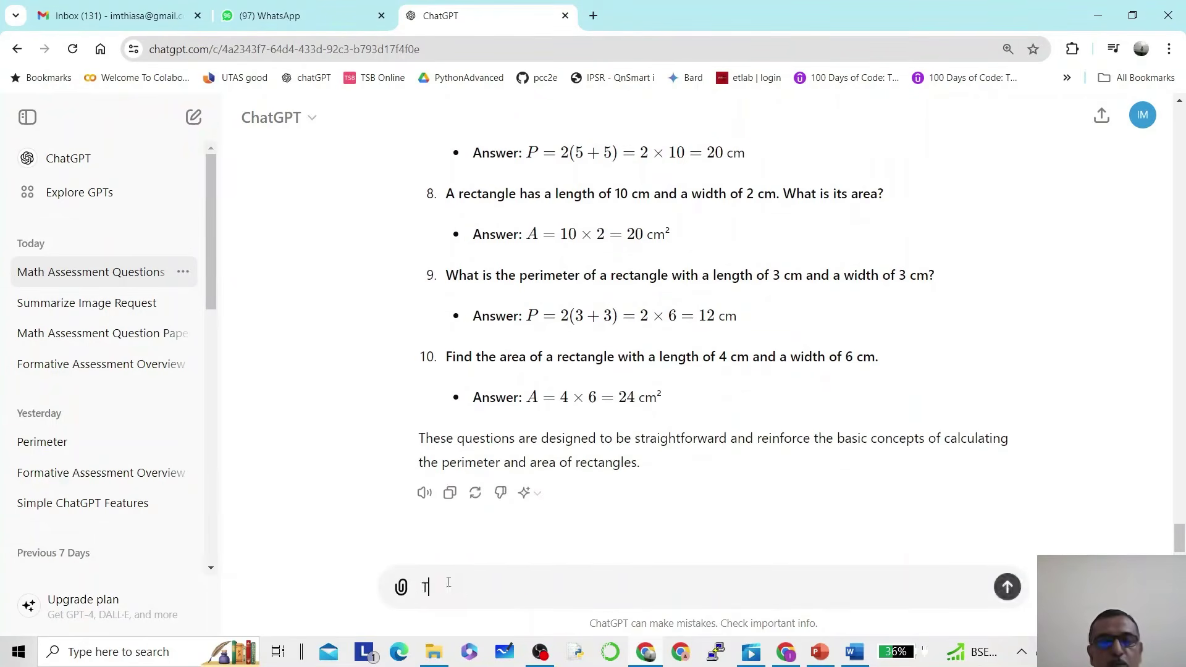
text(hank y)
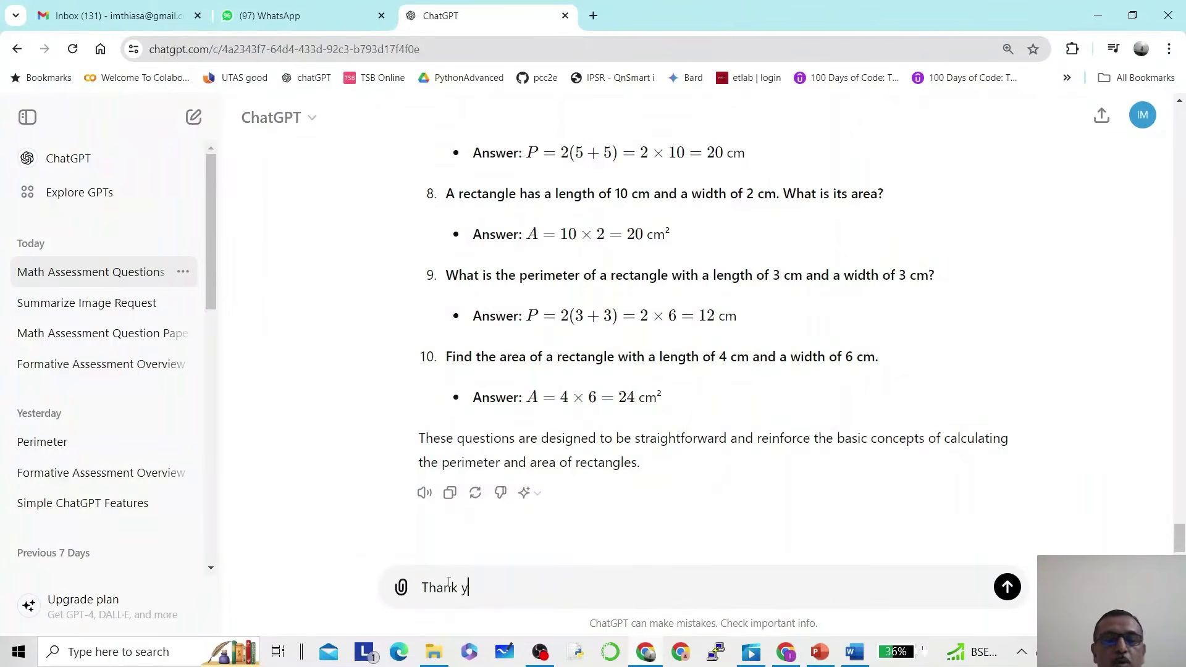
text(ou, )
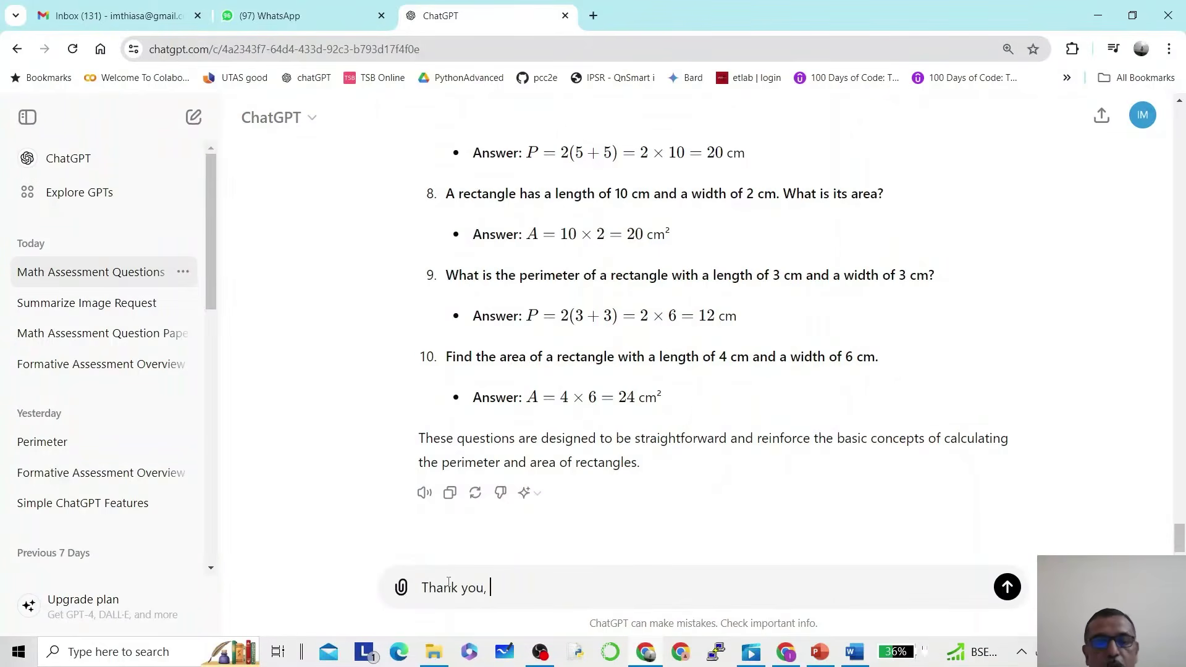
text(I want)
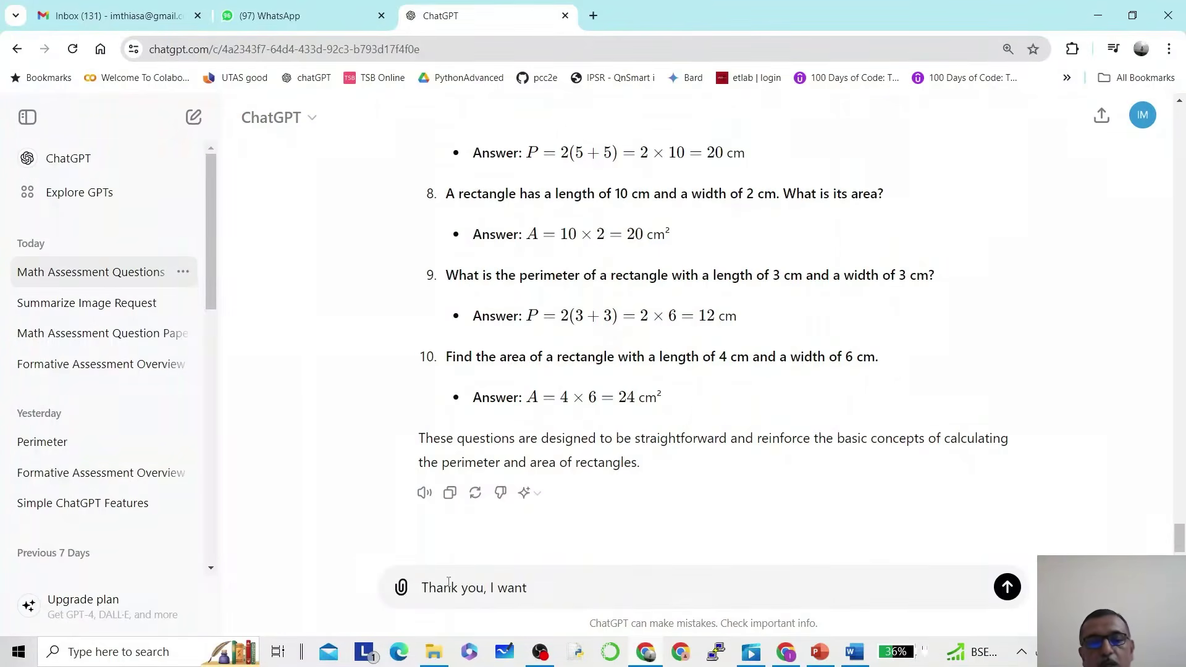
text( only the w)
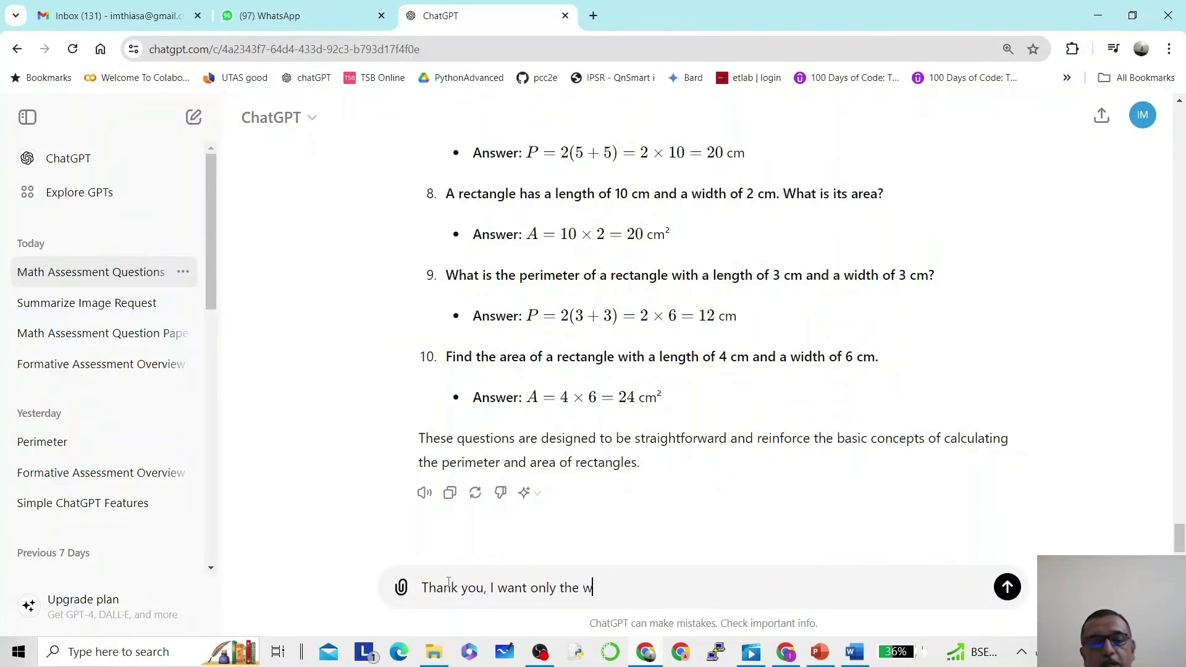
key(BackSpace)
text(questions)
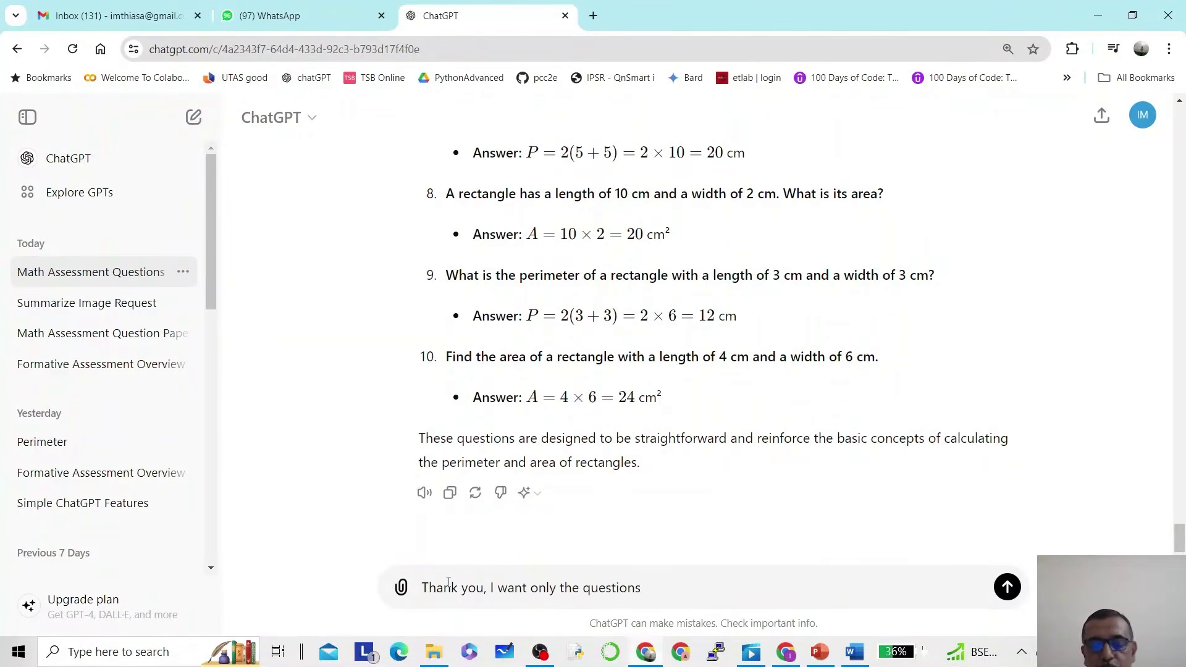
key(Return)
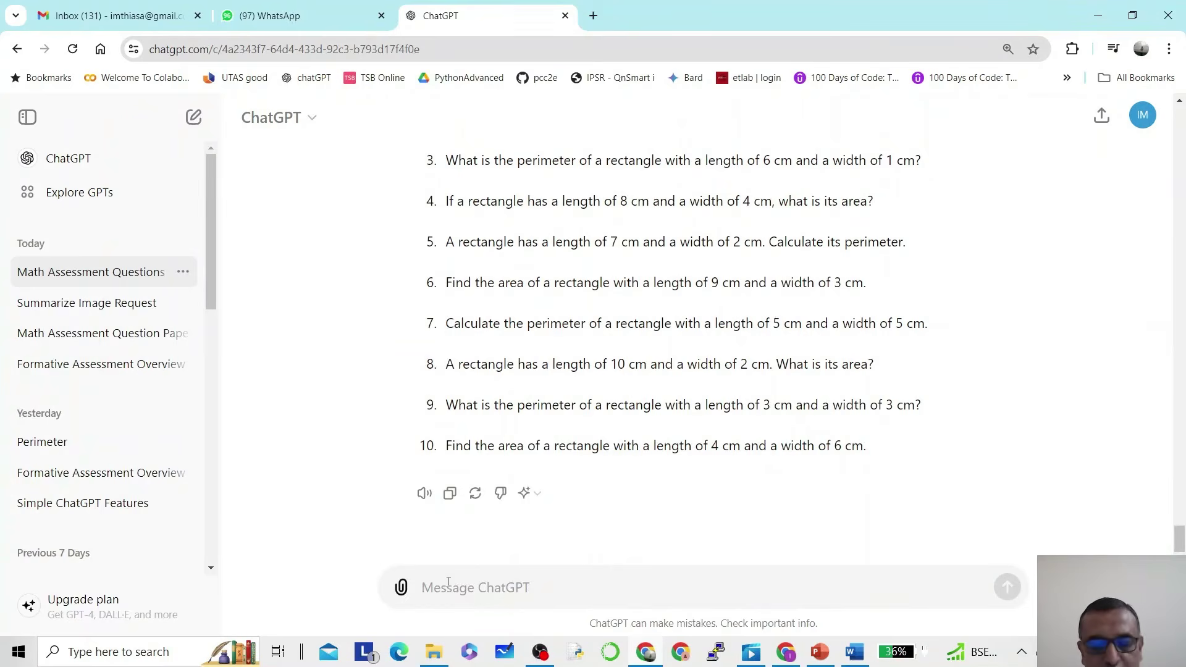
text(Could )
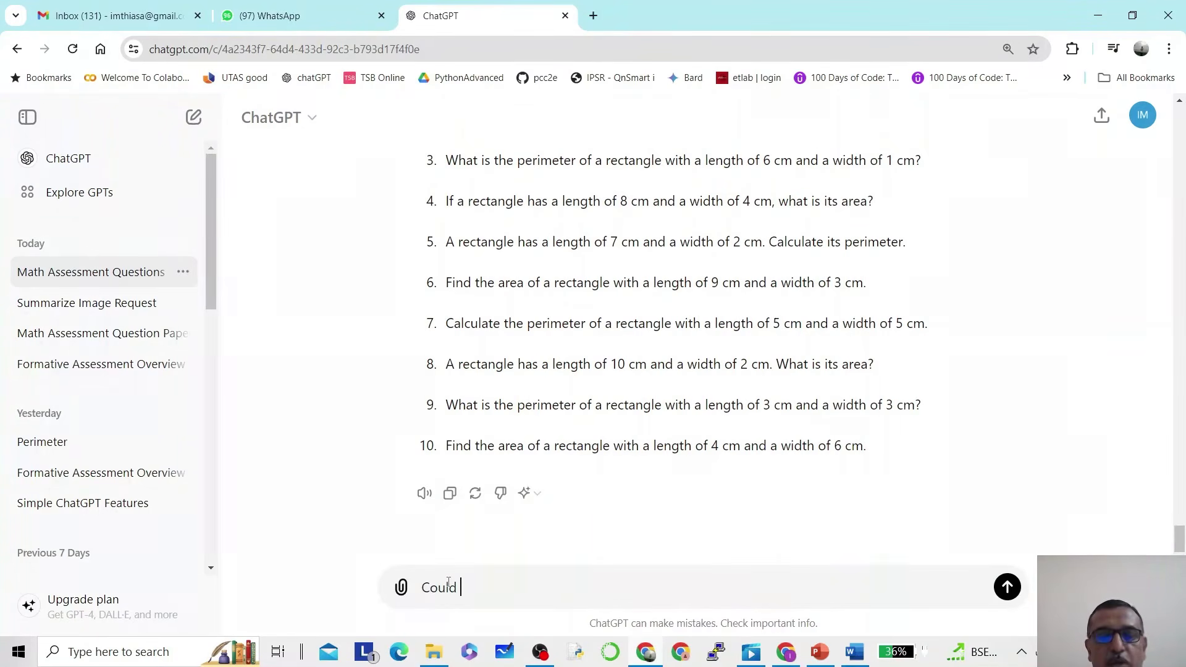
text(you)
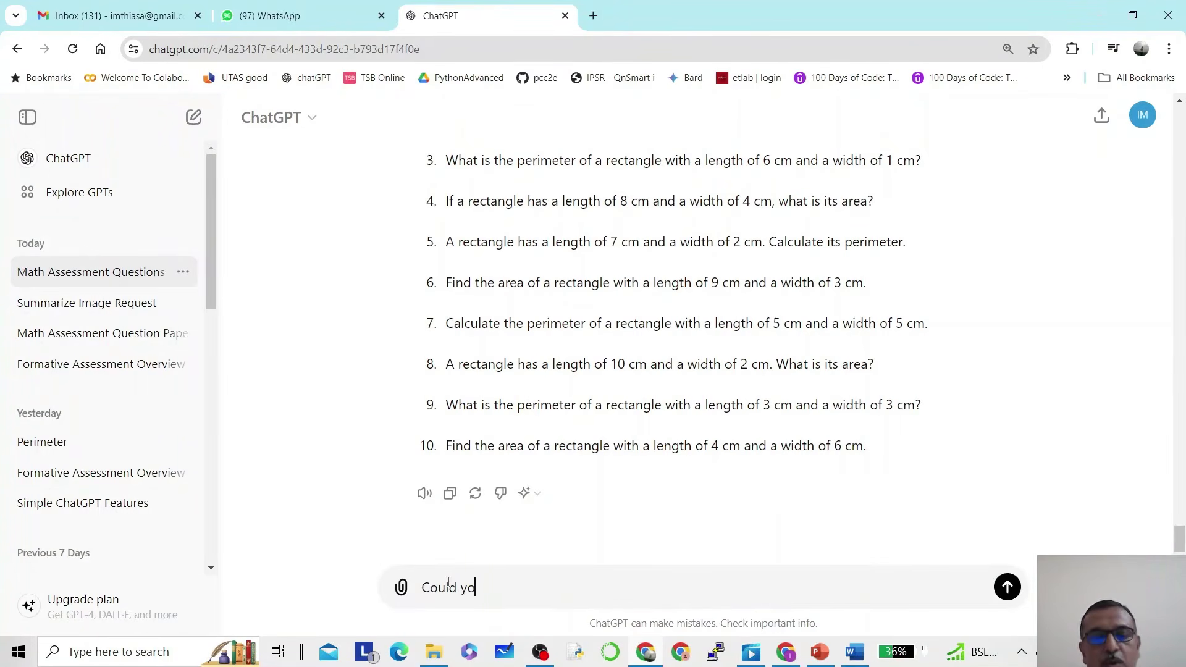
key(BackSpace)
key(BackSpace)
key(BackSpace)
key(BackSpace)
key(BackSpace)
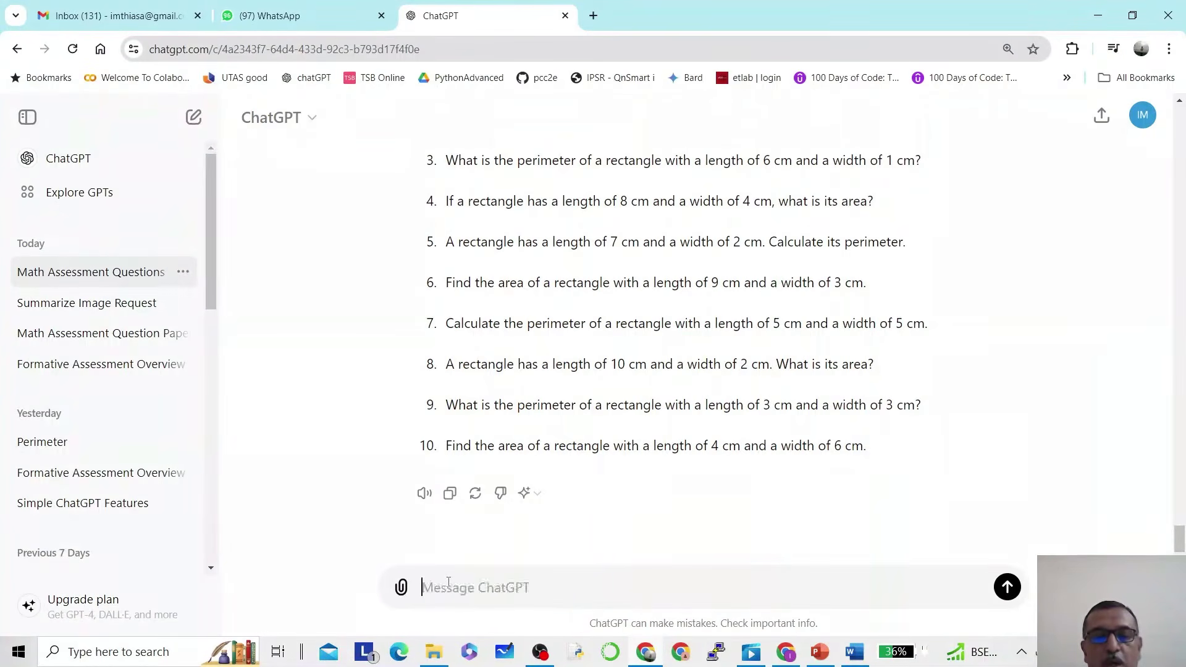
text(I will)
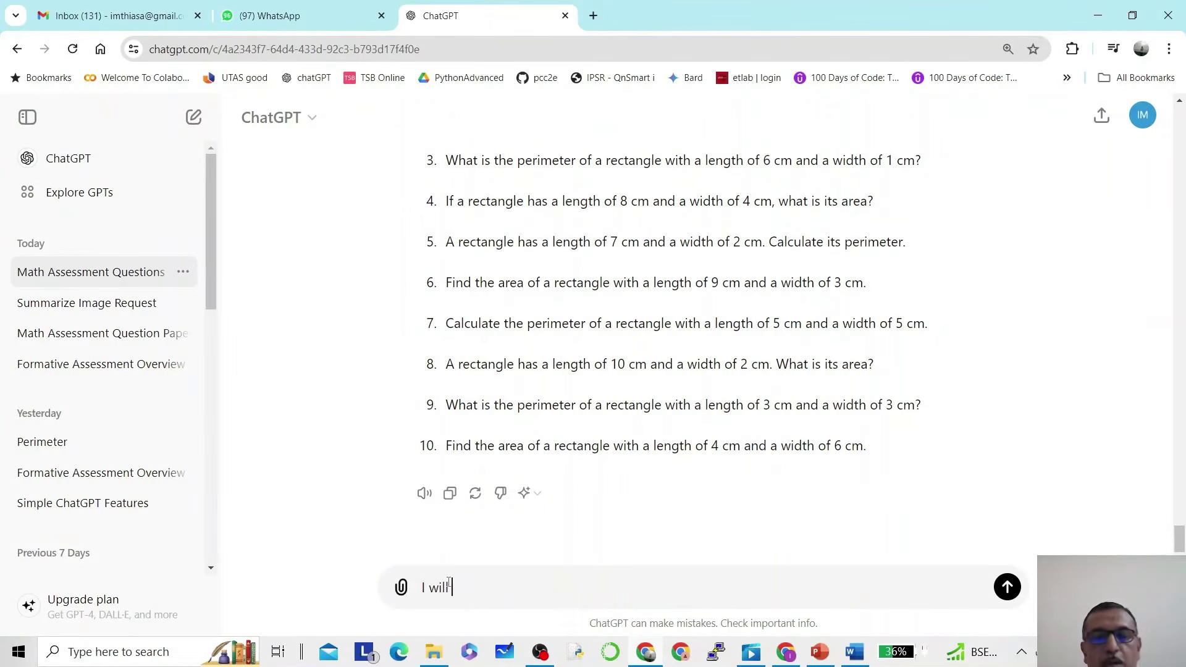
key(BackSpace)
key(BackSpace)
key(BackSpace)
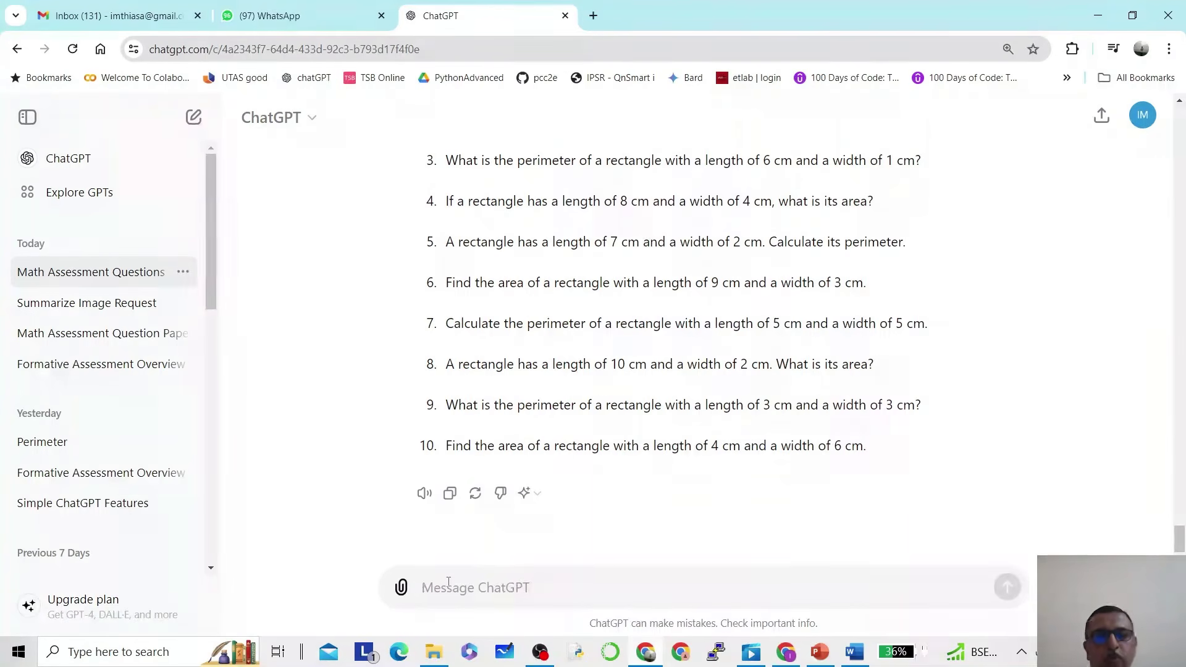
Begin a new follow-up message with "My student have answered all the above 10 questions, can".
text(My stu)
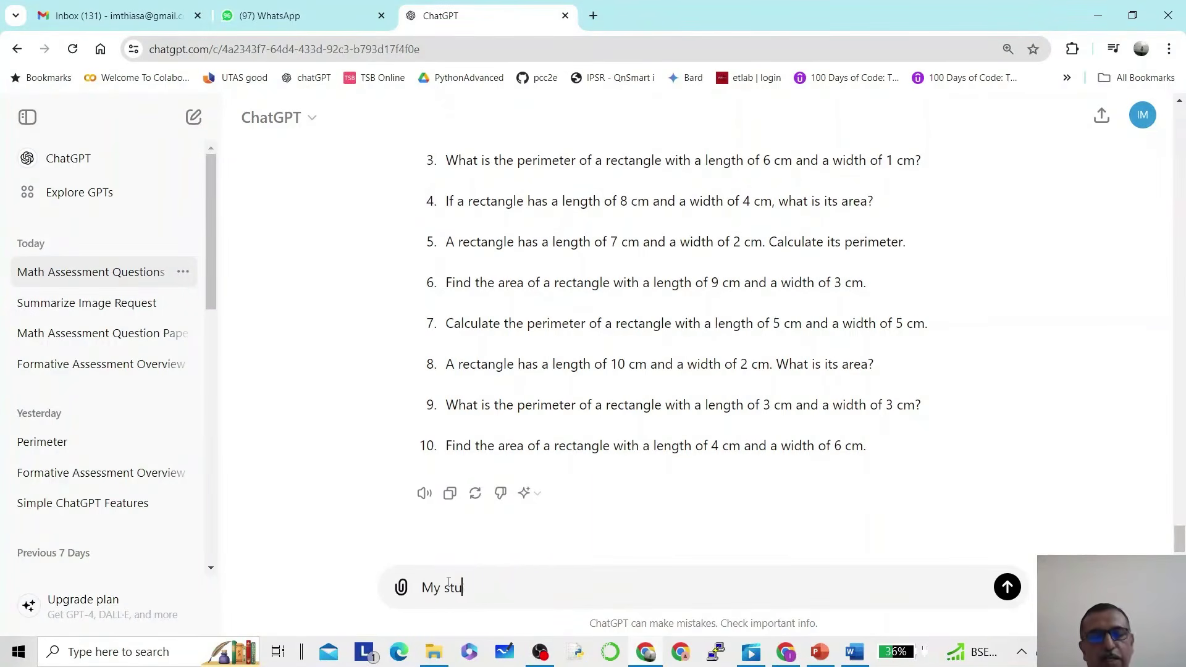
text(dent have)
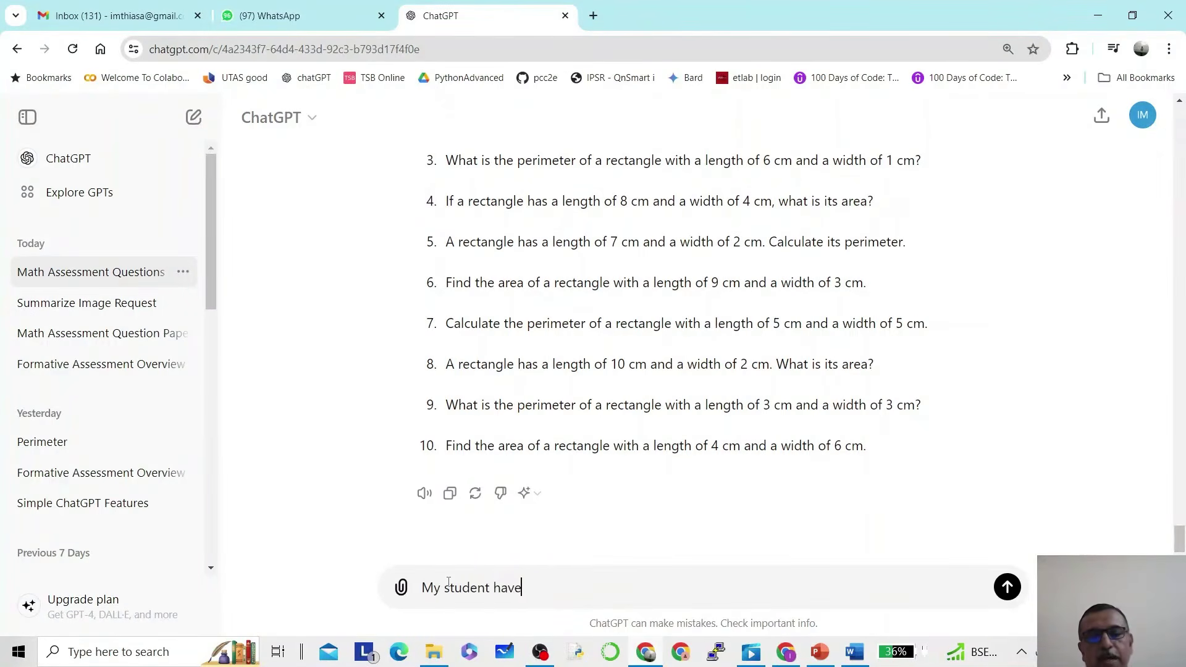
text( answer)
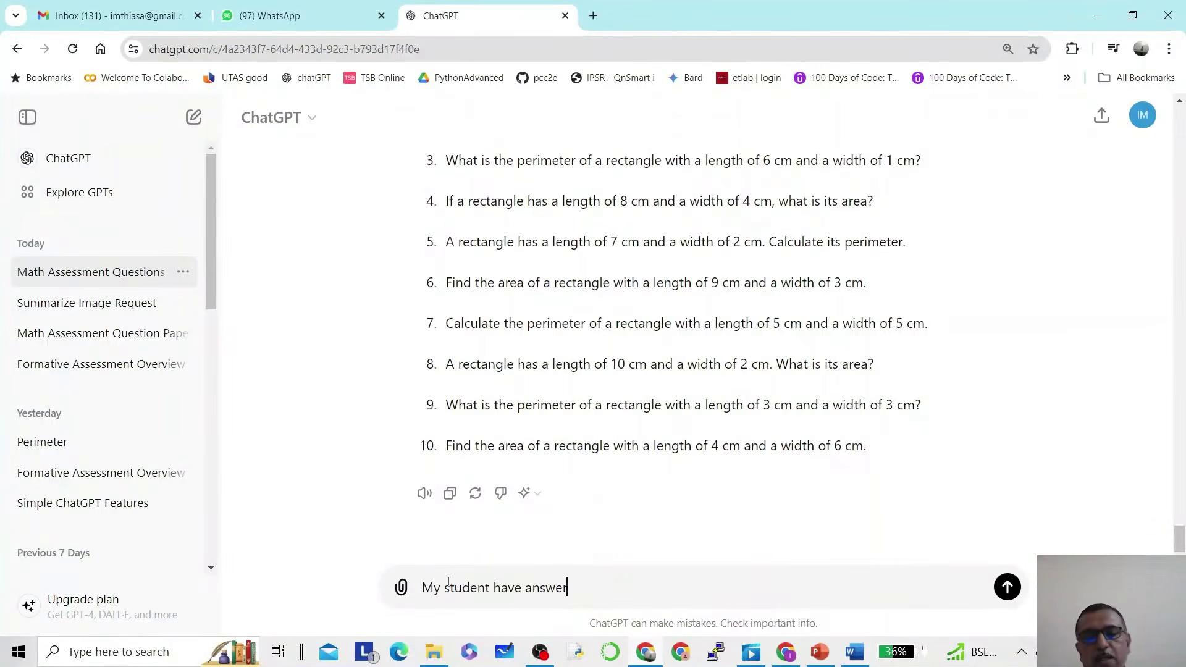
text(ed all the above)
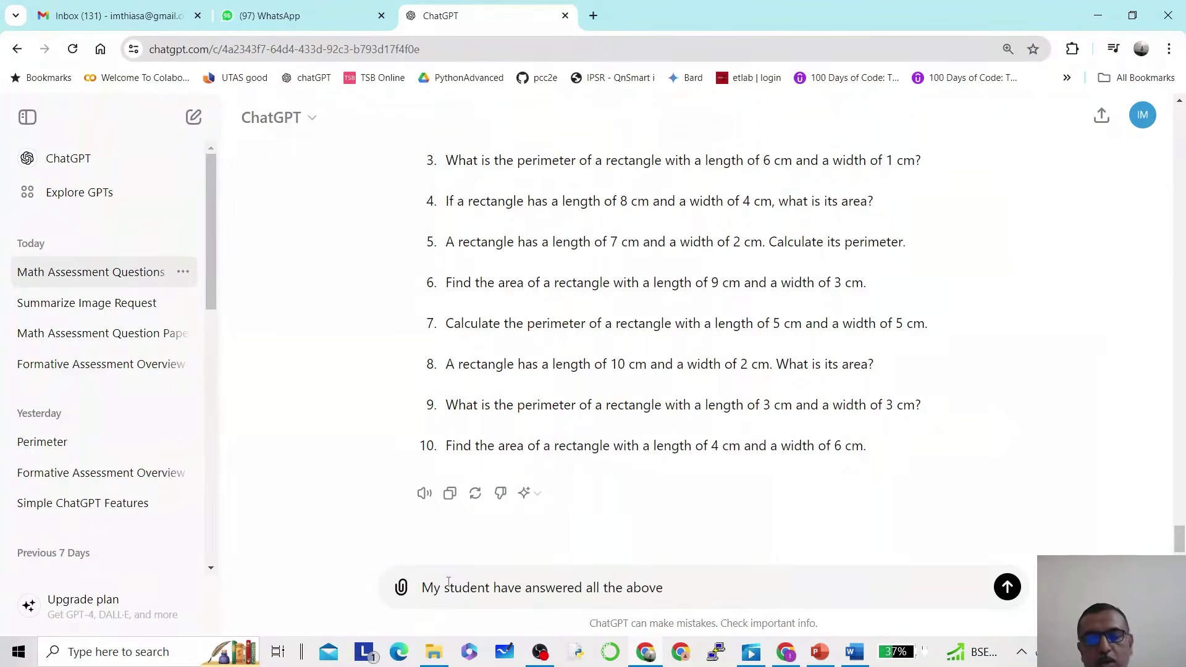
text( 10 quest)
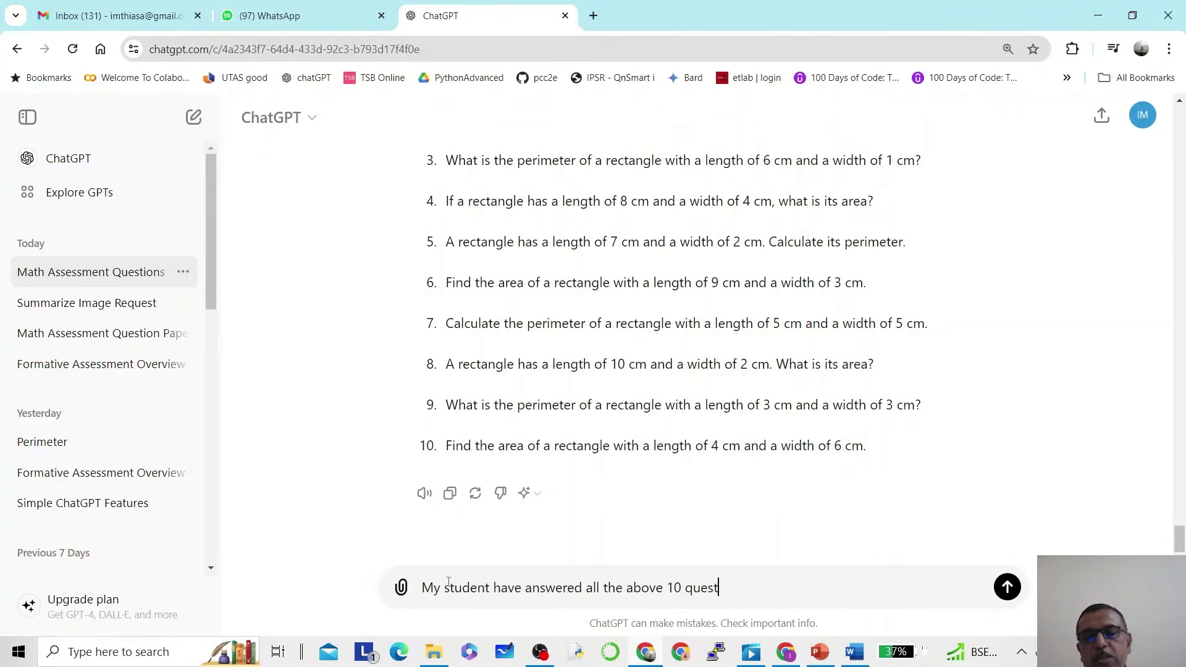
text(ions, canyo)
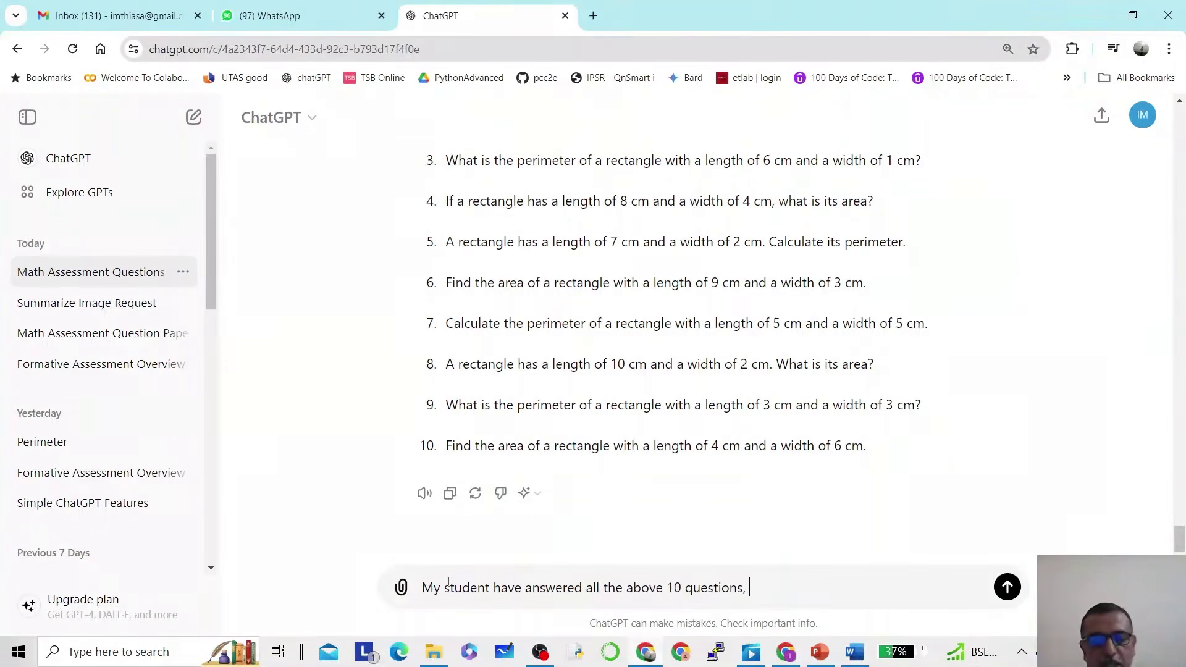
key(BackSpace)
key(BackSpace)
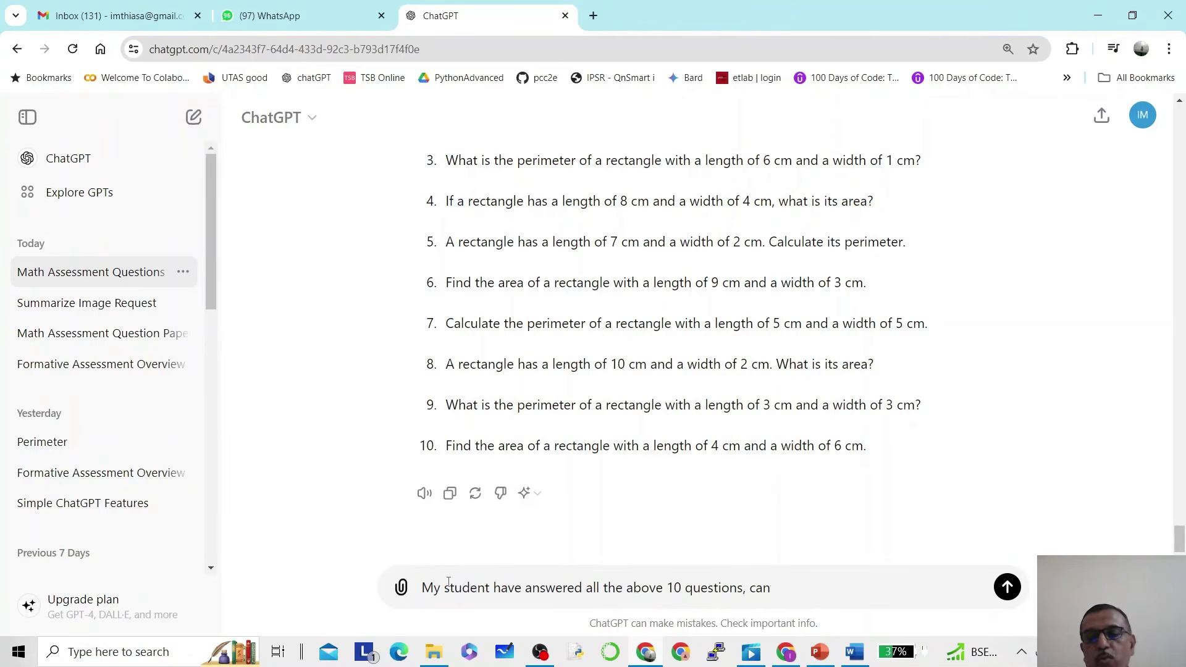
Continue the message with "you give me little more challenging question".
text(you give m)
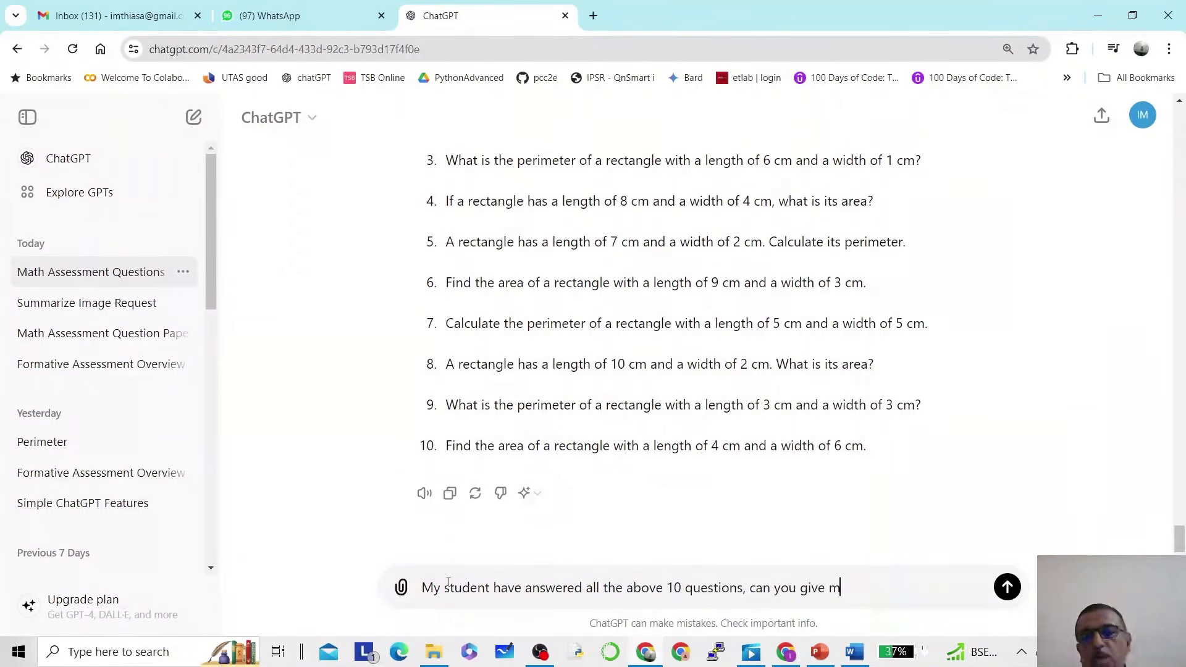
text(e li)
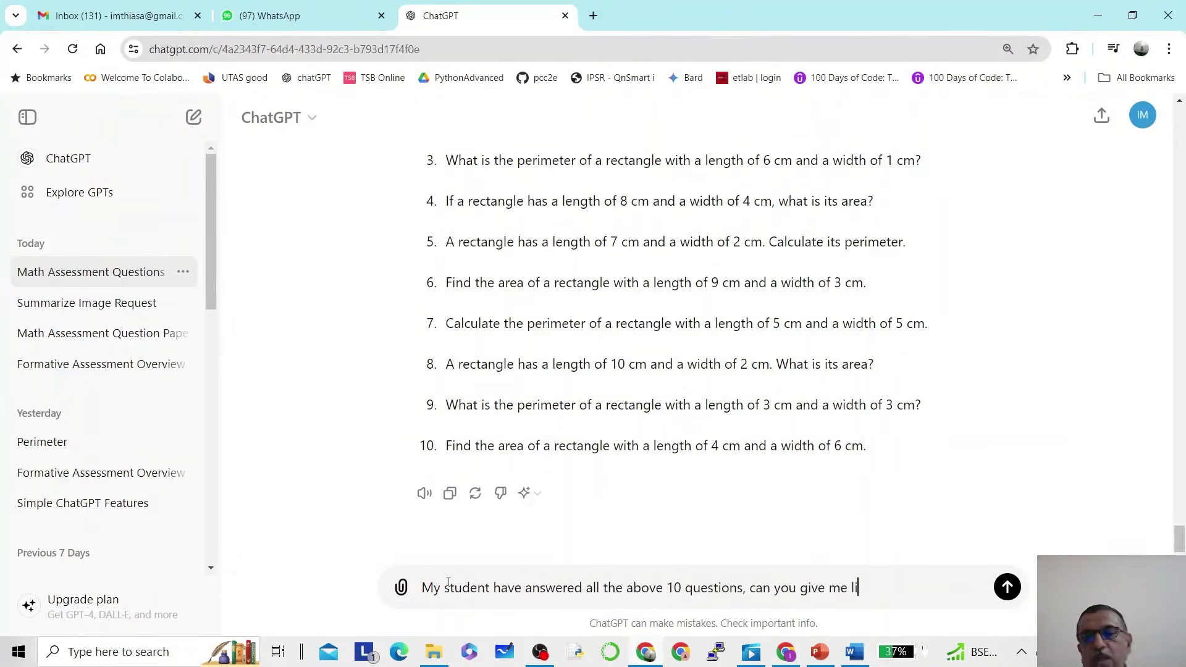
text(ttle m)
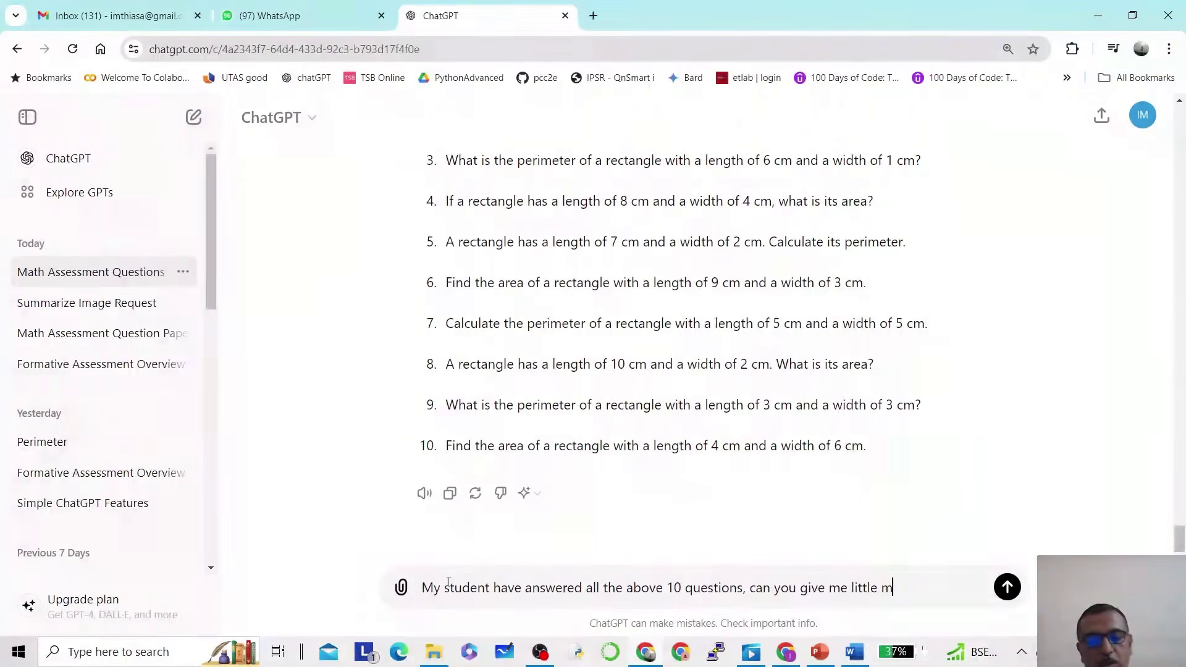
text(ore challe)
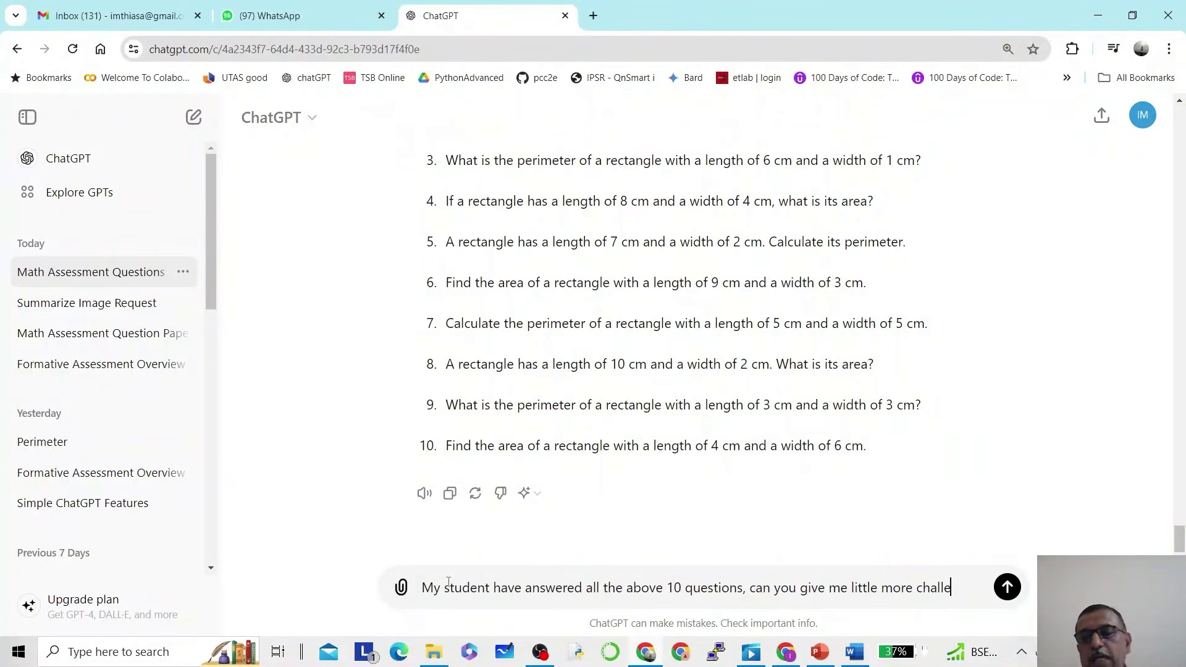
text(nging ques)
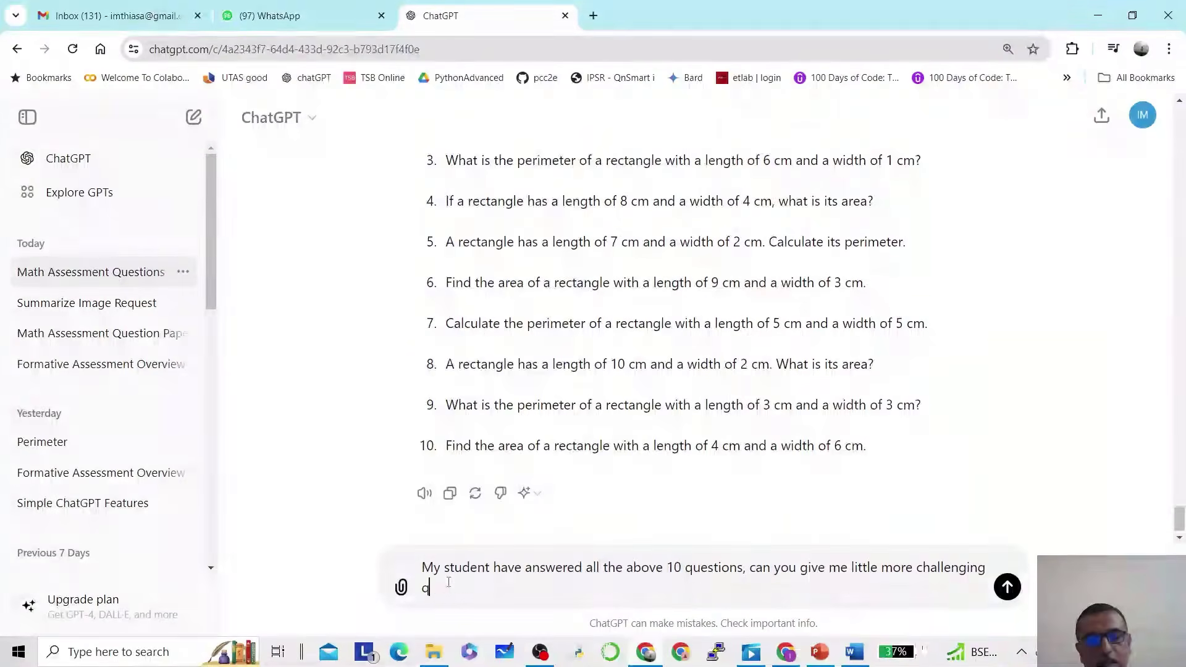
text(tion)
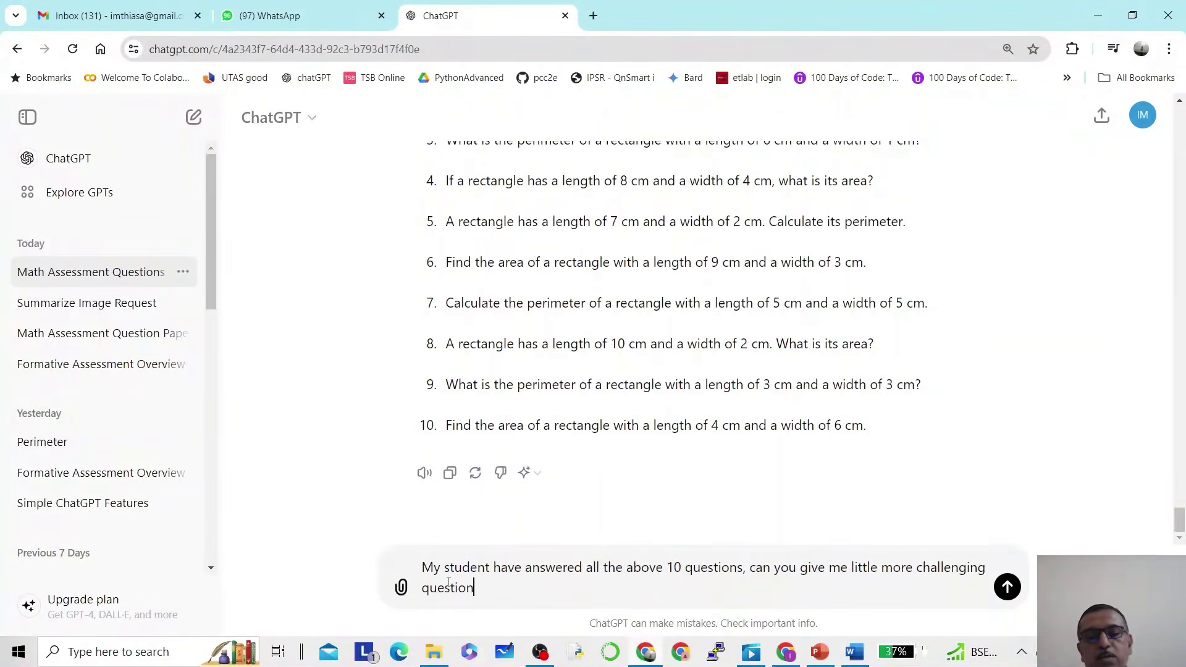
Replace the message's last word "question" with "5 questions", submit it and review the reply from its beginning.
key(BackSpace)
key(BackSpace)
key(BackSpace)
key(BackSpace)
key(BackSpace)
key(BackSpace)
key(BackSpace)
key(BackSpace)
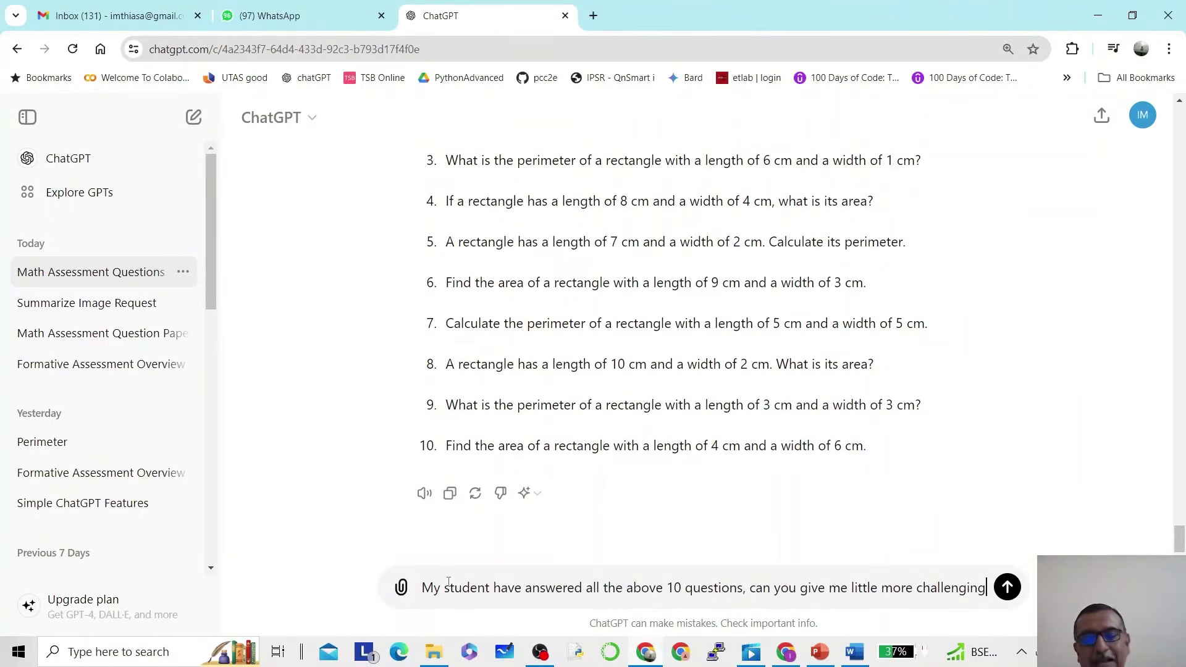
text(5)
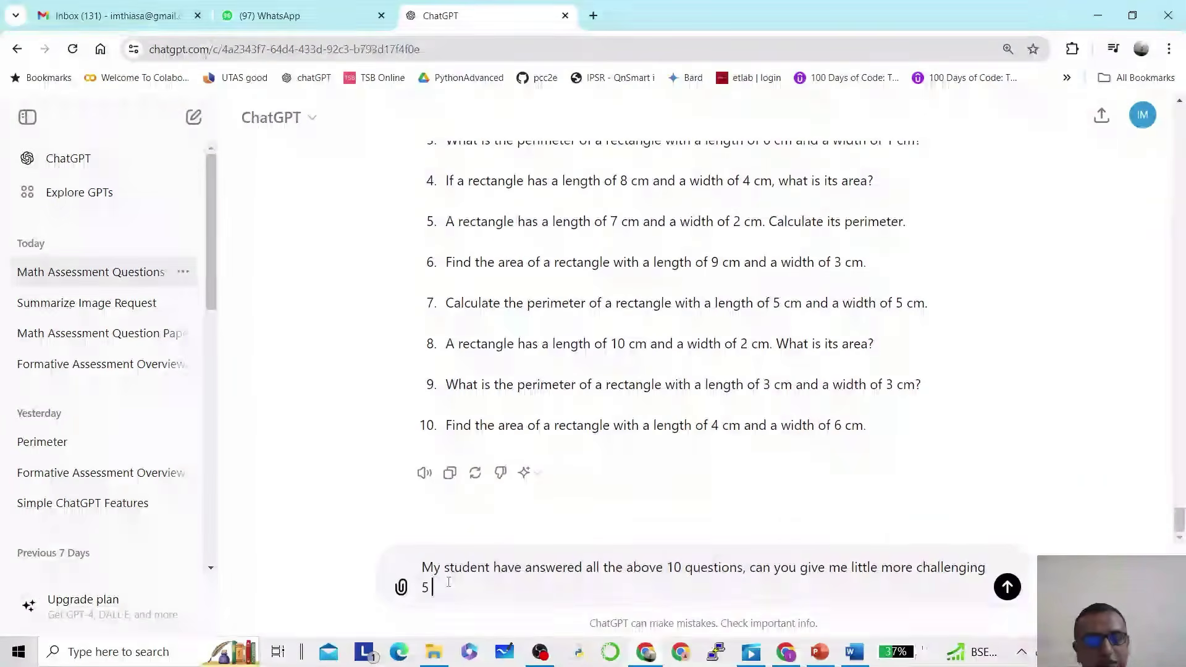
text( qu)
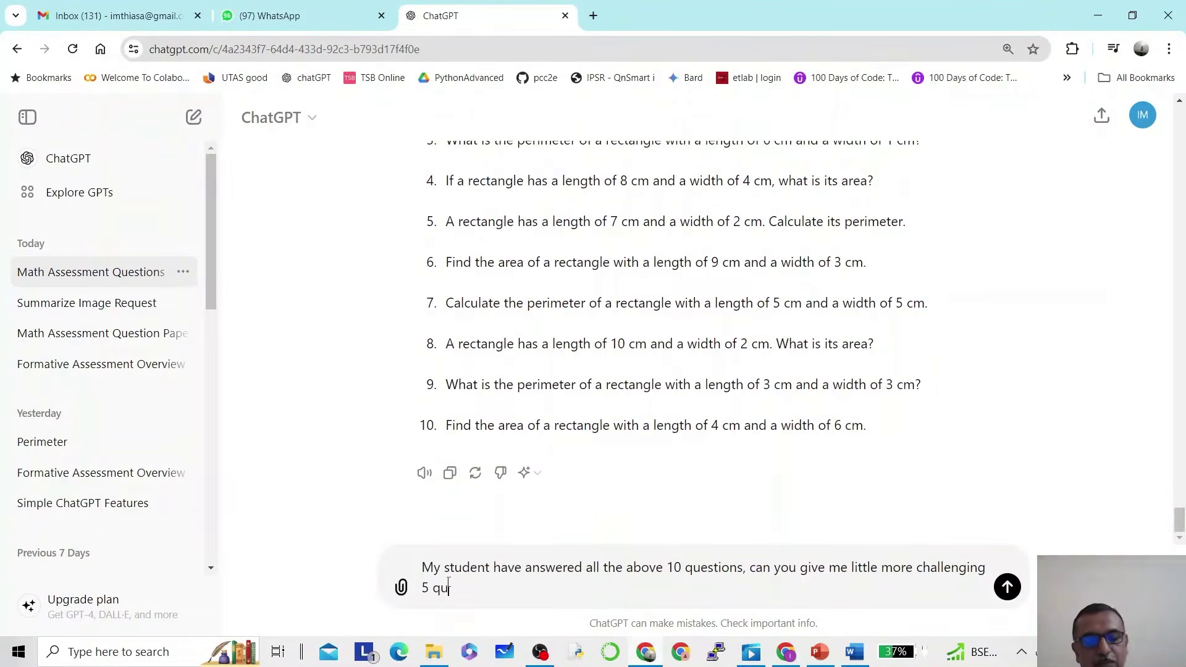
text(estions)
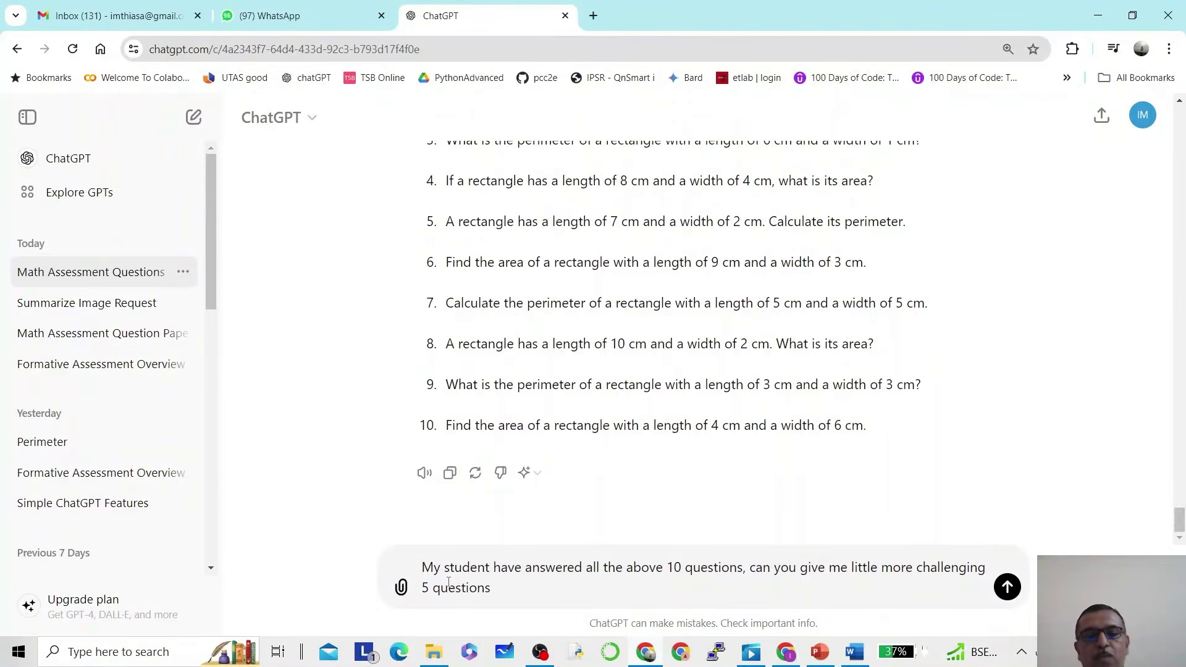
key(Return)
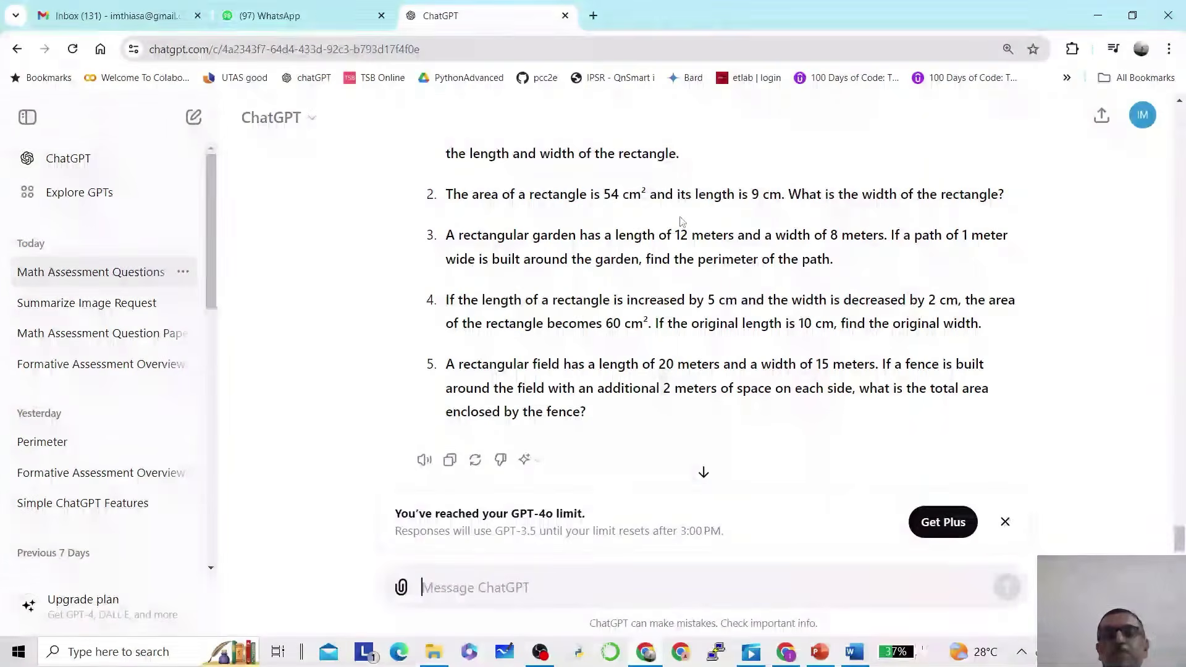
scroll(681, 221, up, 3)
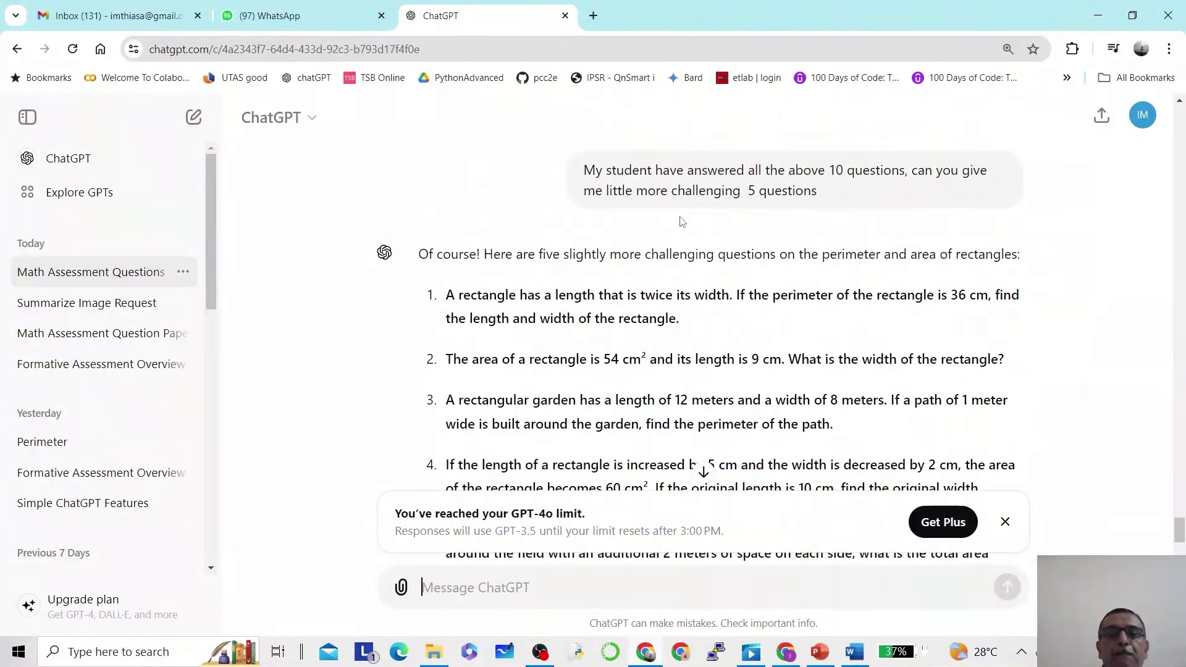